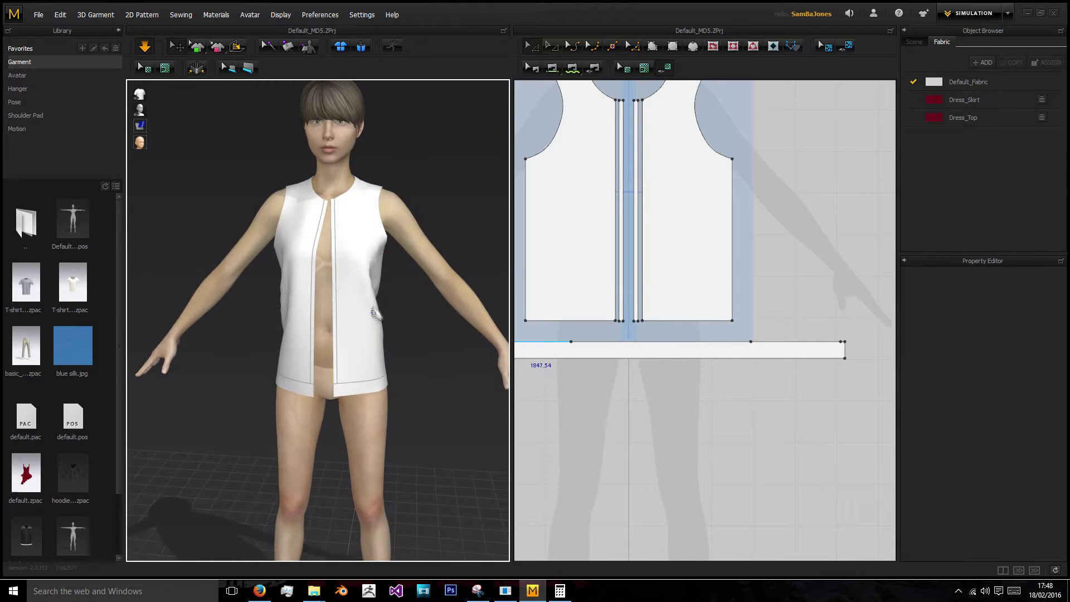
- Look over the vest on the avatar and examine all of its pattern pieces in the 2D layout
{"action": "scroll", "coordinate": [392, 315], "scroll_direction": "down", "scroll_amount": 5}
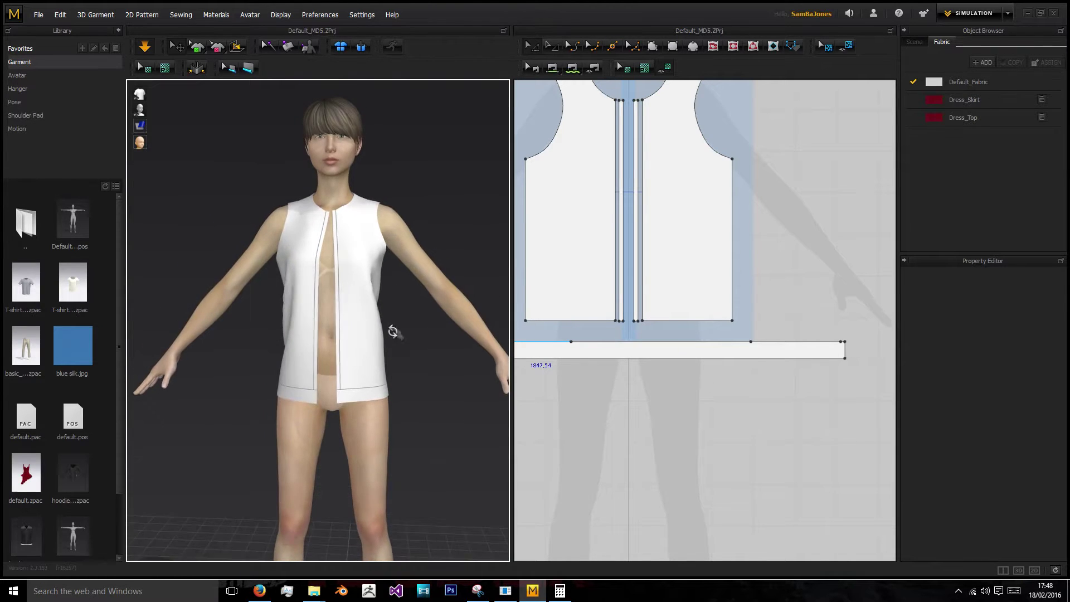
{"action": "scroll", "coordinate": [396, 342], "scroll_direction": "down", "scroll_amount": 2}
{"action": "scroll", "coordinate": [675, 334], "scroll_direction": "down", "scroll_amount": 5}
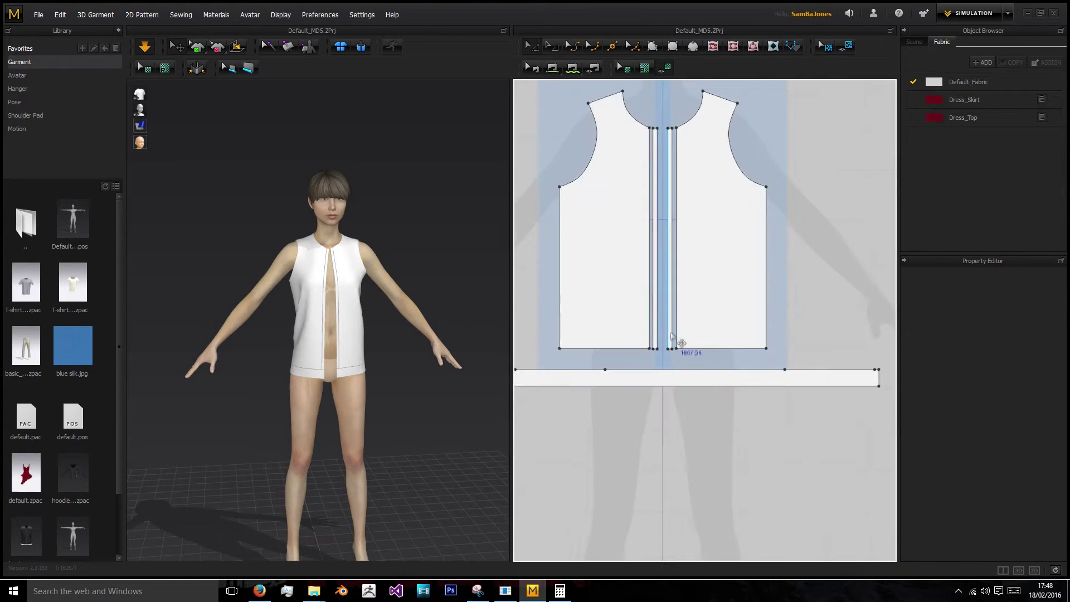
{"action": "scroll", "coordinate": [679, 344], "scroll_direction": "down", "scroll_amount": 3}
{"action": "scroll", "coordinate": [674, 312], "scroll_direction": "up", "scroll_amount": 4}
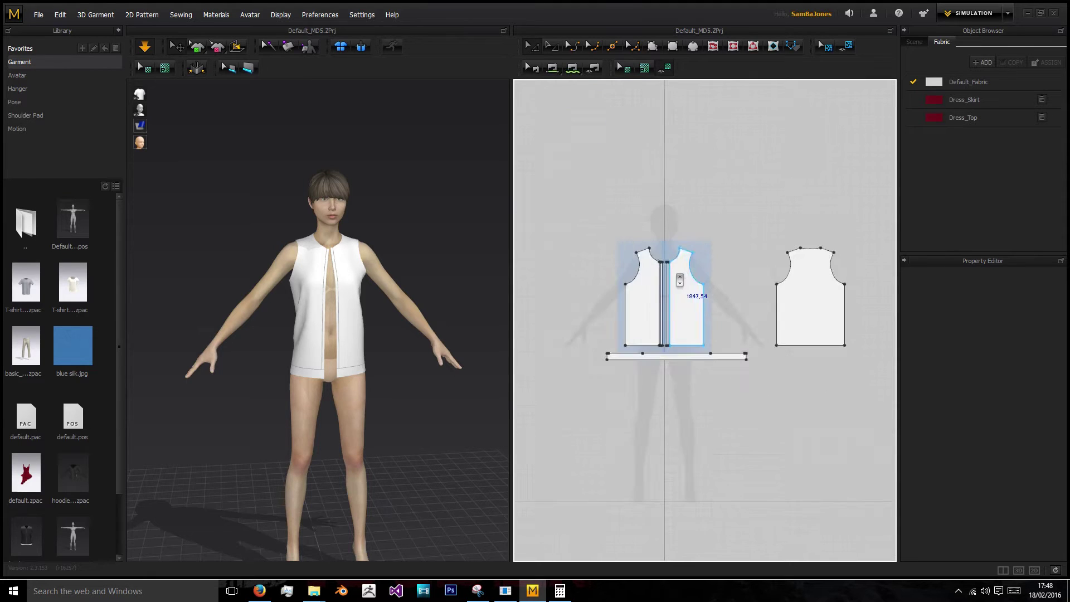
{"action": "key", "text": "ctrl+a"}
{"action": "scroll", "coordinate": [667, 300], "scroll_direction": "up", "scroll_amount": 3}
{"action": "scroll", "coordinate": [640, 263], "scroll_direction": "down", "scroll_amount": 2}
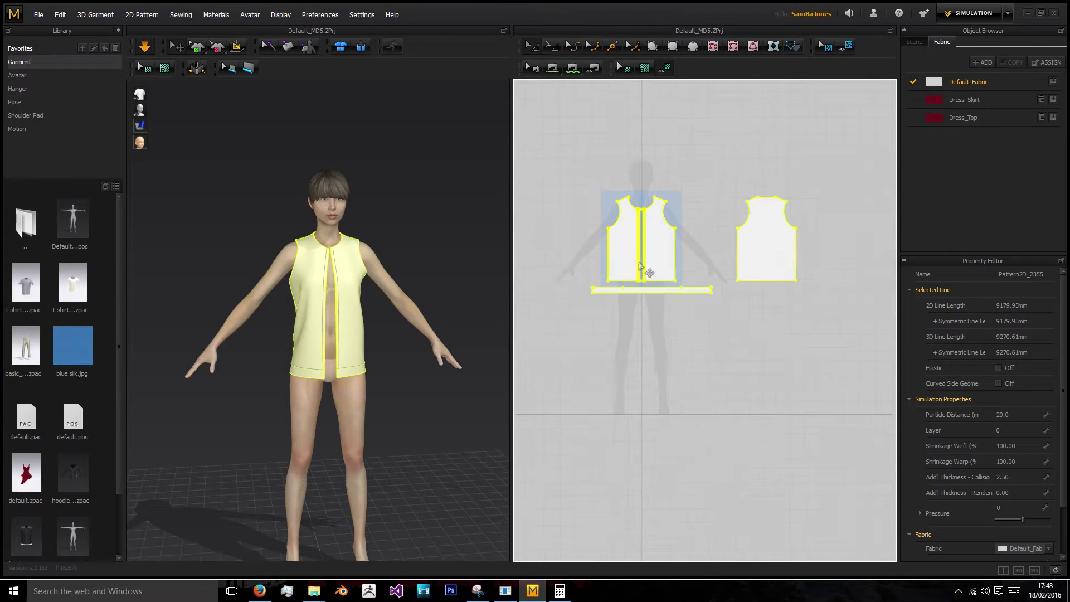
{"action": "scroll", "coordinate": [625, 263], "scroll_direction": "down", "scroll_amount": 2}
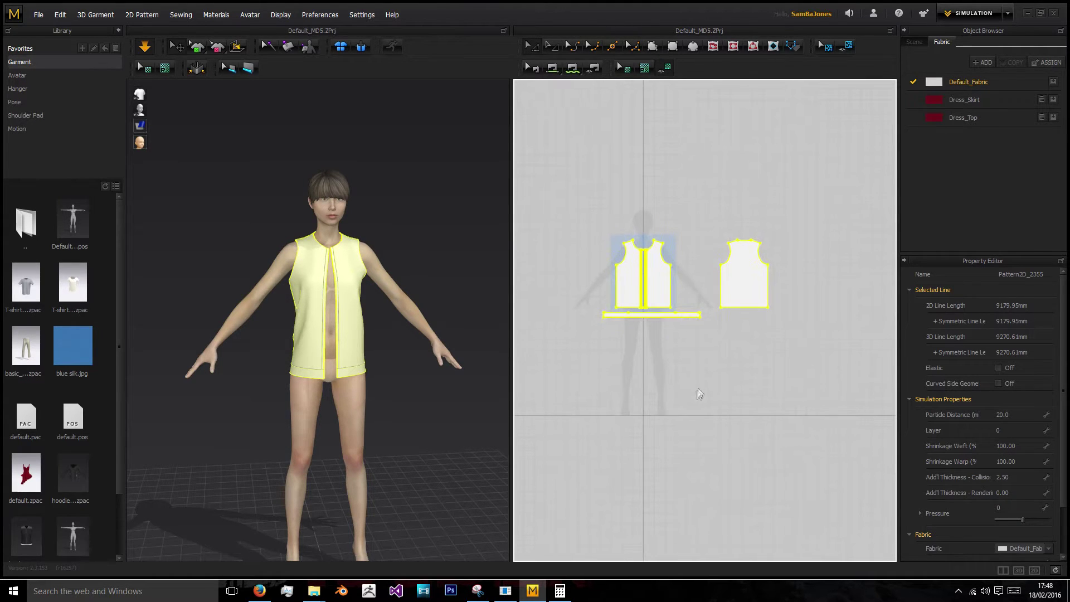
- Move the back pattern piece closer to the front pieces in the 2D layout
{"action": "left_click", "coordinate": [693, 395]}
{"action": "left_click_drag", "start_coordinate": [739, 283], "coordinate": [710, 282]}
{"action": "scroll", "coordinate": [629, 318], "scroll_direction": "up", "scroll_amount": 3}
- Examine the vest's hem band, front opening strips and side drape on the avatar
{"action": "left_click", "coordinate": [653, 306]}
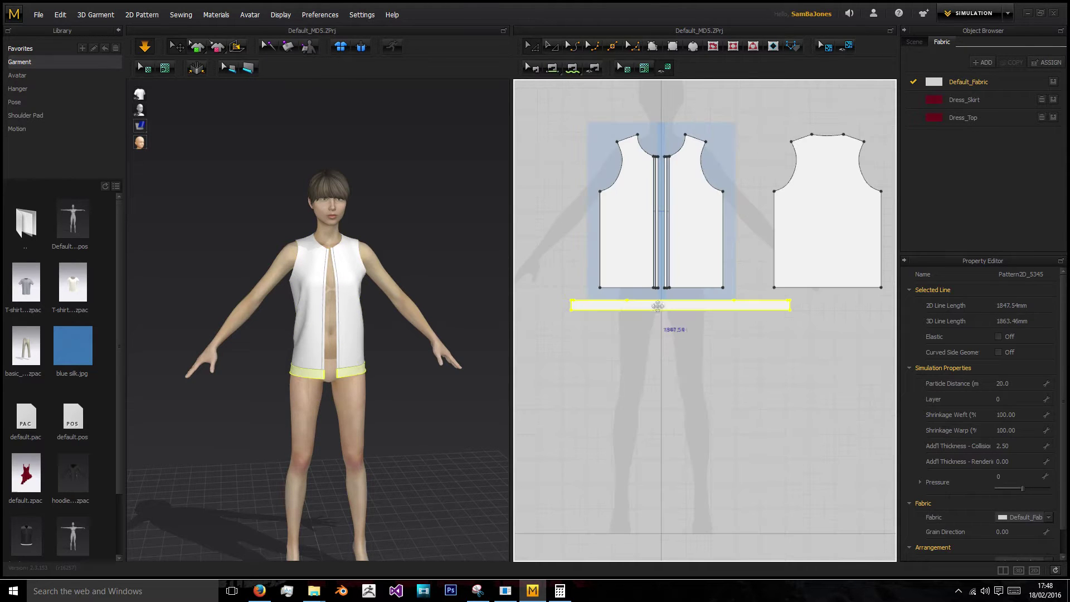
{"action": "left_click", "coordinate": [363, 380]}
{"action": "left_click", "coordinate": [400, 364]}
{"action": "right_click_drag", "start_coordinate": [399, 364], "coordinate": [370, 277]}
{"action": "scroll", "coordinate": [362, 258], "scroll_direction": "up", "scroll_amount": 2}
{"action": "scroll", "coordinate": [366, 262], "scroll_direction": "up", "scroll_amount": 3}
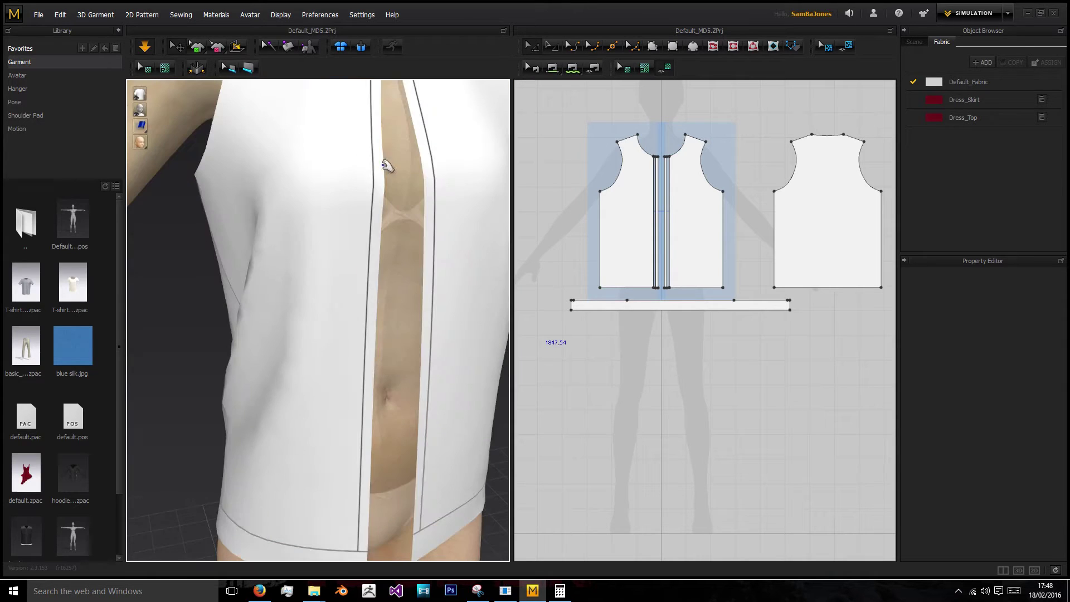
{"action": "left_click", "coordinate": [373, 215]}
{"action": "left_click", "coordinate": [382, 292]}
{"action": "scroll", "coordinate": [368, 292], "scroll_direction": "down", "scroll_amount": 5}
{"action": "right_click_drag", "start_coordinate": [358, 291], "coordinate": [340, 307]}
{"action": "mouse_move", "coordinate": [323, 312]}
{"action": "left_mouse_down"}
{"action": "mouse_move", "coordinate": [341, 316]}
{"action": "mouse_move", "coordinate": [303, 314]}
{"action": "left_mouse_up"}
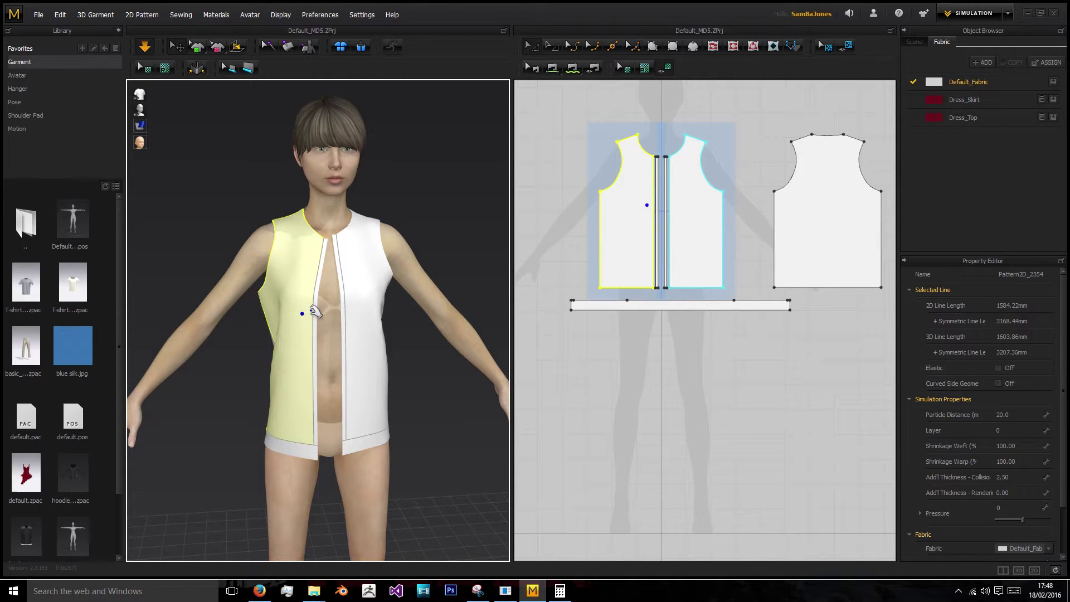
{"action": "left_click", "coordinate": [315, 311]}
{"action": "right_click_drag", "start_coordinate": [315, 311], "coordinate": [330, 290]}
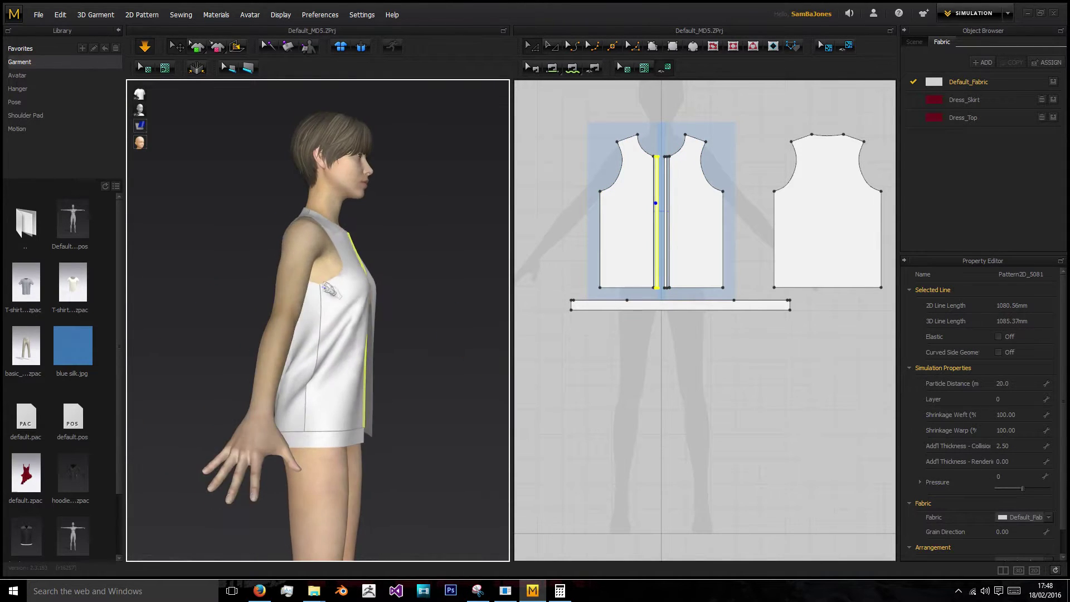
- Raise the underarm points of the front and back patterns together by 25.16 mm
{"action": "left_click", "coordinate": [747, 206]}
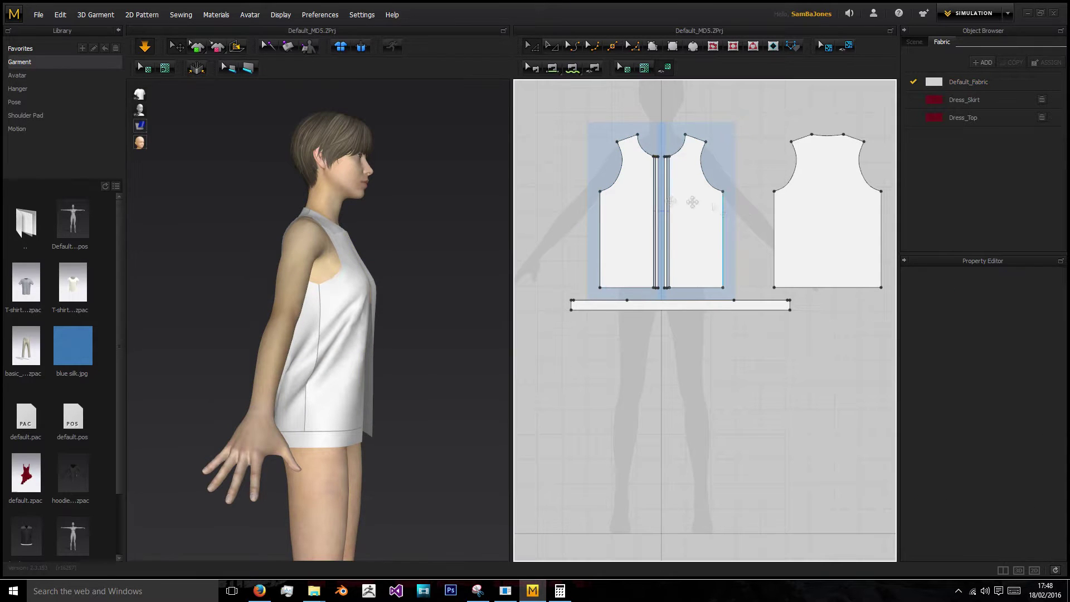
{"action": "left_click", "coordinate": [601, 193]}
{"action": "middle_click_drag", "start_coordinate": [775, 195], "coordinate": [732, 214]}
{"action": "left_click", "coordinate": [731, 210], "text": "shift"}
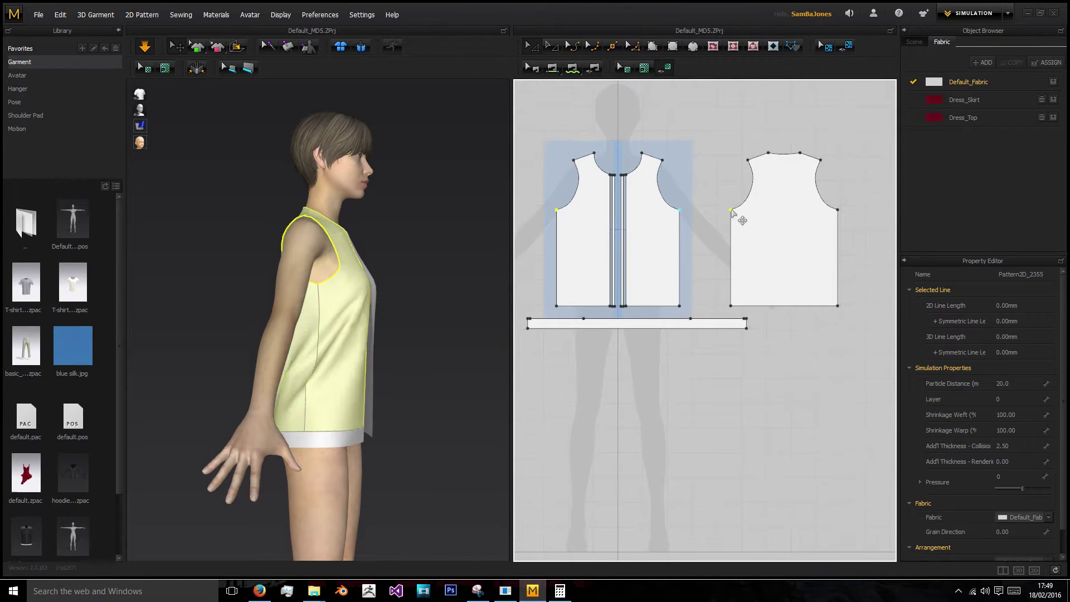
{"action": "left_click_drag", "start_coordinate": [838, 210], "coordinate": [839, 205]}
{"action": "right_click", "coordinate": [839, 204]}
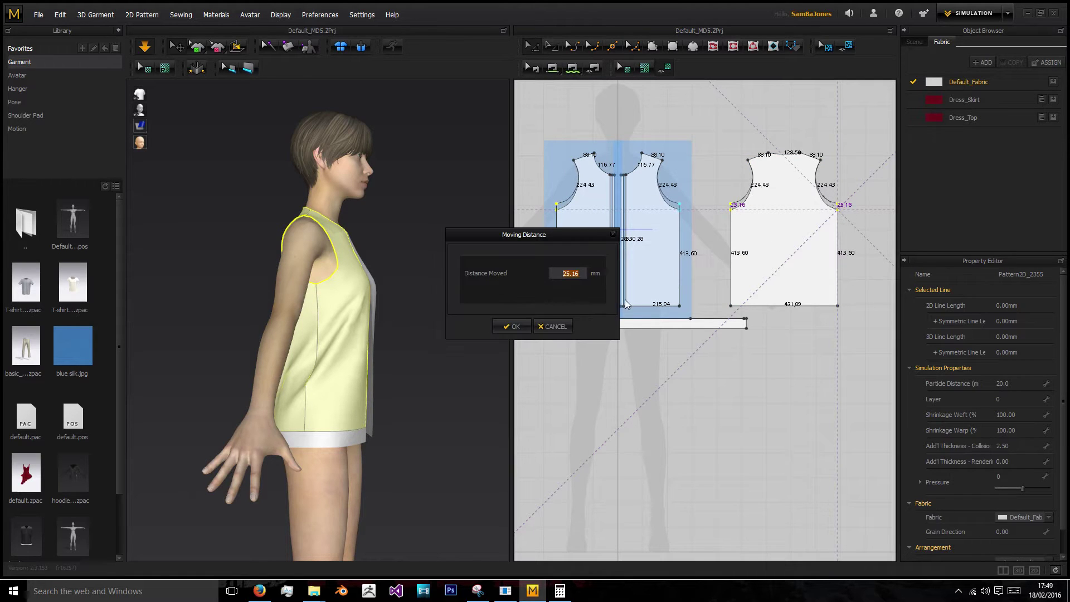
{"action": "left_click", "coordinate": [512, 326]}
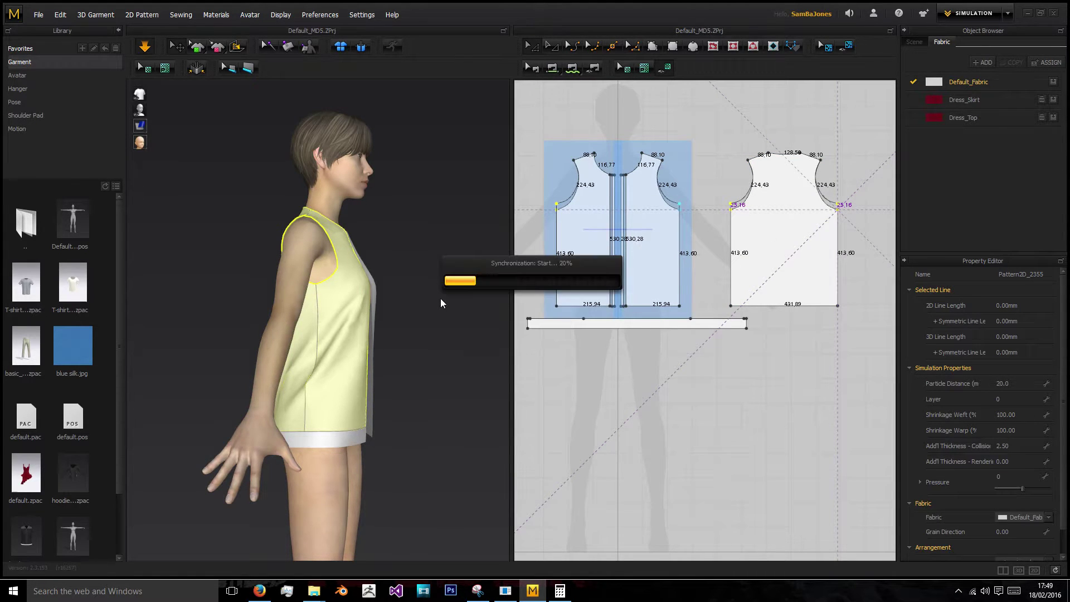
- Simulate the vest with the reshaped armholes and check its fit from the side and front
{"action": "right_click_drag", "start_coordinate": [438, 298], "coordinate": [413, 285]}
{"action": "left_click", "coordinate": [149, 52]}
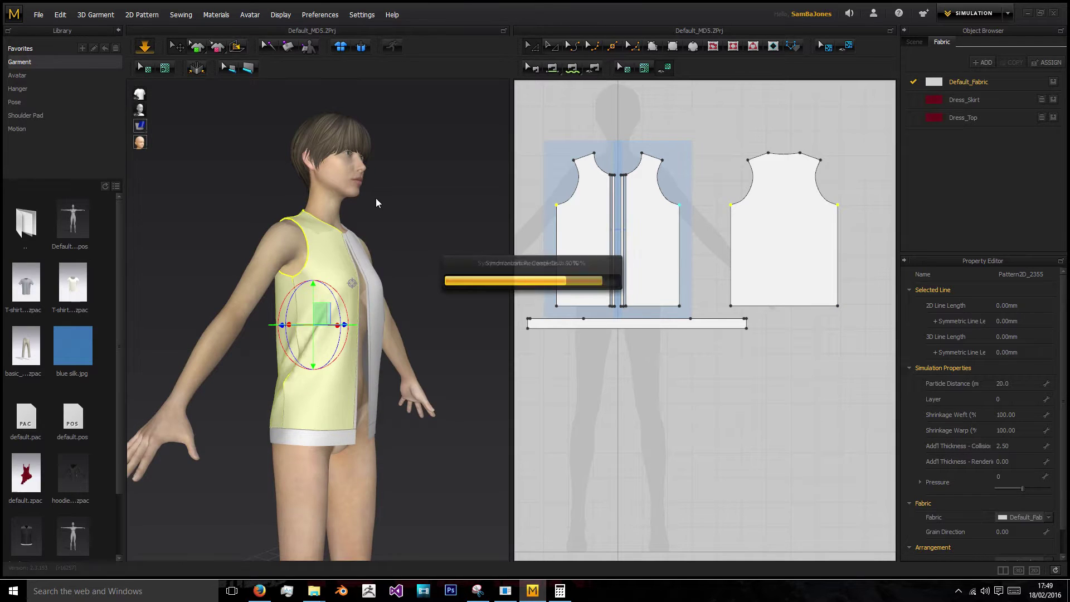
{"action": "left_click", "coordinate": [426, 196]}
{"action": "right_click_drag", "start_coordinate": [426, 196], "coordinate": [382, 212]}
{"action": "right_click_drag", "start_coordinate": [336, 282], "coordinate": [469, 285]}
{"action": "left_click", "coordinate": [322, 289]}
{"action": "key", "text": "space"}
{"action": "right_click_drag", "start_coordinate": [292, 286], "coordinate": [218, 283]}
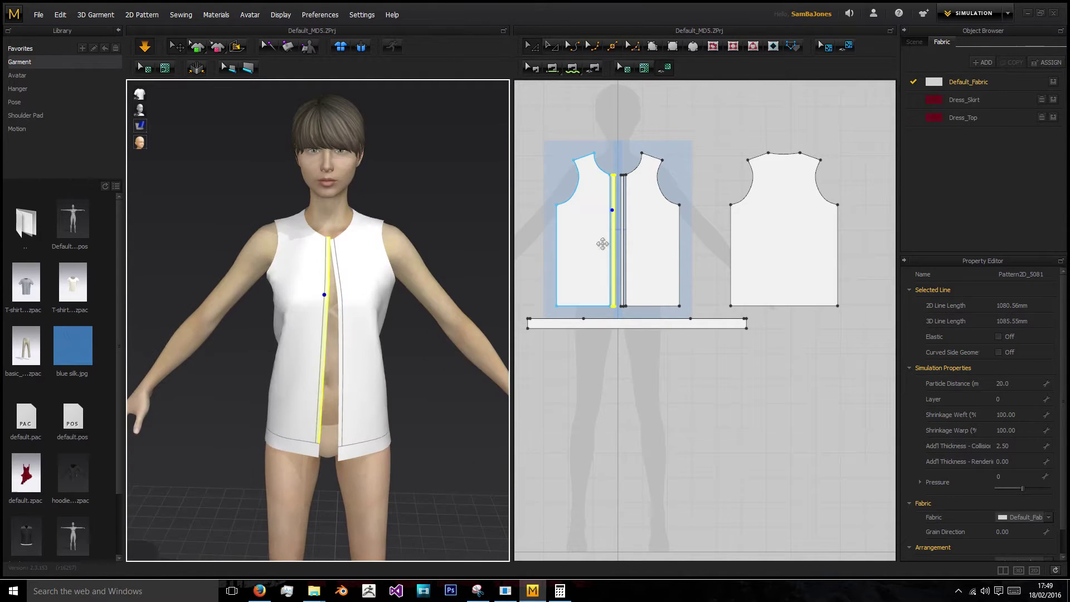
{"action": "right_click_drag", "start_coordinate": [320, 232], "coordinate": [320, 255]}
{"action": "left_click", "coordinate": [292, 264]}
{"action": "left_click", "coordinate": [407, 222]}
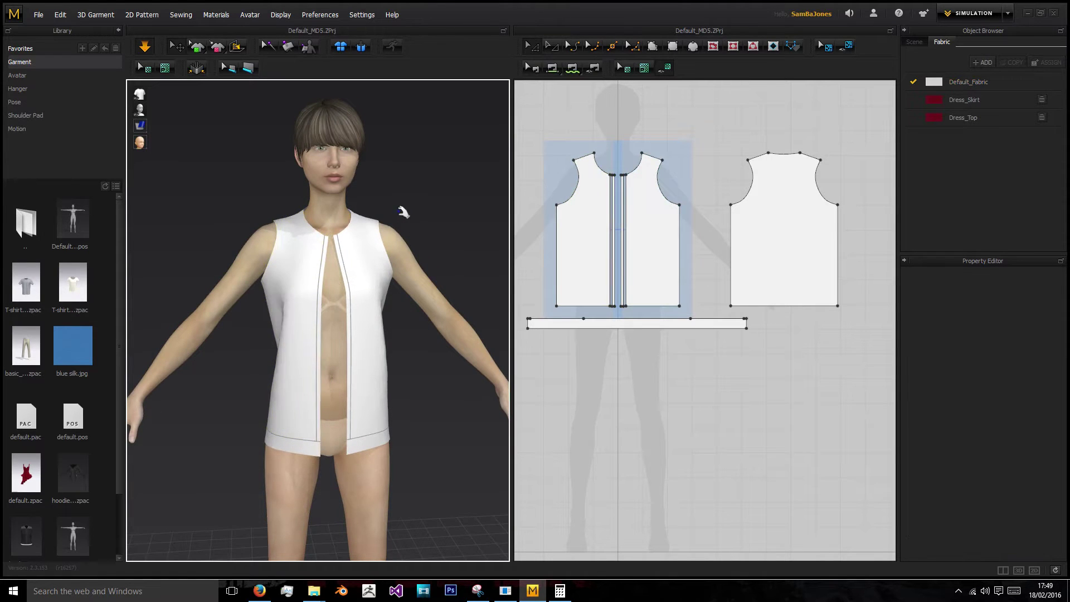
- Remove the unused Dress_Skirt and Dress_Top fabrics and add a new fabric named Cotton
{"action": "left_click", "coordinate": [995, 84]}
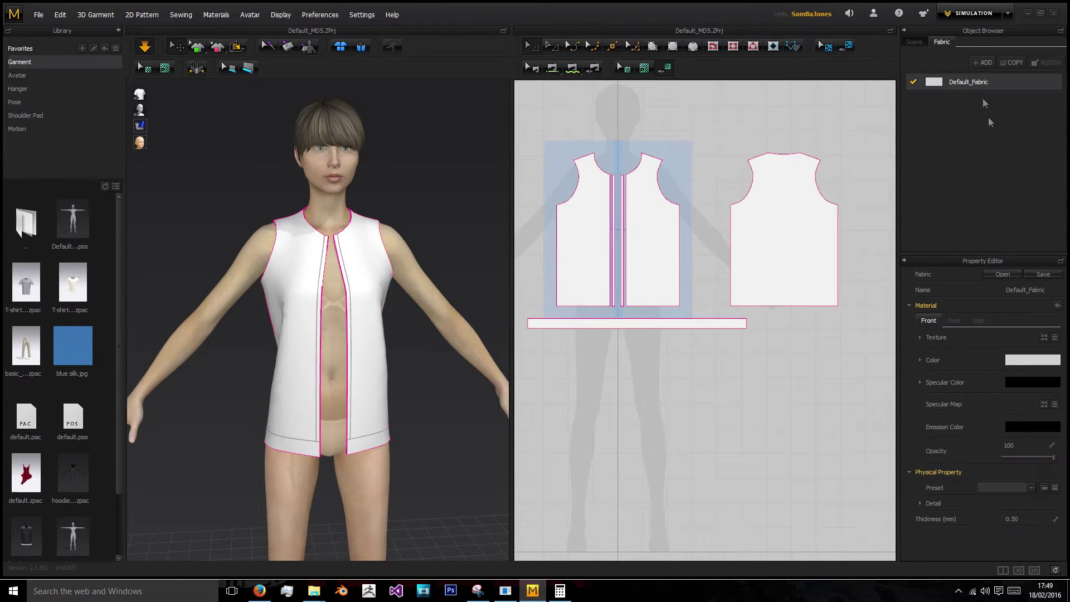
{"action": "left_click", "coordinate": [983, 62]}
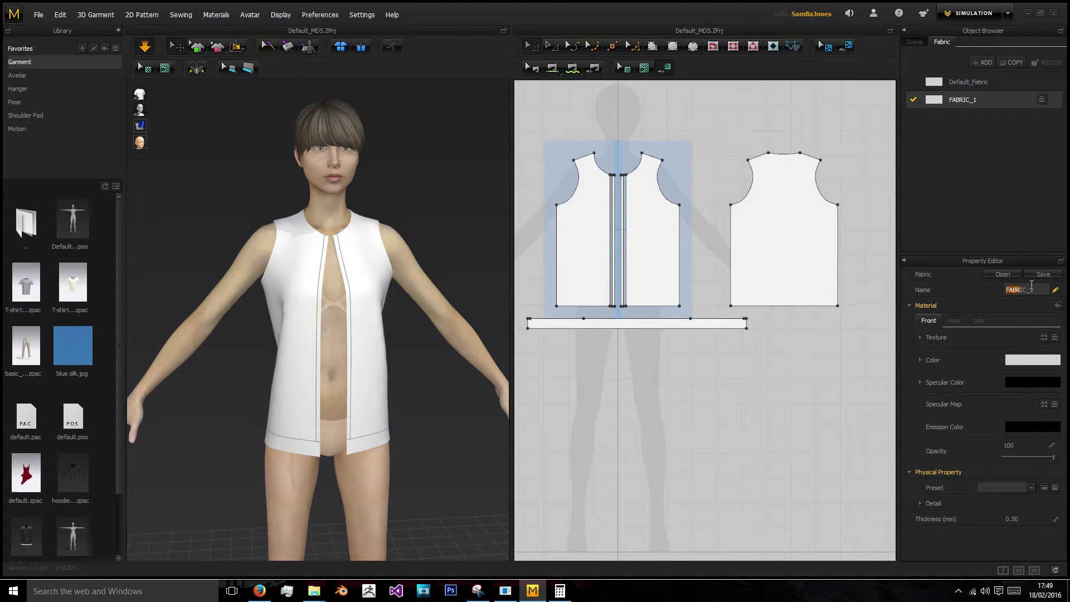
{"action": "left_click", "coordinate": [1000, 289]}
{"action": "type", "text": "Cotton"}
{"action": "key", "text": "Return"}
- Give the Cotton fabric the D_Cotton physical preset and assign it to all pattern pieces
{"action": "left_click", "coordinate": [1031, 487]}
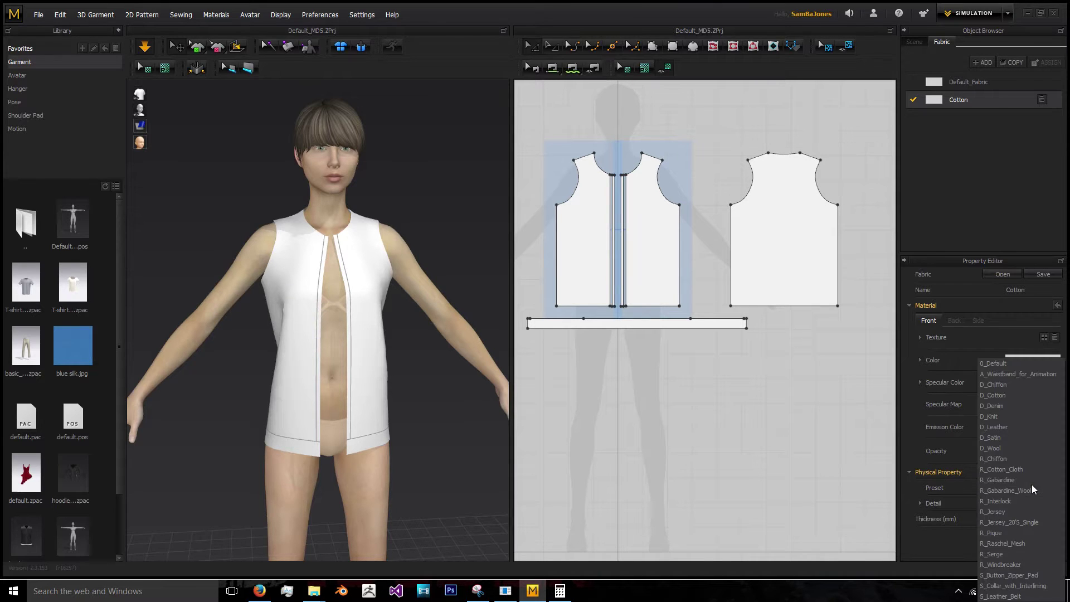
{"action": "left_click", "coordinate": [998, 395]}
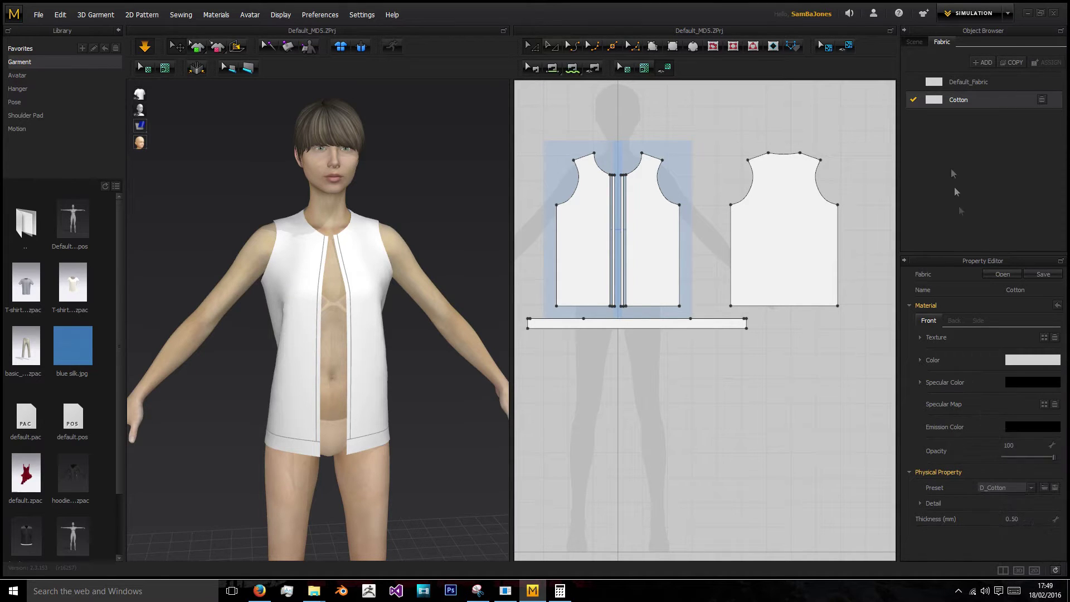
{"action": "scroll", "coordinate": [624, 170], "scroll_direction": "down", "scroll_amount": 3}
{"action": "left_click", "coordinate": [569, 106]}
{"action": "key", "text": "ctrl+a"}
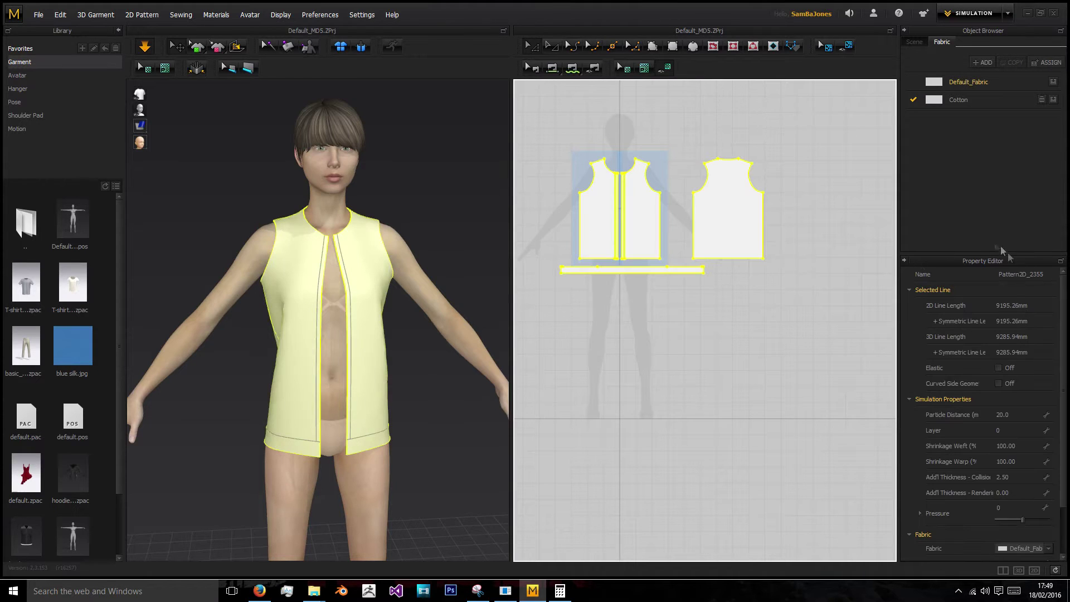
{"action": "left_click", "coordinate": [1049, 550]}
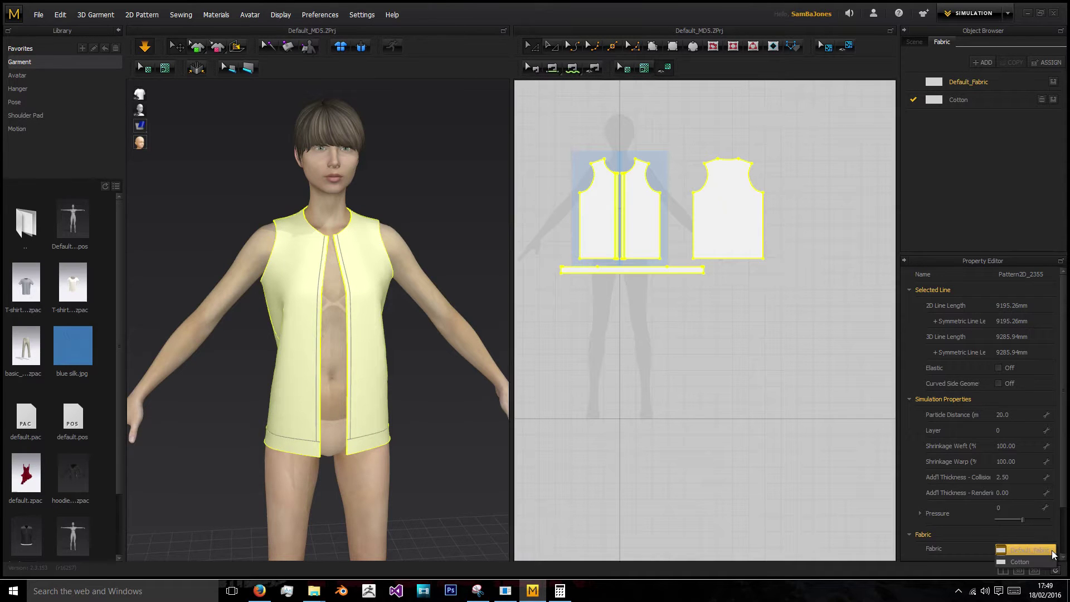
{"action": "left_click", "coordinate": [1044, 561]}
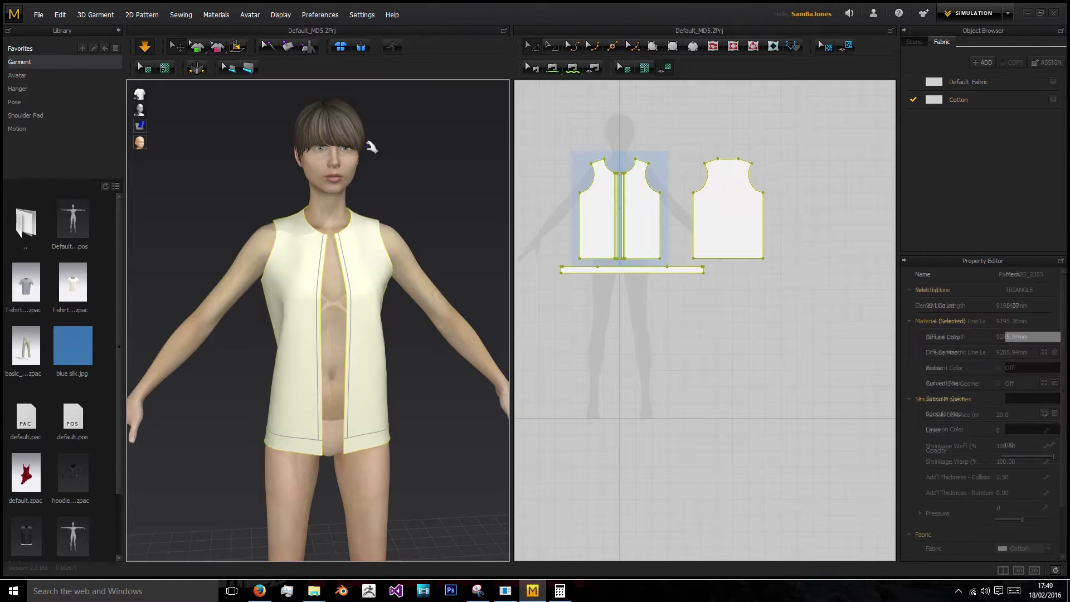
- Check the vest's drape on the avatar and measure the armhole curve of the front pattern
{"action": "mouse_move", "coordinate": [370, 146]}
{"action": "right_mouse_down"}
{"action": "mouse_move", "coordinate": [506, 167]}
{"action": "mouse_move", "coordinate": [552, 160]}
{"action": "mouse_move", "coordinate": [381, 167]}
{"action": "mouse_move", "coordinate": [368, 146]}
{"action": "right_mouse_up"}
{"action": "right_click_drag", "start_coordinate": [362, 203], "coordinate": [410, 197]}
{"action": "left_click", "coordinate": [375, 195]}
{"action": "right_click_drag", "start_coordinate": [577, 221], "coordinate": [644, 231]}
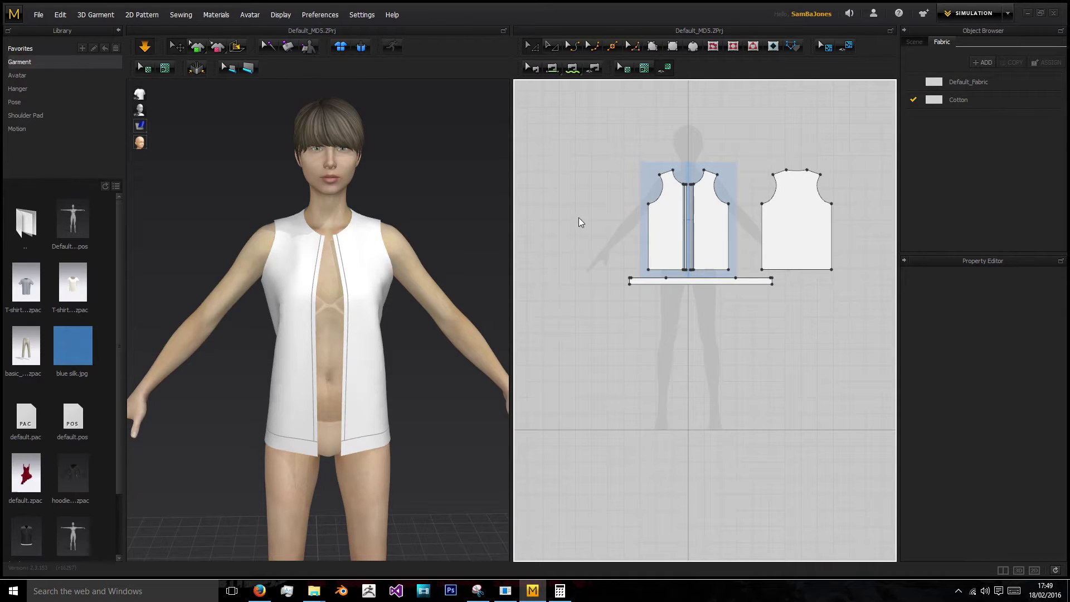
{"action": "scroll", "coordinate": [579, 222], "scroll_direction": "up", "scroll_amount": 3}
{"action": "left_click", "coordinate": [702, 193]}
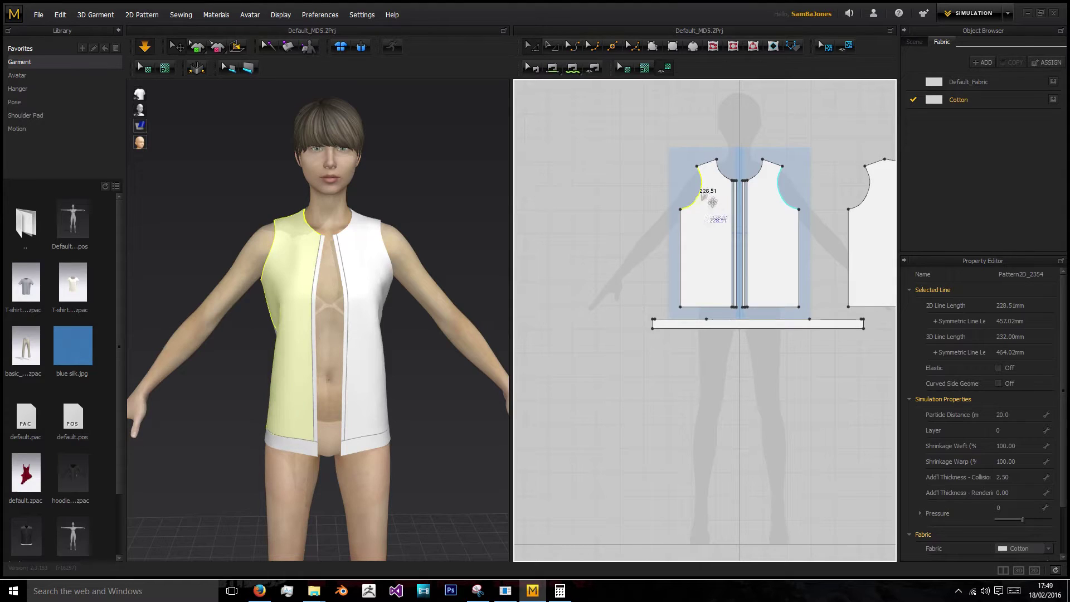
{"action": "left_click", "coordinate": [607, 205]}
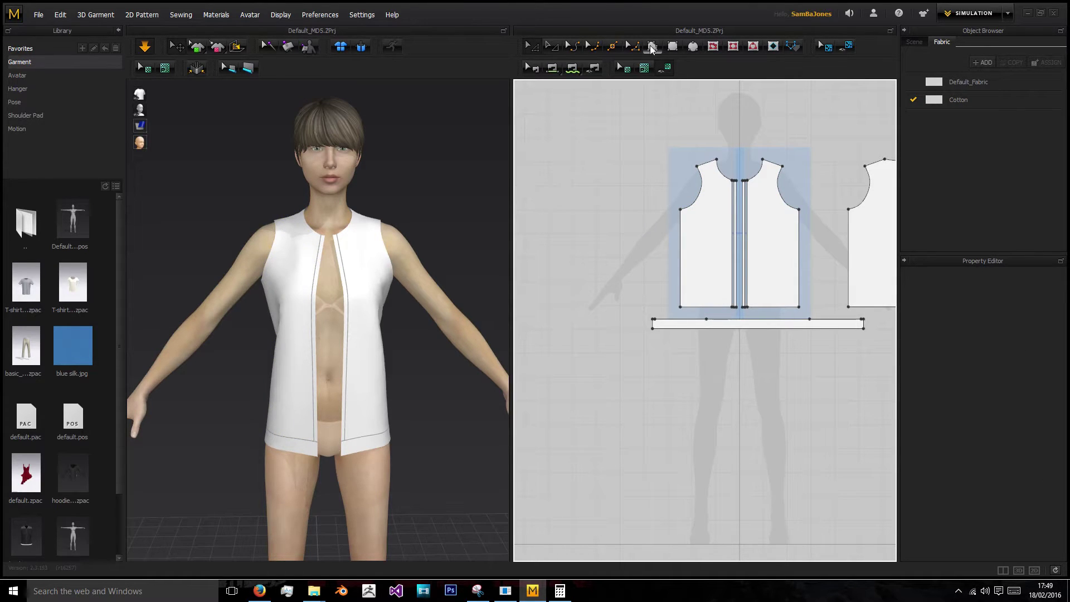
- Create a rectangle pattern 228.51 mm wide and 500 mm high beside the front pieces
{"action": "left_click", "coordinate": [672, 46]}
{"action": "left_click", "coordinate": [665, 68]}
{"action": "left_click", "coordinate": [673, 46]}
{"action": "left_click", "coordinate": [567, 182]}
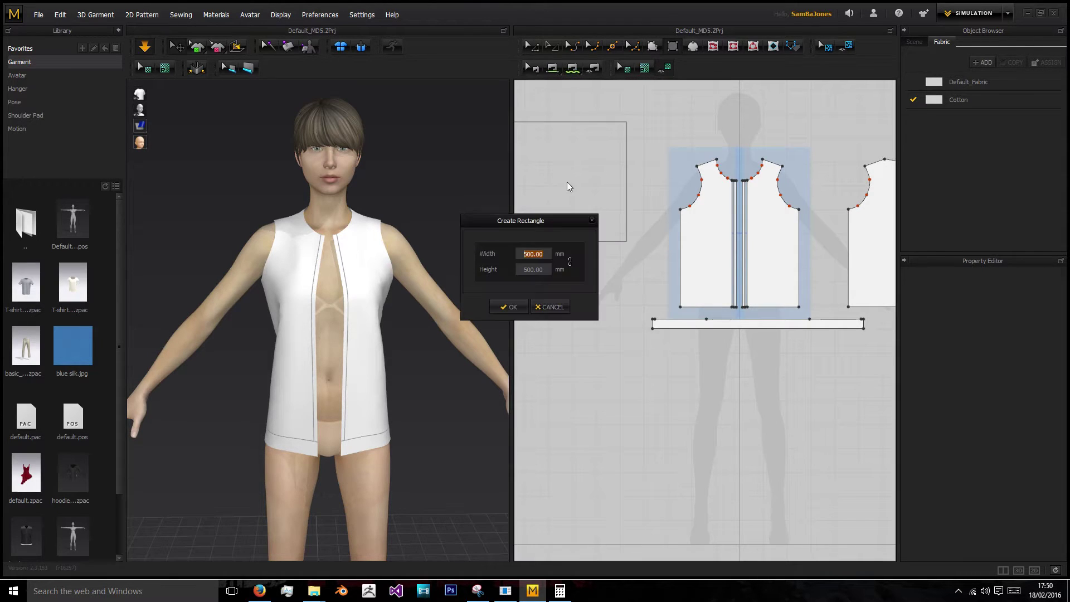
{"action": "type", "text": "228.51"}
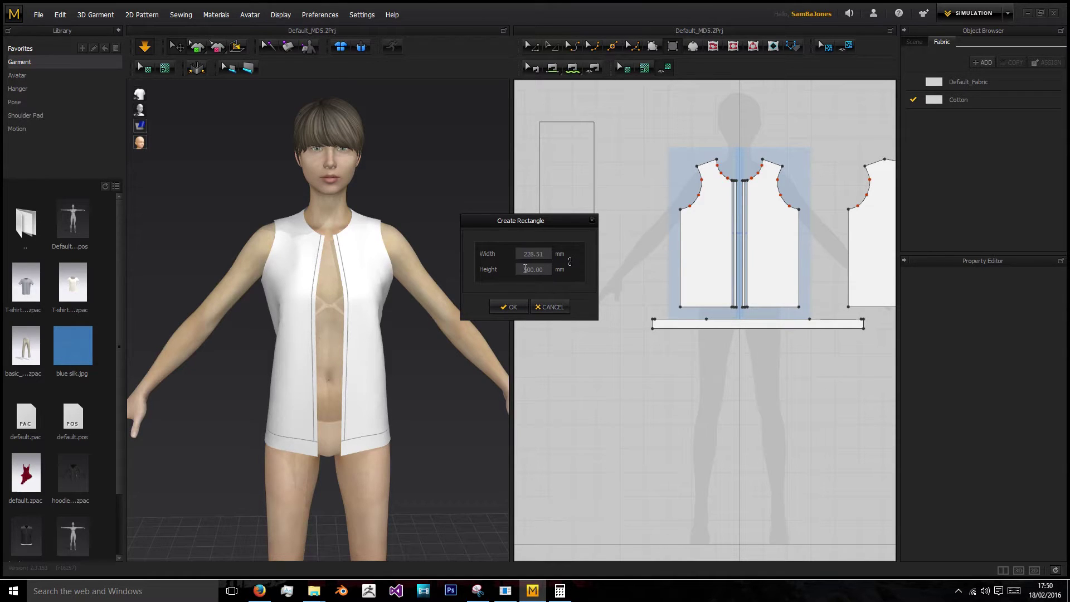
{"action": "left_click", "coordinate": [511, 309]}
- Split the new rectangle's upper edge uniformly into 6 lines
{"action": "left_click", "coordinate": [529, 50]}
{"action": "left_click", "coordinate": [616, 144]}
{"action": "middle_click_drag", "start_coordinate": [573, 125], "coordinate": [608, 184]}
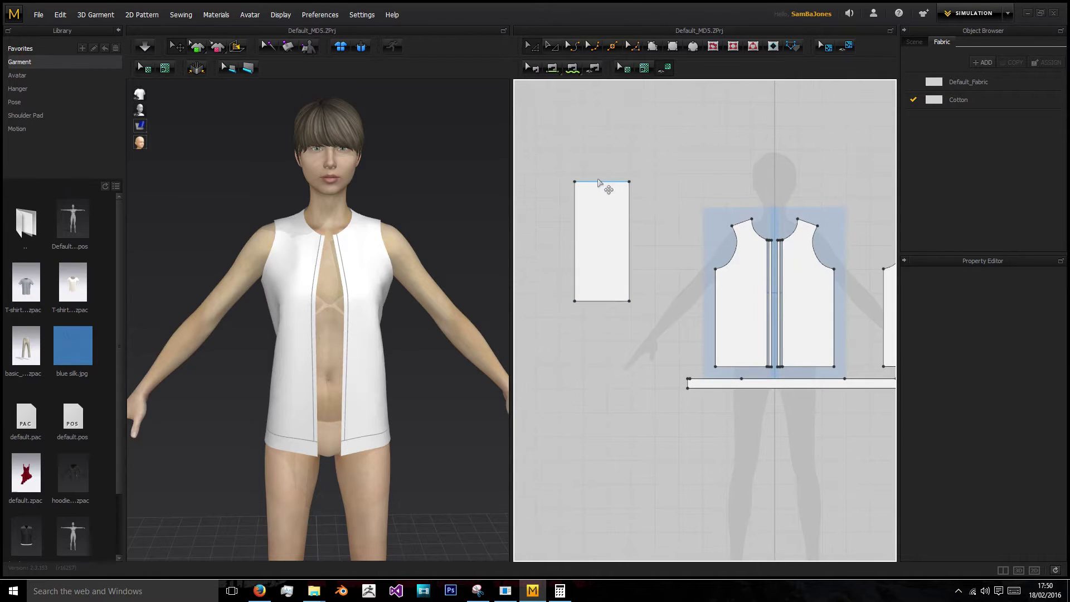
{"action": "right_click", "coordinate": [598, 182]}
{"action": "left_click", "coordinate": [626, 237]}
{"action": "left_click", "coordinate": [466, 297]}
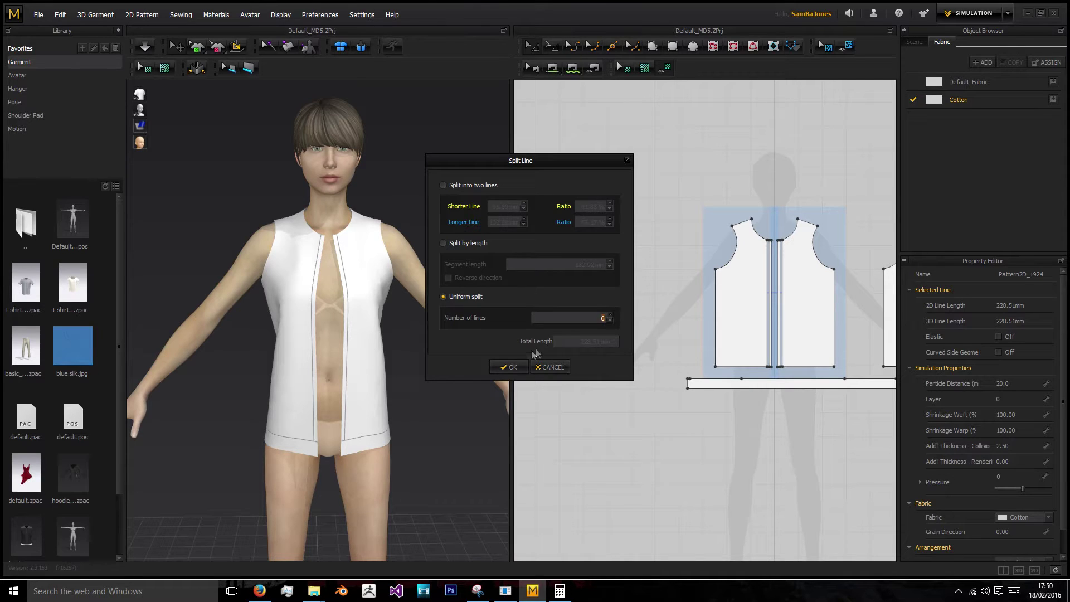
{"action": "left_click", "coordinate": [509, 367]}
{"action": "scroll", "coordinate": [653, 169], "scroll_direction": "up", "scroll_amount": 2}
{"action": "scroll", "coordinate": [635, 189], "scroll_direction": "down", "scroll_amount": 1}
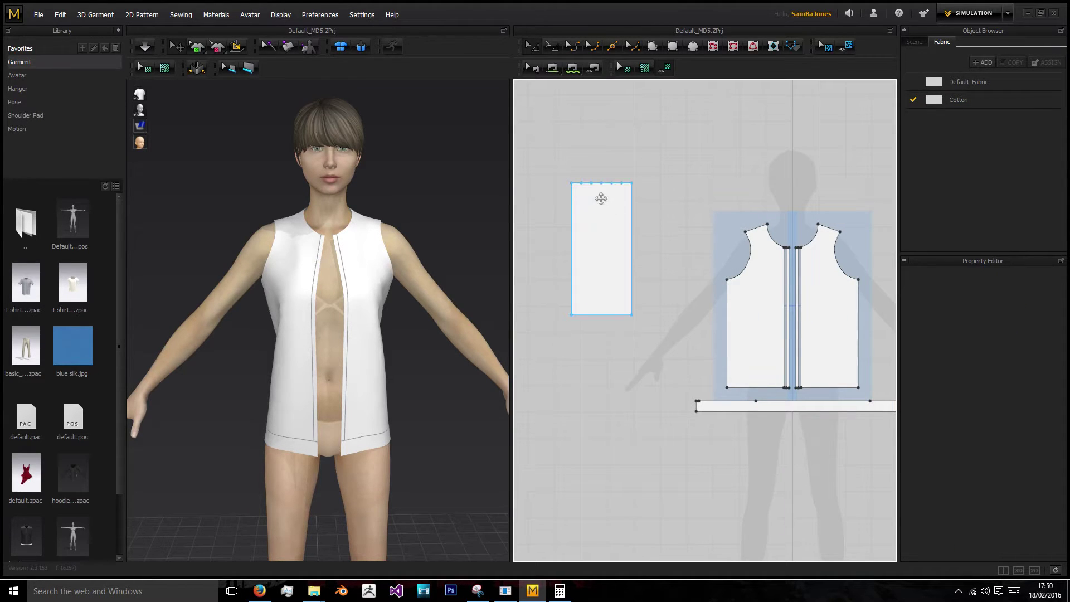
- Lower the split points along the rectangle's upper edge one after another to form a sleeve cap sloping down to the outer side
{"action": "left_click", "coordinate": [609, 184]}
{"action": "scroll", "coordinate": [619, 185], "scroll_direction": "up", "scroll_amount": 2}
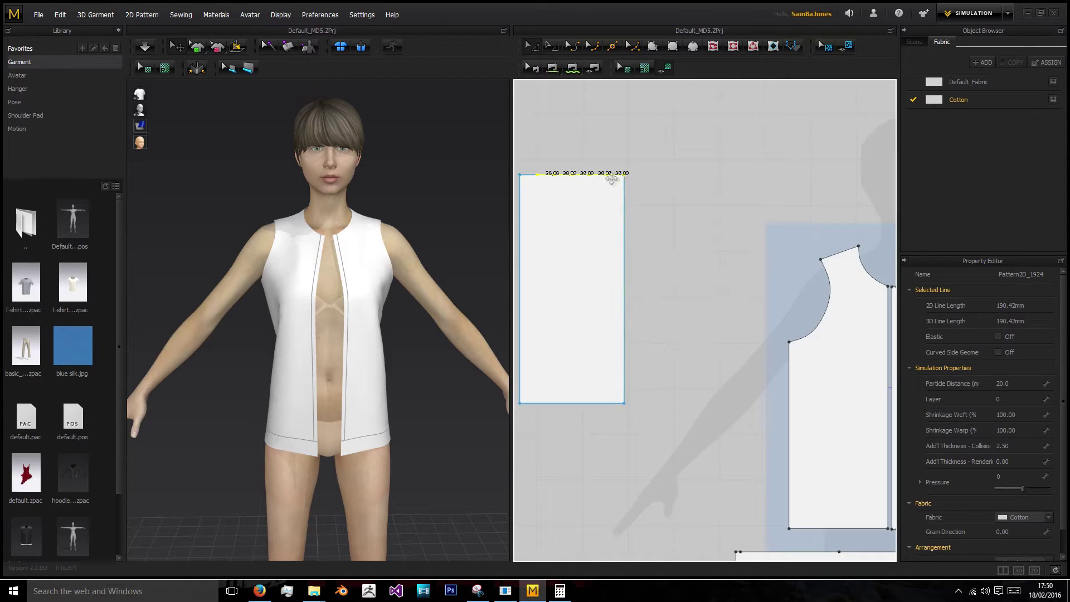
{"action": "left_click_drag", "start_coordinate": [629, 188], "coordinate": [631, 188]}
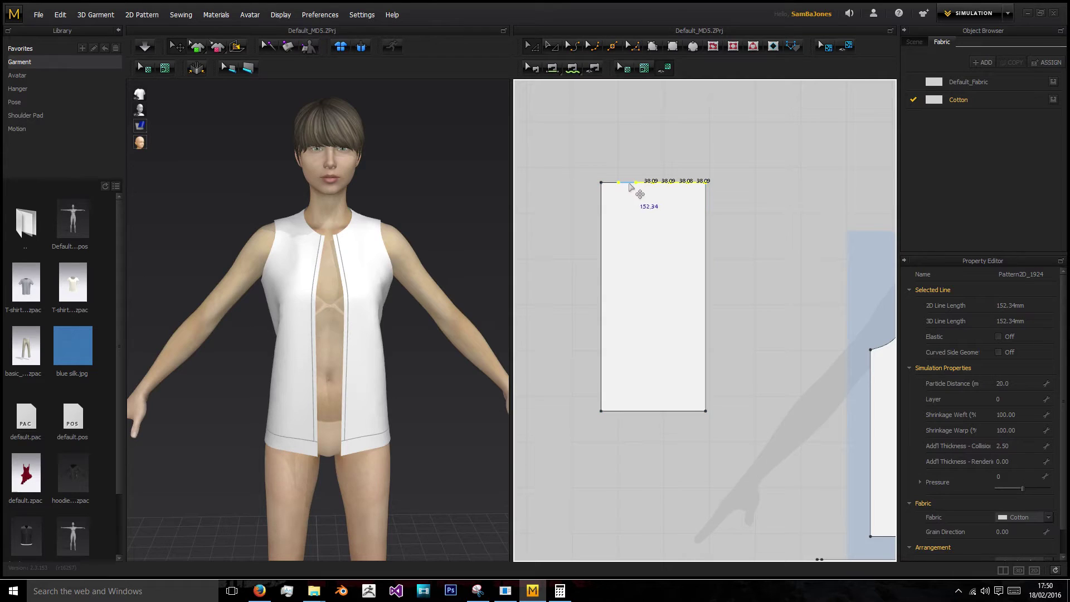
{"action": "left_click", "coordinate": [636, 175]}
{"action": "left_click_drag", "start_coordinate": [634, 168], "coordinate": [715, 208]}
{"action": "left_click_drag", "start_coordinate": [645, 186], "coordinate": [715, 212]}
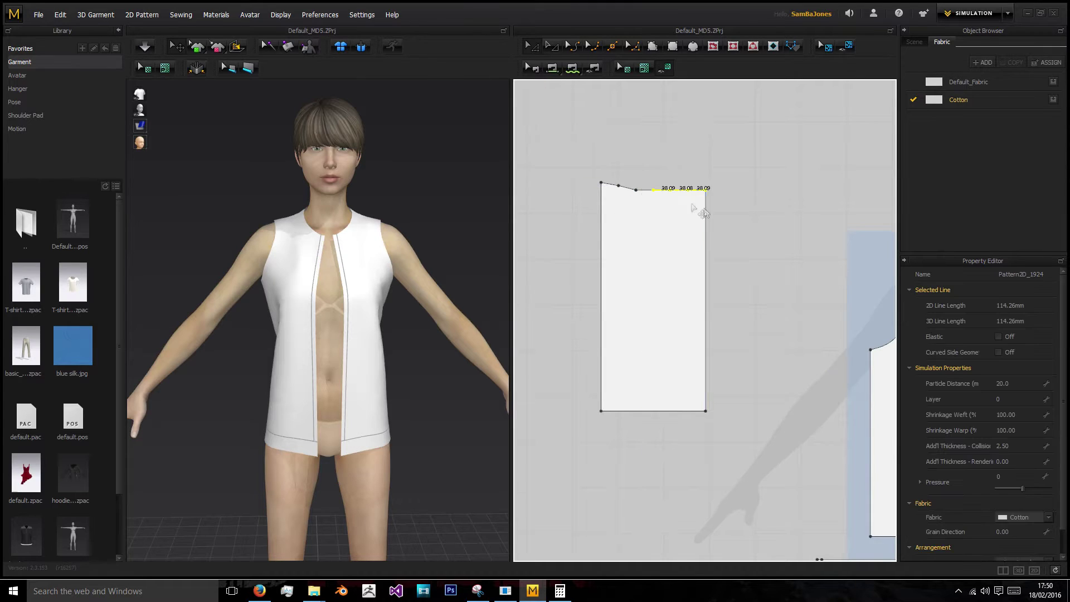
{"action": "left_click_drag", "start_coordinate": [662, 189], "coordinate": [699, 207]}
{"action": "key", "text": "ctrl+z"}
{"action": "left_click", "coordinate": [720, 225]}
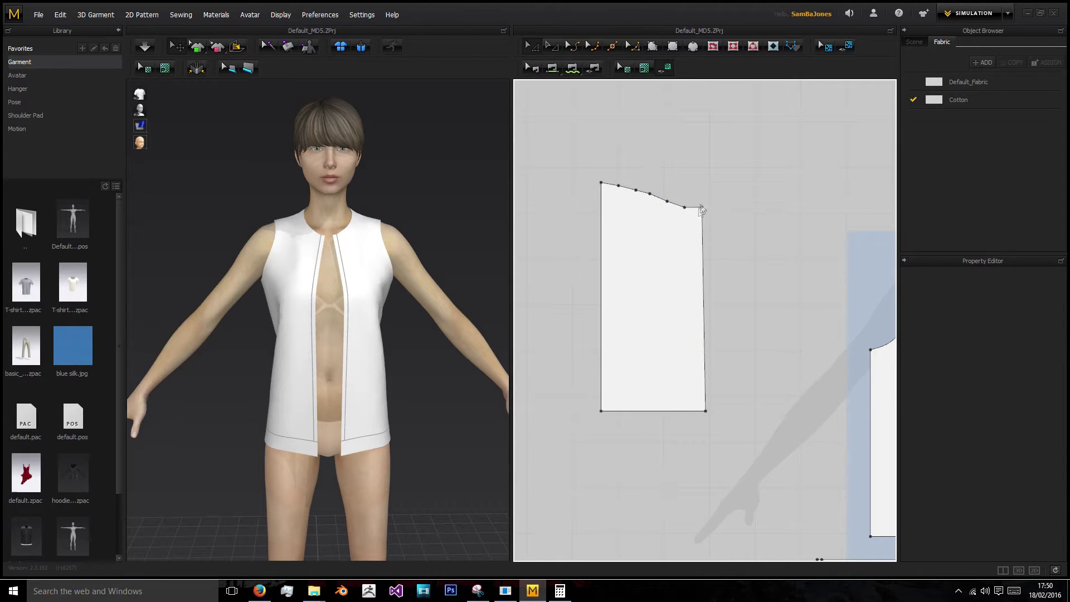
{"action": "left_click_drag", "start_coordinate": [667, 201], "coordinate": [667, 198]}
- Convert the five intermediate points on the sleeve's upper edge into curve points to make one smooth cap curve
{"action": "right_click", "coordinate": [618, 186]}
{"action": "left_click", "coordinate": [641, 197]}
{"action": "right_click", "coordinate": [636, 190]}
{"action": "left_click", "coordinate": [655, 204]}
{"action": "right_click", "coordinate": [650, 194]}
{"action": "left_click", "coordinate": [674, 215]}
{"action": "right_click", "coordinate": [667, 199]}
{"action": "left_click", "coordinate": [691, 223]}
{"action": "right_click", "coordinate": [685, 207]}
{"action": "left_click", "coordinate": [712, 234]}
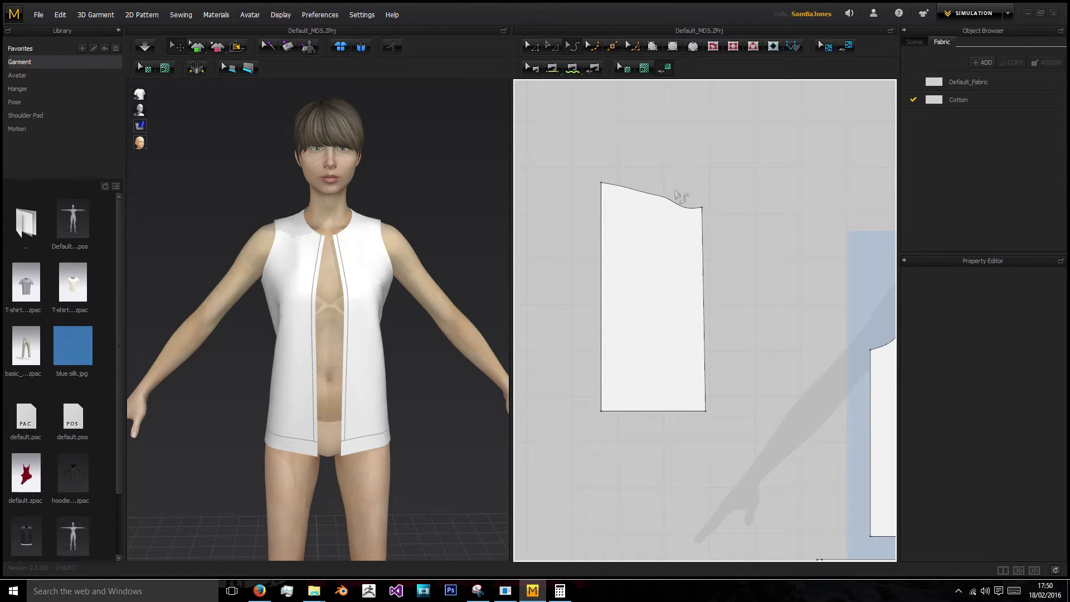
- Measure the front pattern's armhole curve for comparison with the sleeve cap
{"action": "left_click", "coordinate": [660, 201]}
{"action": "middle_click_drag", "start_coordinate": [759, 283], "coordinate": [660, 252]}
{"action": "left_click", "coordinate": [811, 278]}
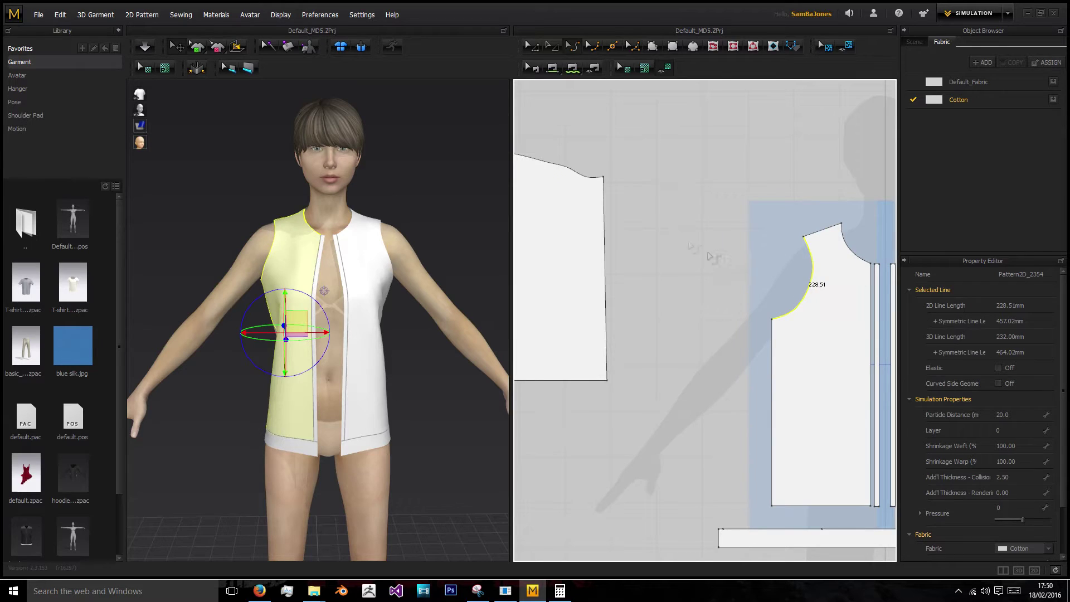
{"action": "right_click_drag", "start_coordinate": [749, 279], "coordinate": [845, 324]}
- Reshape the sleeve cap's curvature into a smooth S-curve, bulging up near the centre and flattening at the outer corner
{"action": "left_click", "coordinate": [643, 208]}
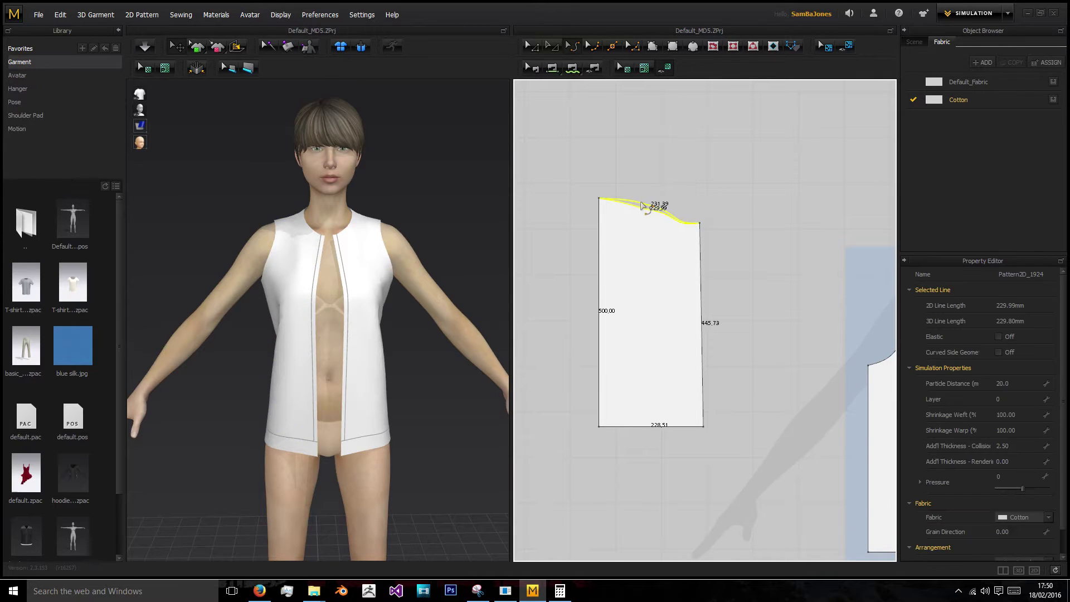
{"action": "left_click_drag", "start_coordinate": [641, 203], "coordinate": [640, 202]}
{"action": "left_click", "coordinate": [634, 192]}
{"action": "left_click", "coordinate": [631, 205]}
{"action": "left_click", "coordinate": [636, 195]}
{"action": "left_click_drag", "start_coordinate": [651, 205], "coordinate": [666, 212]}
{"action": "left_click", "coordinate": [676, 213]}
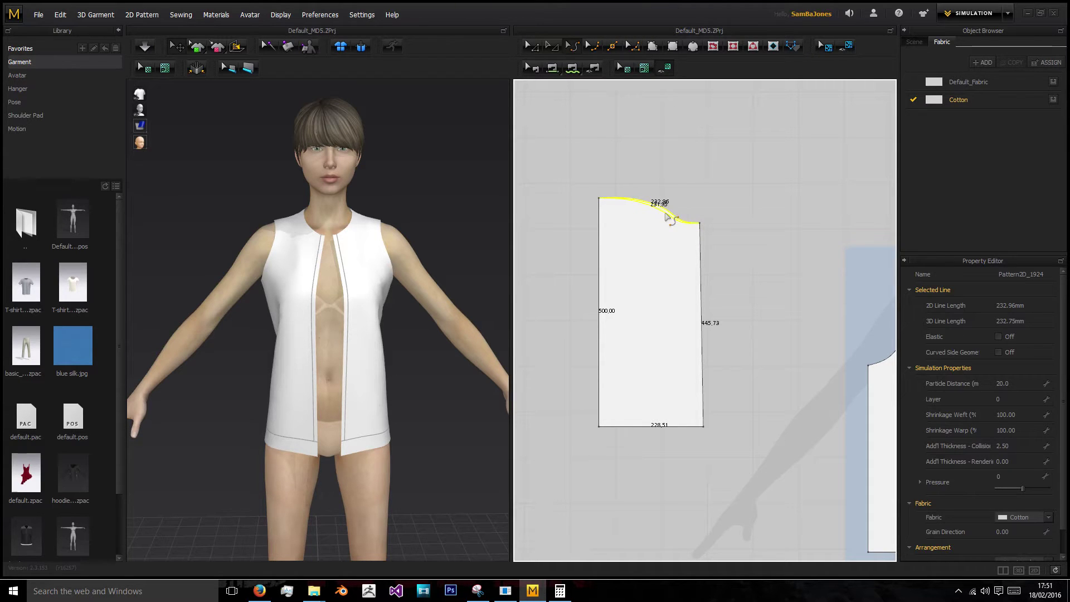
{"action": "key", "text": "Escape"}
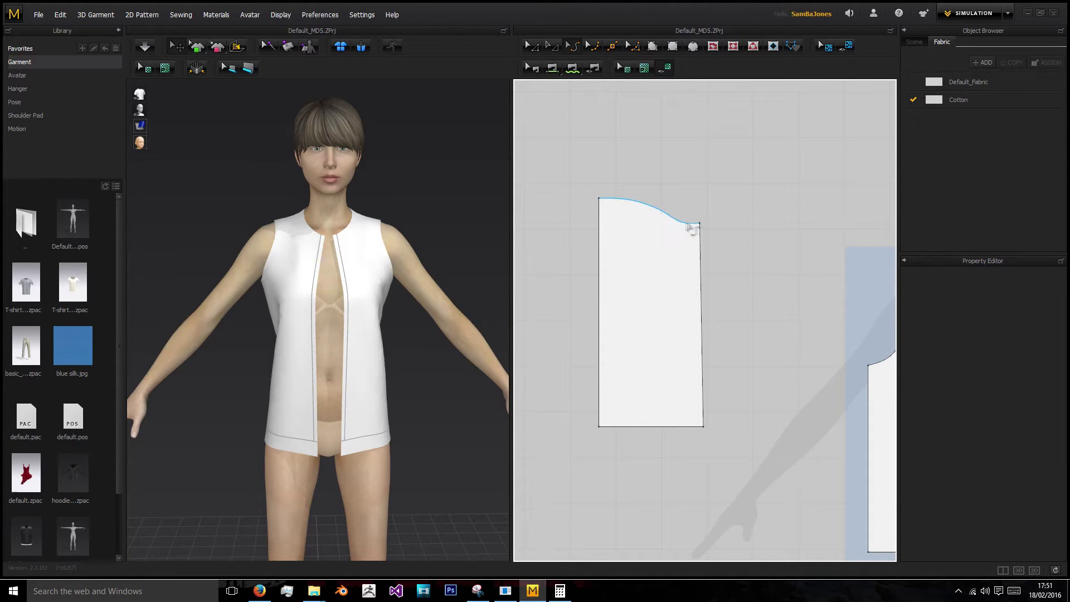
- Check the cap and armhole curve lengths, switch to Calculator and decline its rating request
{"action": "left_click", "coordinate": [530, 46]}
{"action": "left_click", "coordinate": [652, 210]}
{"action": "middle_click_drag", "start_coordinate": [708, 218], "coordinate": [624, 178]}
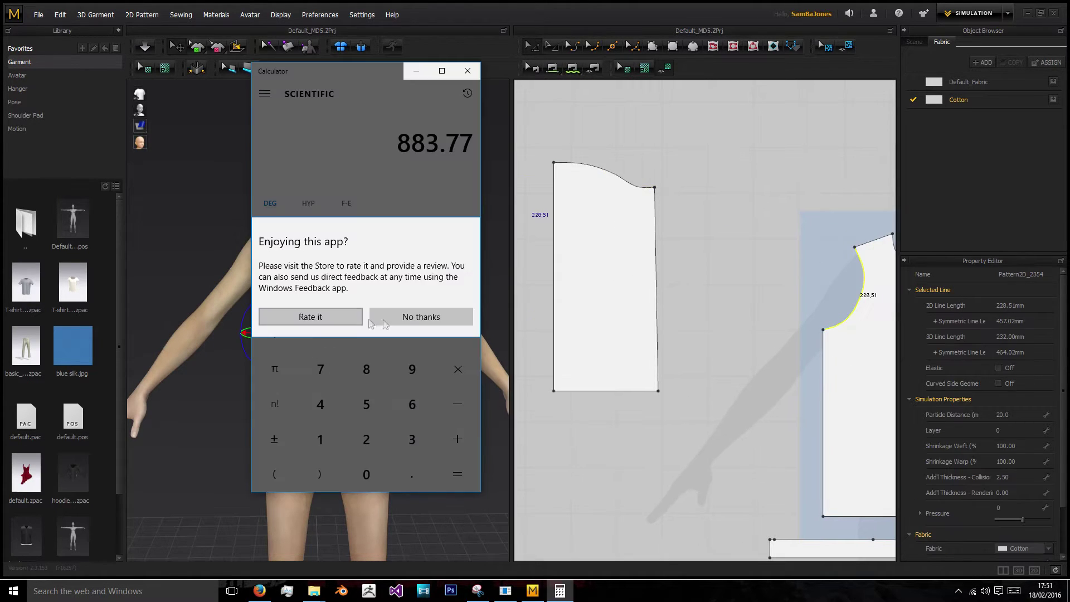
{"action": "left_click", "coordinate": [421, 316]}
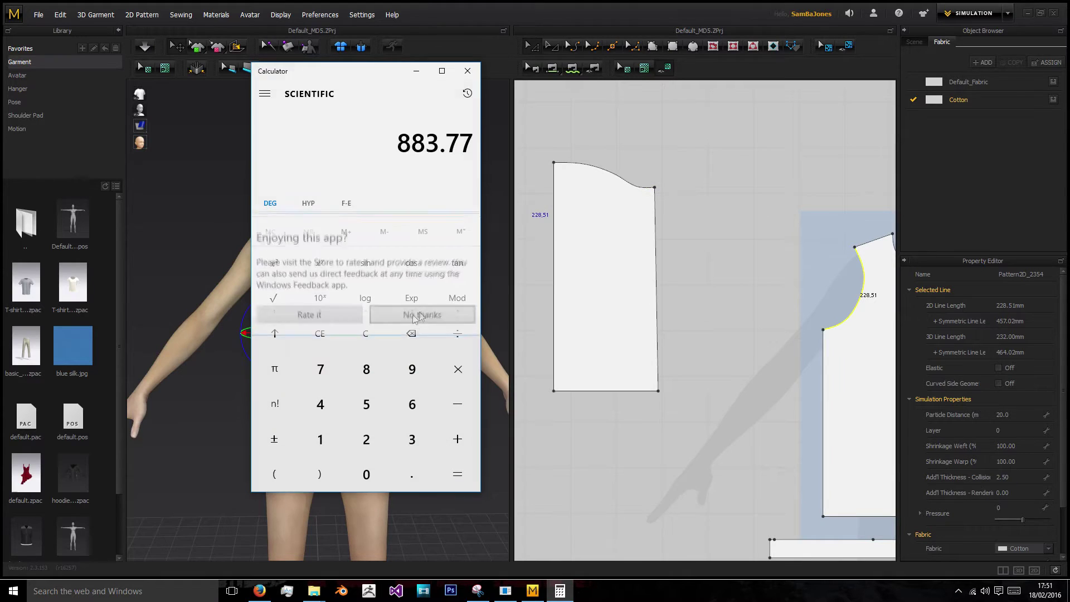
- Calculate the difference between the sleeve cap and armhole lengths in Calculator as 231.95 − 228.51
{"action": "left_click", "coordinate": [622, 182]}
{"action": "left_click", "coordinate": [319, 333]}
{"action": "left_click", "coordinate": [366, 439]}
{"action": "left_click", "coordinate": [412, 439]}
{"action": "left_click", "coordinate": [320, 440]}
{"action": "left_click", "coordinate": [412, 474]}
{"action": "left_click", "coordinate": [412, 369]}
{"action": "left_click", "coordinate": [366, 404]}
{"action": "left_click", "coordinate": [457, 405]}
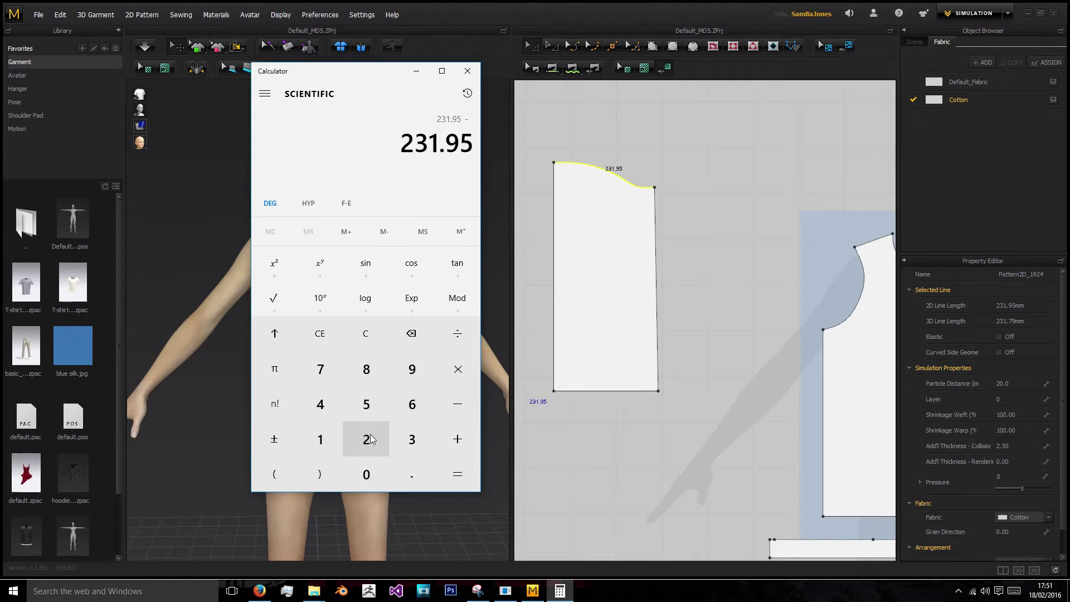
{"action": "double_click", "coordinate": [366, 439]}
{"action": "left_click", "coordinate": [850, 325]}
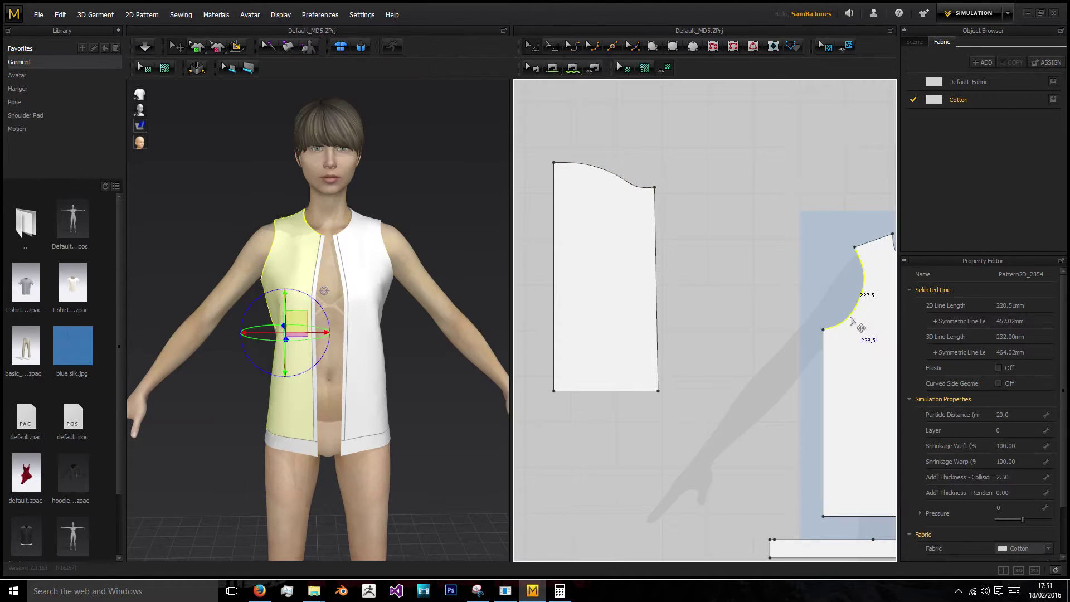
{"action": "left_click", "coordinate": [560, 591]}
{"action": "left_click", "coordinate": [366, 368]}
{"action": "left_click", "coordinate": [411, 474]}
{"action": "left_click", "coordinate": [366, 403]}
{"action": "left_click", "coordinate": [320, 439]}
{"action": "left_click", "coordinate": [457, 472]}
- Move the sleeve's outer side edge inward by the calculated length difference
{"action": "left_click", "coordinate": [663, 245]}
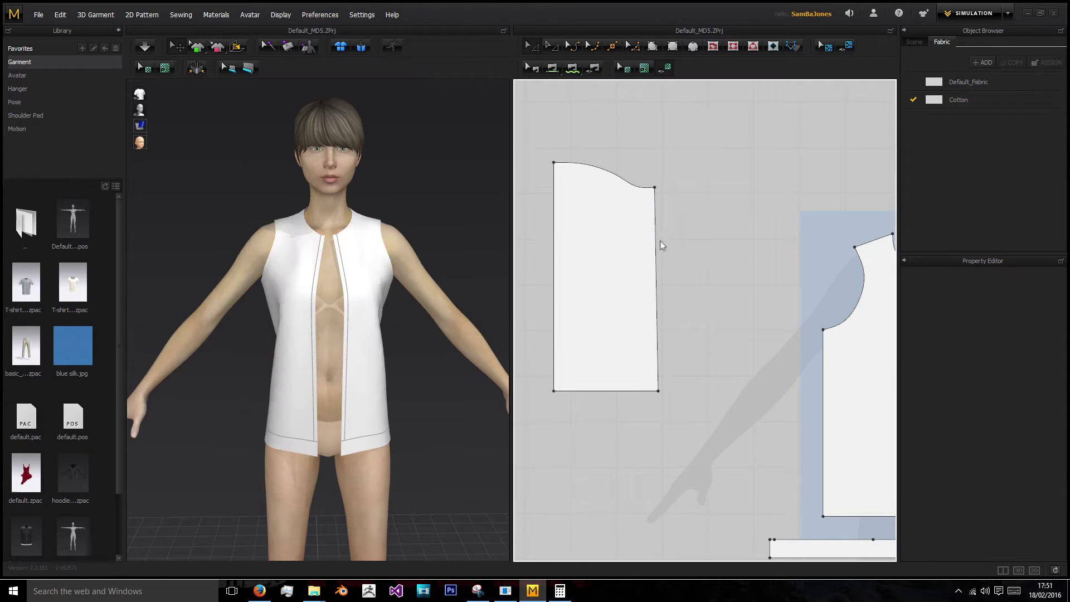
{"action": "left_click", "coordinate": [657, 245]}
{"action": "left_click_drag", "start_coordinate": [655, 246], "coordinate": [656, 246]}
{"action": "key", "text": "Return"}
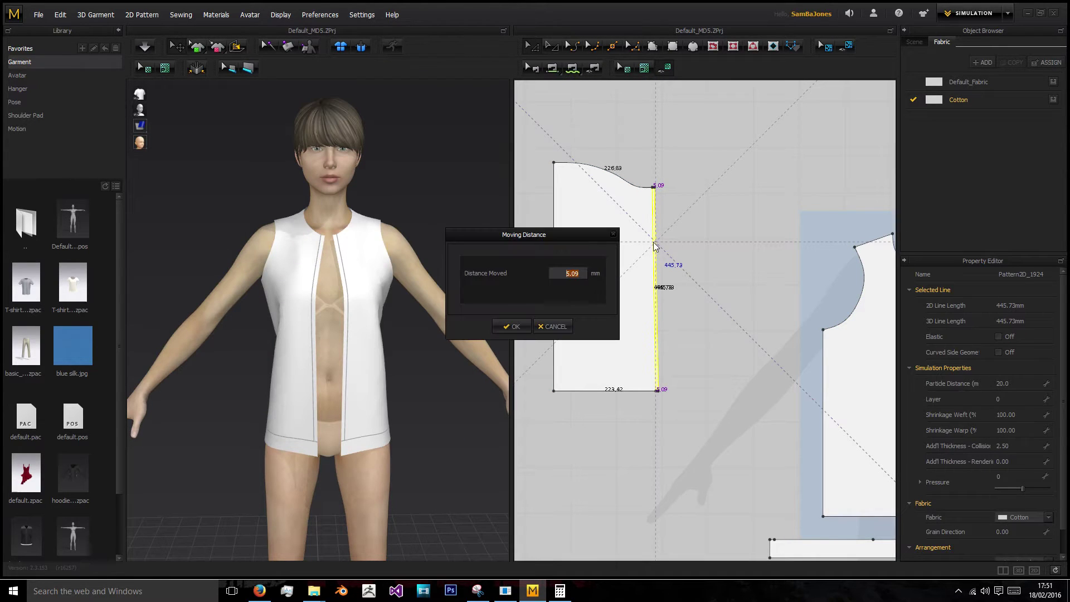
{"action": "left_click", "coordinate": [512, 326]}
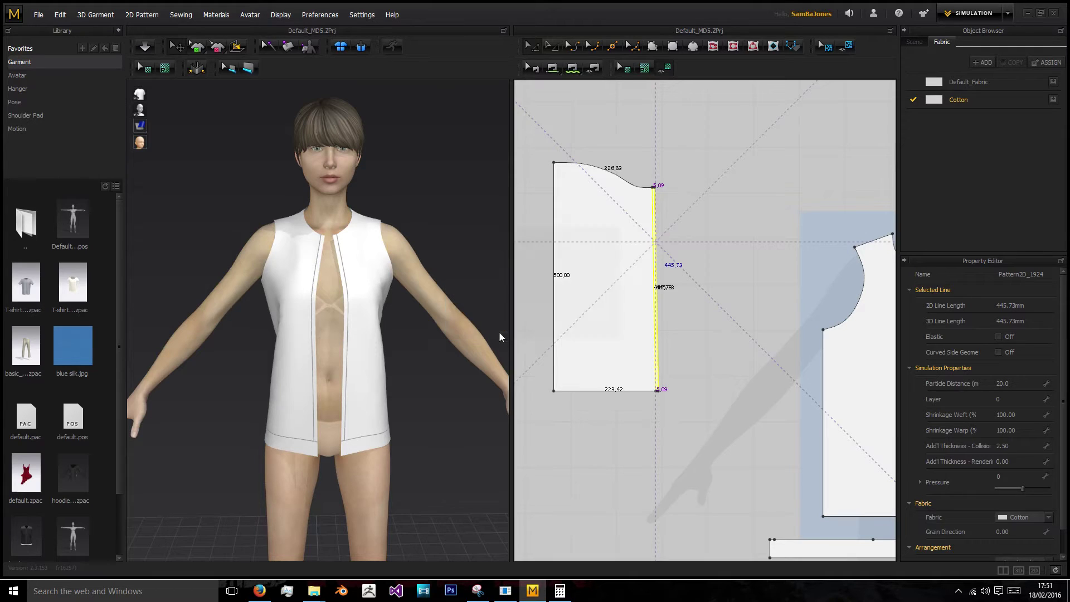
- Taper the sleeve by moving its lower outer corner inward, and unfold the pattern across its straight centre edge
{"action": "scroll", "coordinate": [656, 397], "scroll_direction": "down", "scroll_amount": 3}
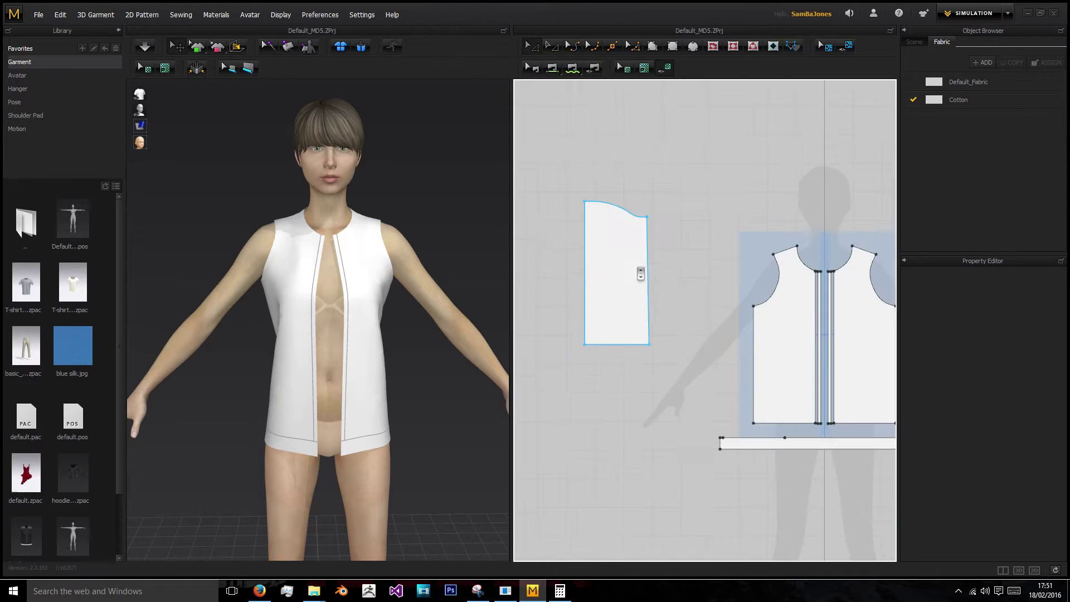
{"action": "scroll", "coordinate": [399, 353], "scroll_direction": "down", "scroll_amount": 3}
{"action": "left_click_drag", "start_coordinate": [649, 345], "coordinate": [625, 346]}
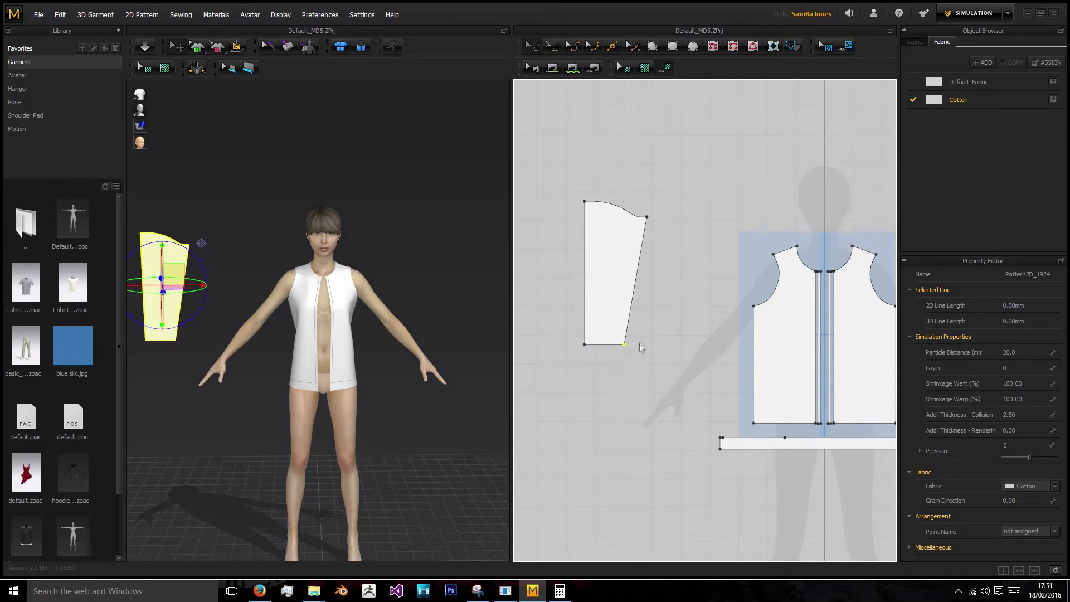
{"action": "right_click", "coordinate": [583, 277]}
{"action": "left_click", "coordinate": [616, 299]}
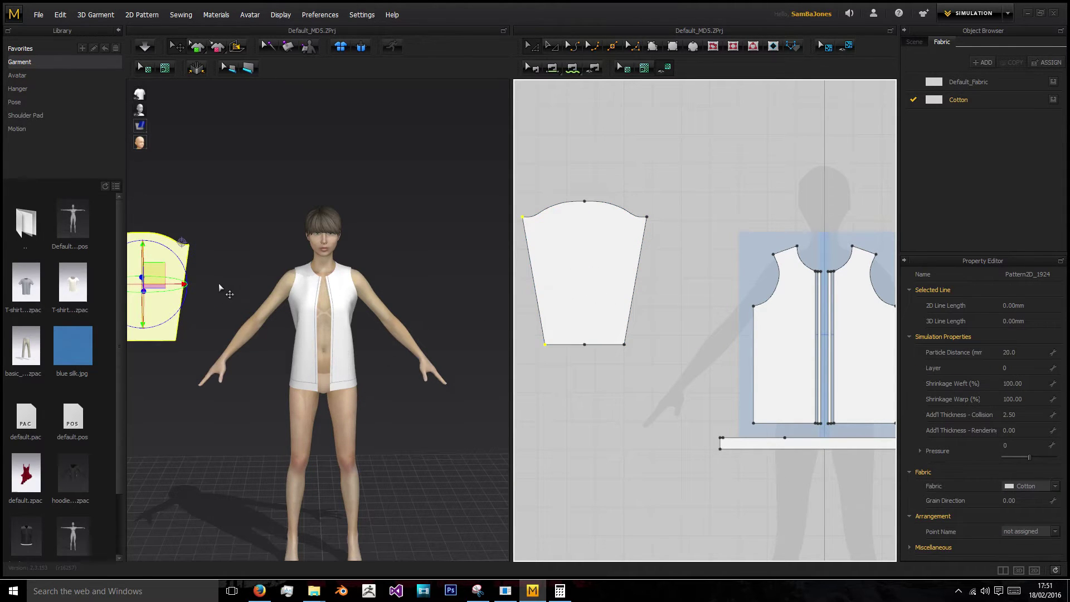
- Rotate and move the sleeve in the 3D view so it lies along the outside of the avatar's right arm
{"action": "right_click_drag", "start_coordinate": [220, 288], "coordinate": [145, 283]}
{"action": "right_click_drag", "start_coordinate": [273, 327], "coordinate": [370, 277]}
{"action": "left_click", "coordinate": [303, 397]}
{"action": "left_click_drag", "start_coordinate": [345, 391], "coordinate": [303, 463]}
{"action": "right_click_drag", "start_coordinate": [304, 463], "coordinate": [250, 328]}
{"action": "left_click_drag", "start_coordinate": [276, 169], "coordinate": [296, 197]}
{"action": "right_click_drag", "start_coordinate": [296, 198], "coordinate": [504, 326]}
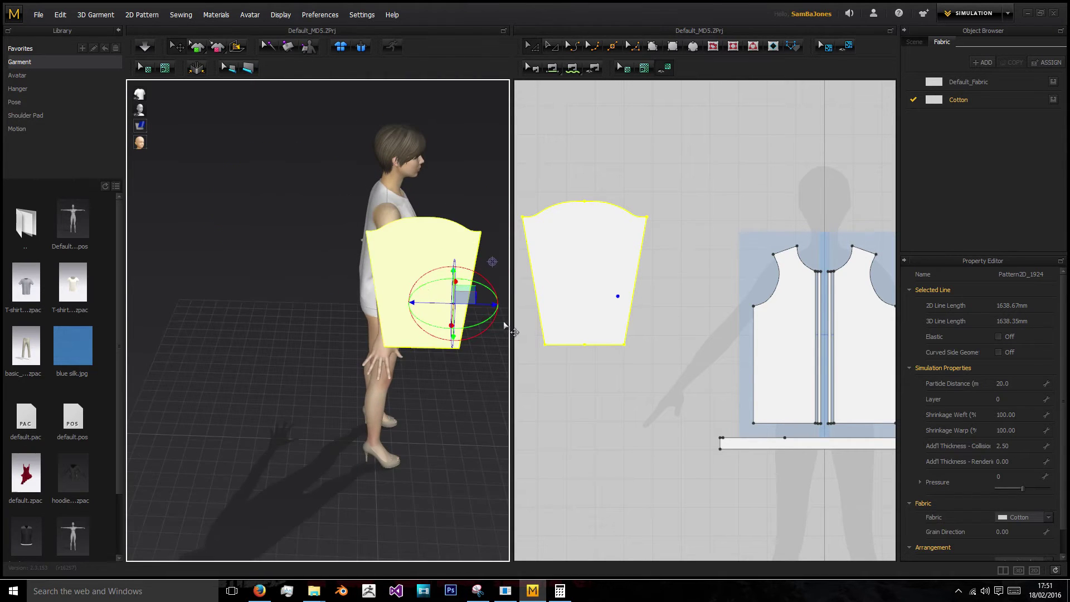
{"action": "left_click_drag", "start_coordinate": [487, 306], "coordinate": [437, 301]}
{"action": "right_click_drag", "start_coordinate": [437, 301], "coordinate": [294, 231]}
{"action": "left_click_drag", "start_coordinate": [277, 211], "coordinate": [344, 226]}
{"action": "right_click_drag", "start_coordinate": [344, 226], "coordinate": [371, 221]}
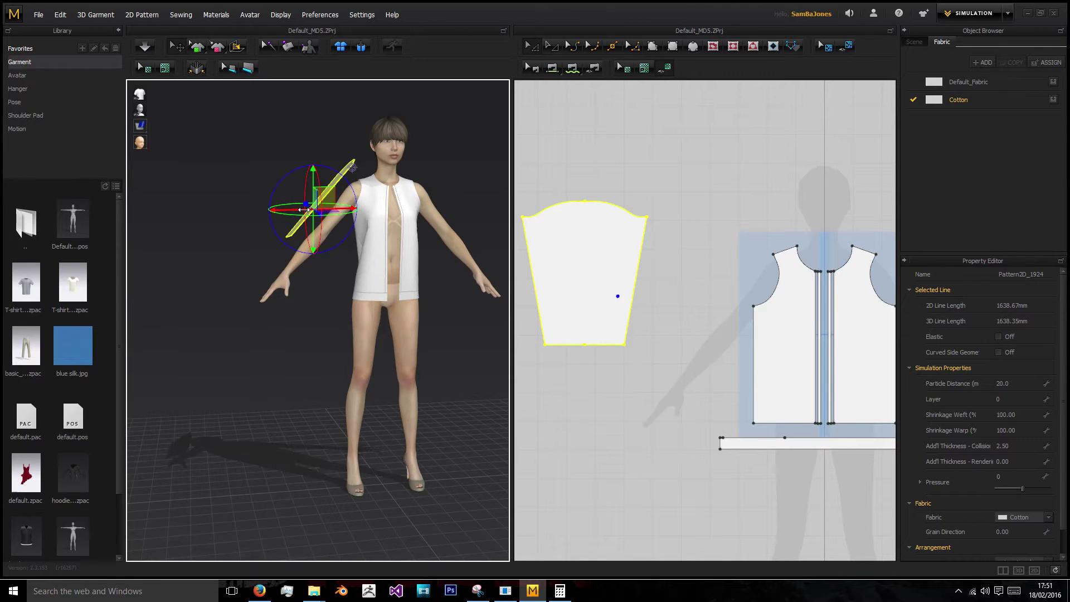
{"action": "left_click_drag", "start_coordinate": [304, 209], "coordinate": [290, 209]}
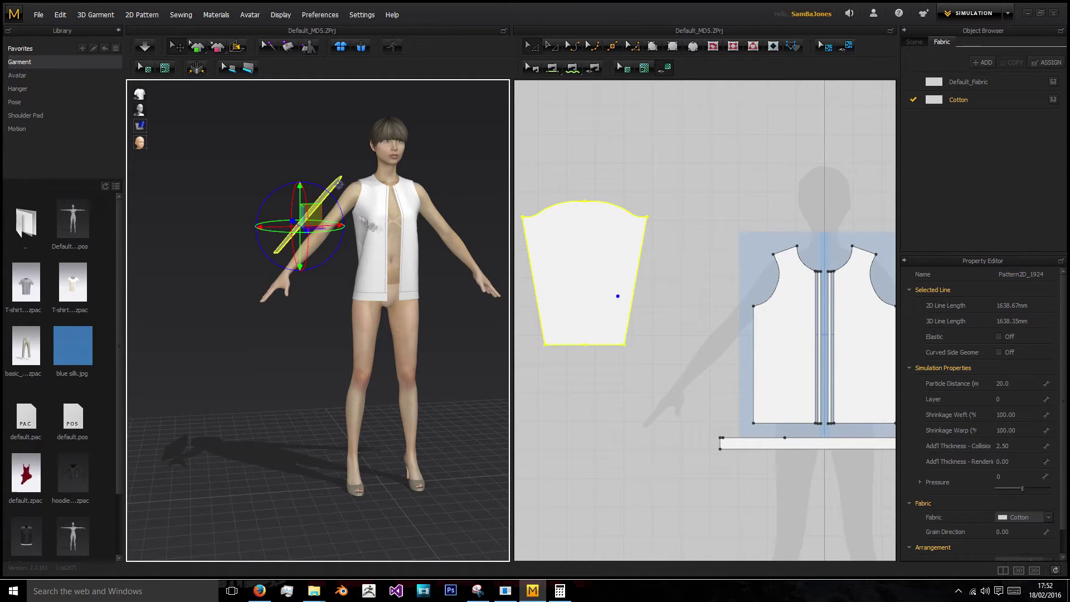
- Lengthen the sleeve by moving its lower edge down until the side edges are about 569 mm long
{"action": "left_click", "coordinate": [645, 339]}
{"action": "middle_click_drag", "start_coordinate": [587, 351], "coordinate": [612, 325]}
{"action": "left_click", "coordinate": [610, 319]}
{"action": "left_click", "coordinate": [607, 319]}
{"action": "left_click_drag", "start_coordinate": [607, 319], "coordinate": [612, 357]}
{"action": "right_click_drag", "start_coordinate": [422, 293], "coordinate": [455, 321]}
{"action": "left_click", "coordinate": [454, 322]}
- Sew one half of the sleeve cap to the front armhole and the other half to the back armhole
{"action": "left_click", "coordinate": [552, 67]}
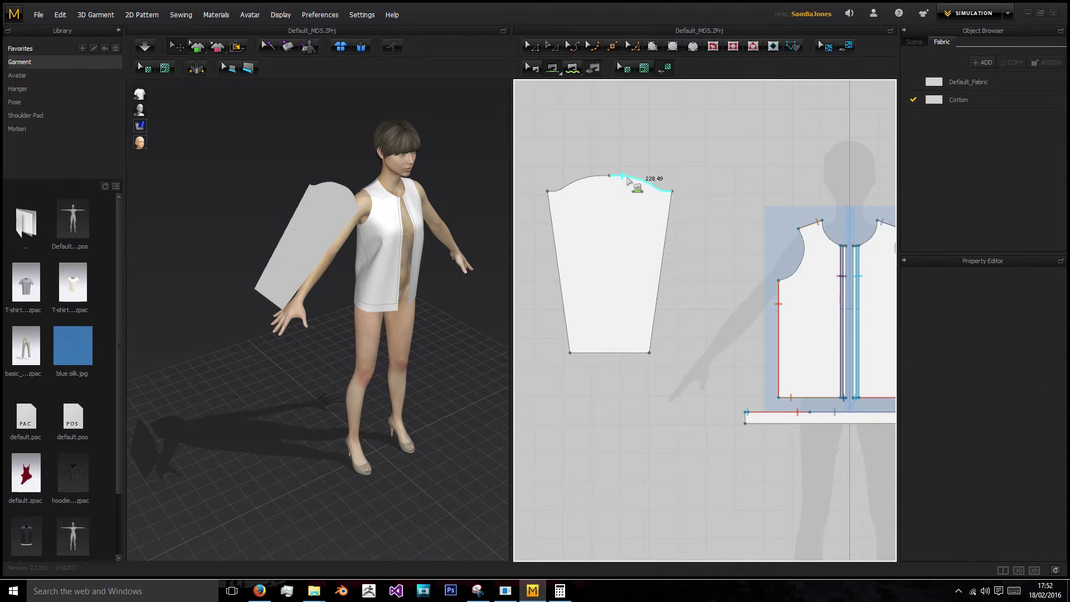
{"action": "left_click", "coordinate": [805, 245]}
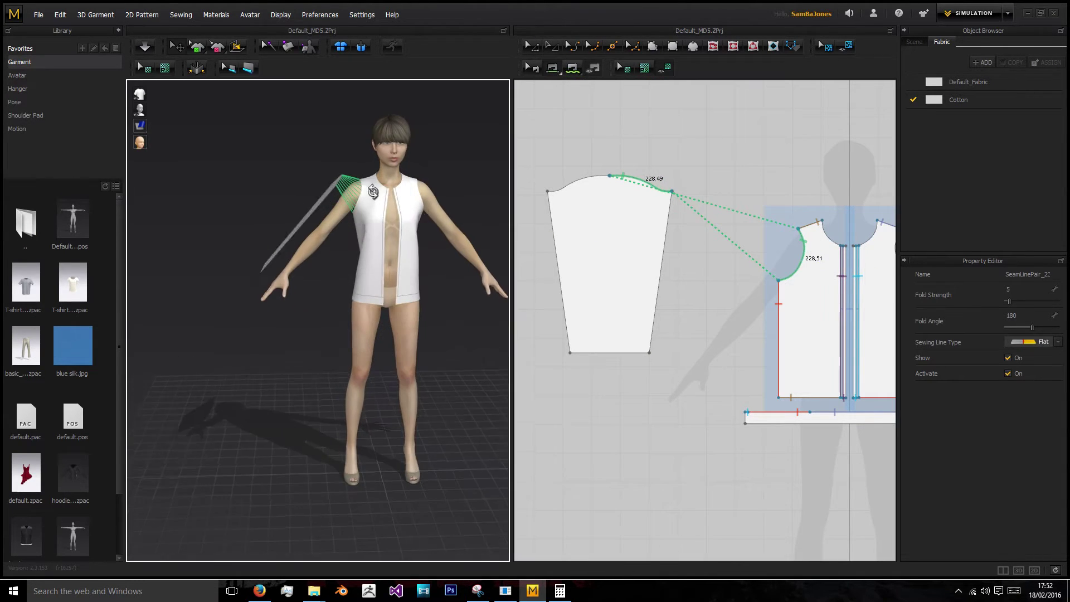
{"action": "scroll", "coordinate": [655, 234], "scroll_direction": "down", "scroll_amount": 3}
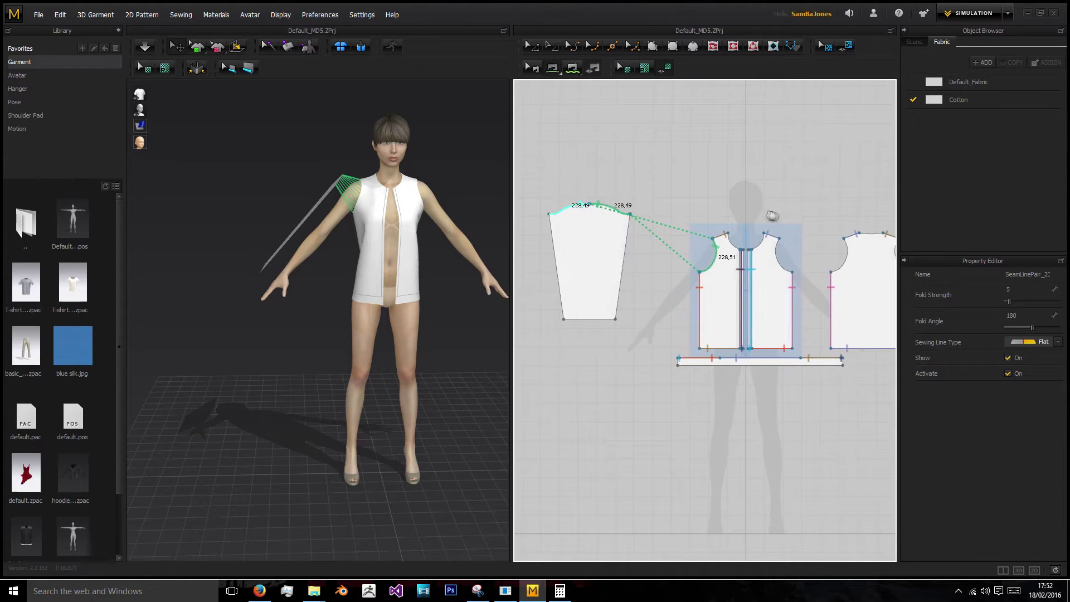
{"action": "right_click_drag", "start_coordinate": [777, 216], "coordinate": [741, 211]}
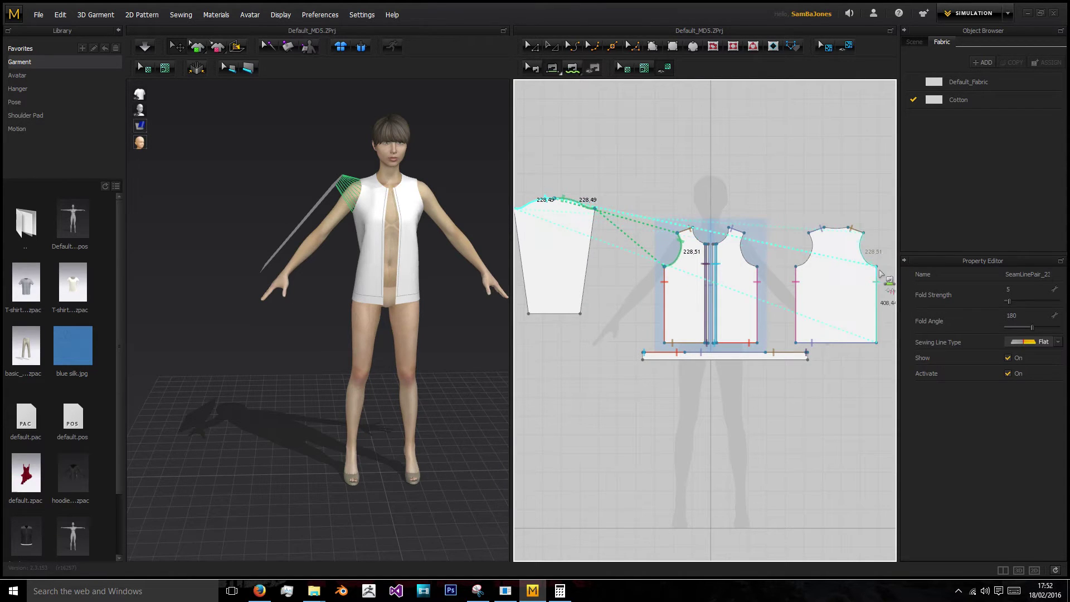
{"action": "left_click", "coordinate": [860, 240]}
- Inspect the new armhole seams around the avatar and simulate the garment to draw the sleeve onto the arm
{"action": "right_click_drag", "start_coordinate": [367, 204], "coordinate": [525, 166]}
{"action": "scroll", "coordinate": [406, 181], "scroll_direction": "up", "scroll_amount": 3}
{"action": "right_click_drag", "start_coordinate": [414, 187], "coordinate": [155, 296]}
{"action": "left_click", "coordinate": [144, 49]}
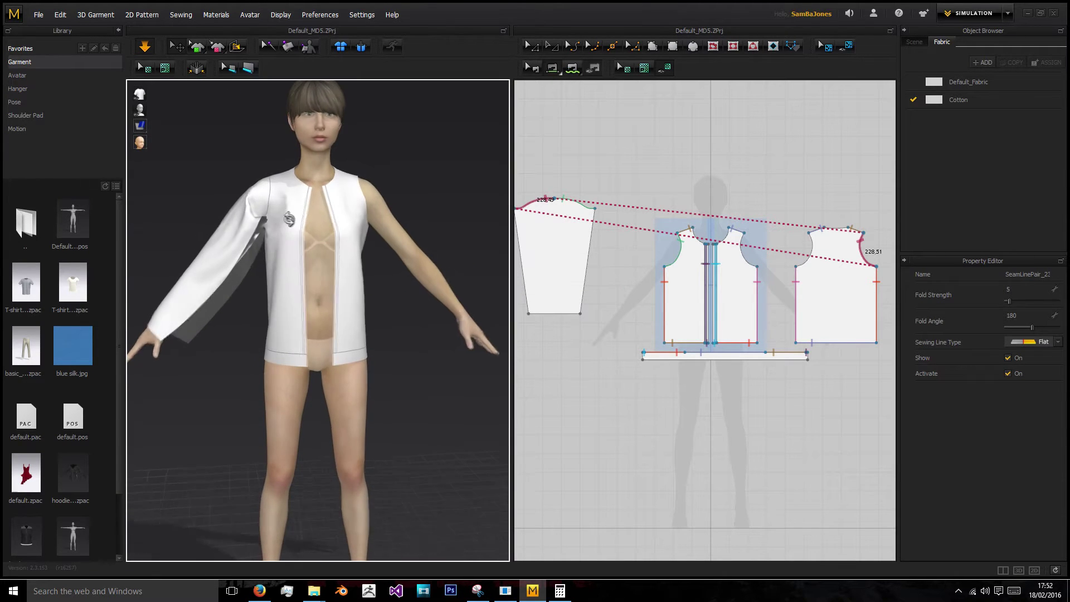
- Sew the sleeve's two side edges together and run the simulation to close the sleeve
{"action": "left_click", "coordinate": [528, 259]}
{"action": "left_click", "coordinate": [592, 259]}
{"action": "left_click", "coordinate": [146, 47]}
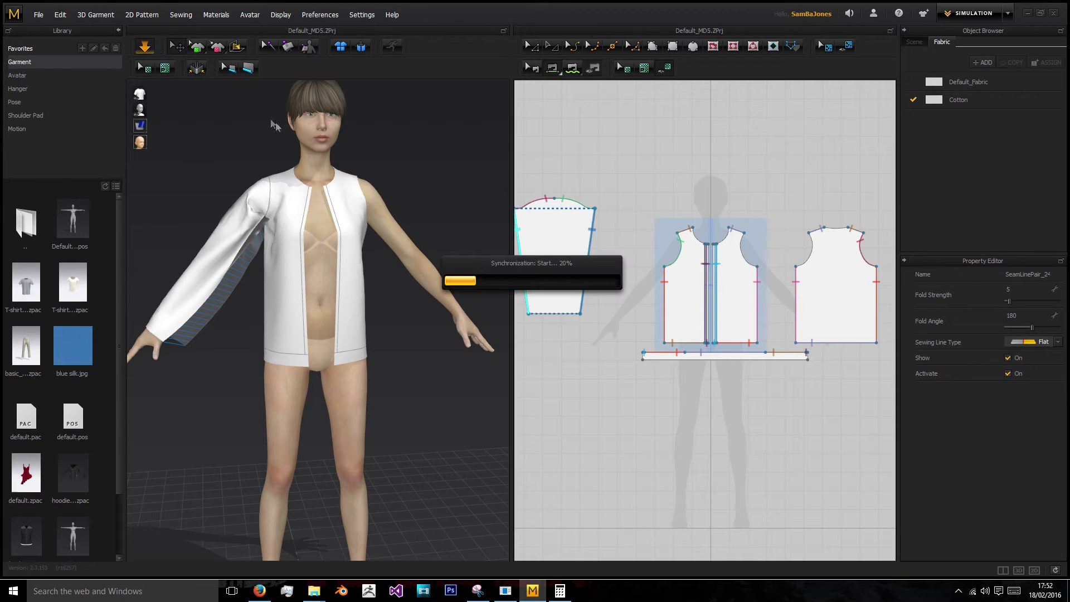
- Pull the vest's front panel during the simulation to settle the drape
{"action": "left_click_drag", "start_coordinate": [304, 222], "coordinate": [346, 232]}
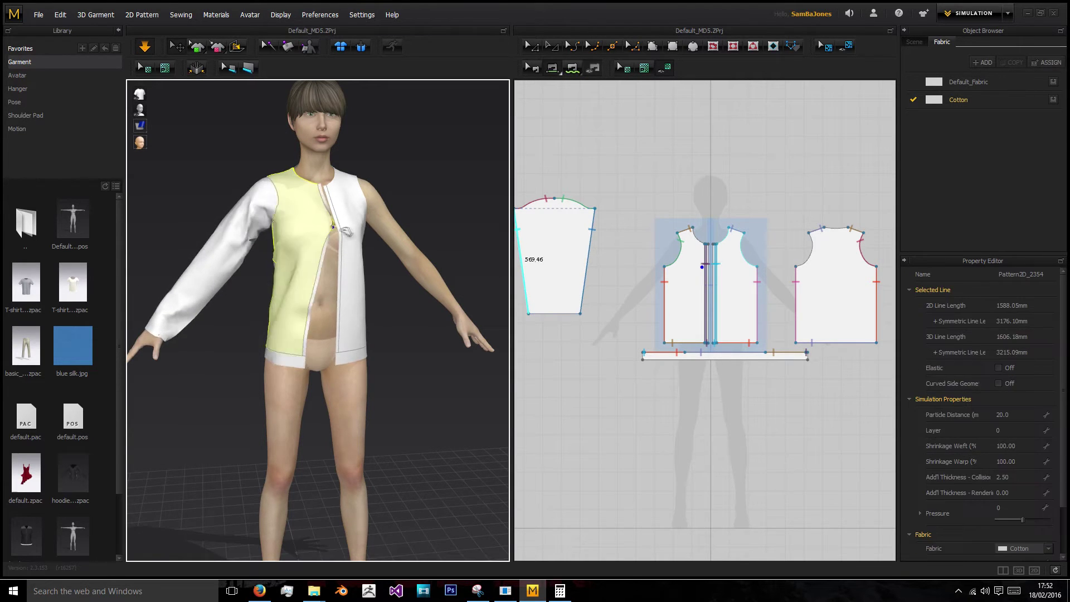
{"action": "left_click", "coordinate": [440, 223]}
{"action": "right_click_drag", "start_coordinate": [440, 223], "coordinate": [421, 223]}
- Split the sleeve's lower edge into two equal lines at its midpoint
{"action": "middle_click_drag", "start_coordinate": [630, 279], "coordinate": [683, 241]}
{"action": "scroll", "coordinate": [594, 269], "scroll_direction": "up", "scroll_amount": 3}
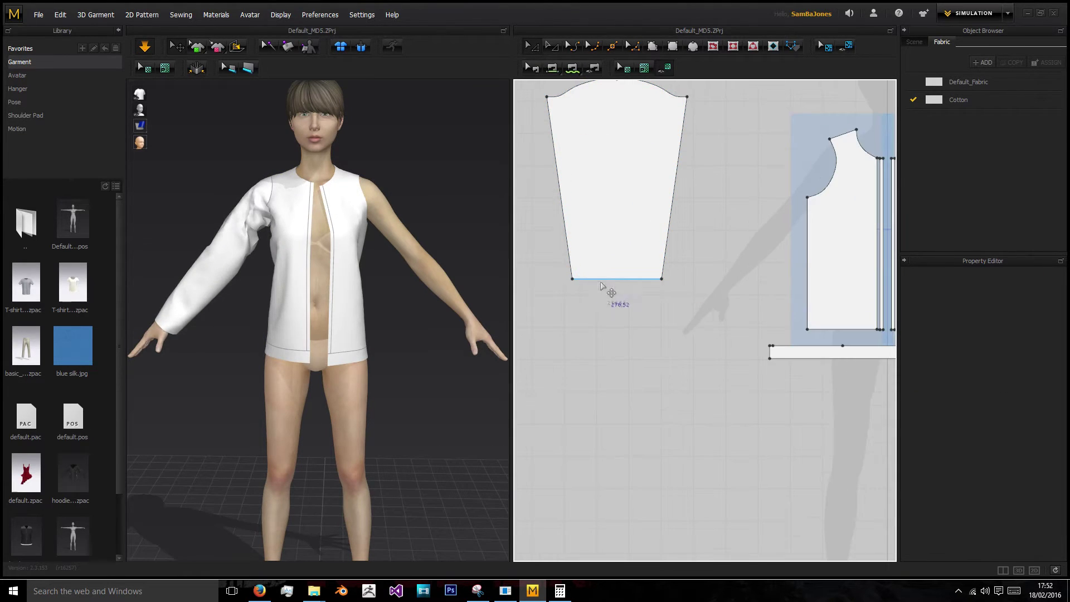
{"action": "right_click", "coordinate": [608, 282]}
{"action": "left_click", "coordinate": [627, 303]}
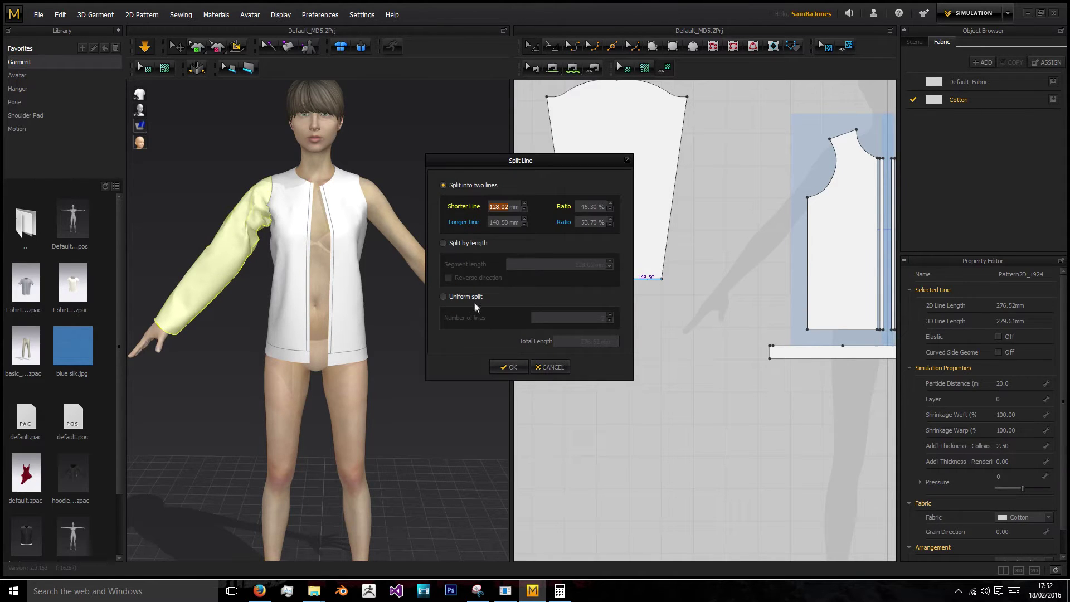
{"action": "left_click", "coordinate": [509, 367]}
{"action": "left_click", "coordinate": [627, 287]}
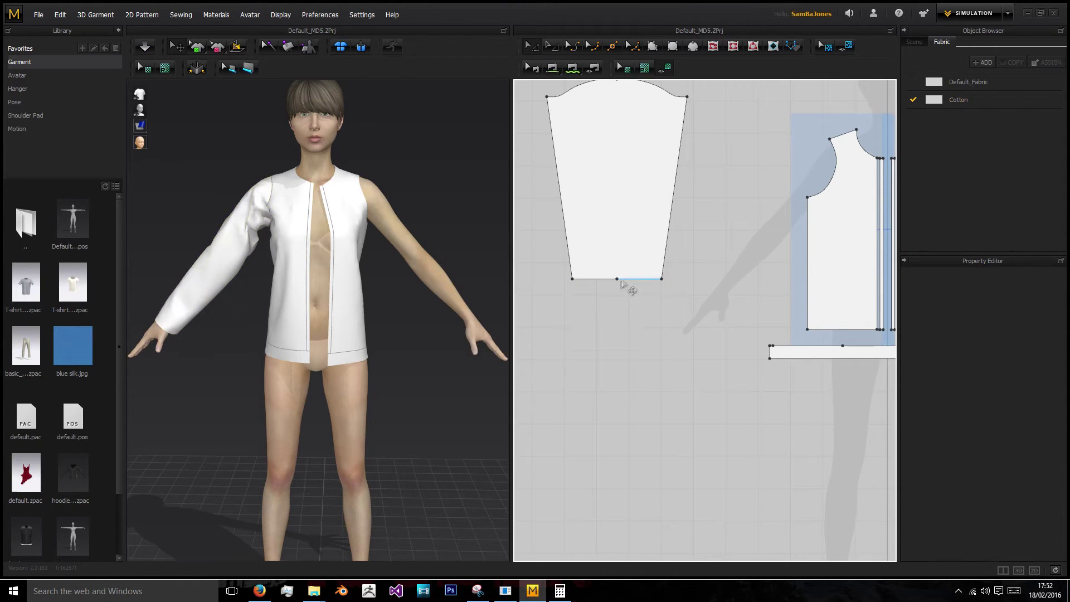
{"action": "left_click_drag", "start_coordinate": [662, 281], "coordinate": [658, 281]}
{"action": "right_click", "coordinate": [659, 280]}
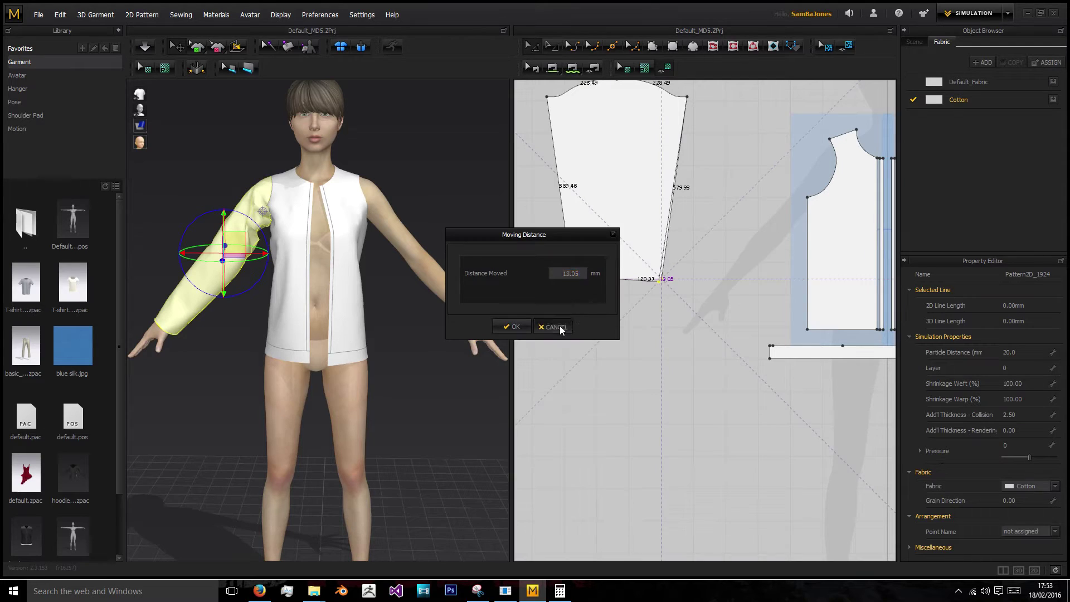
{"action": "left_click", "coordinate": [557, 327]}
- Move both lower corners of the sleeve pattern inward by 20 mm each to narrow the wrist opening
{"action": "right_click", "coordinate": [656, 279]}
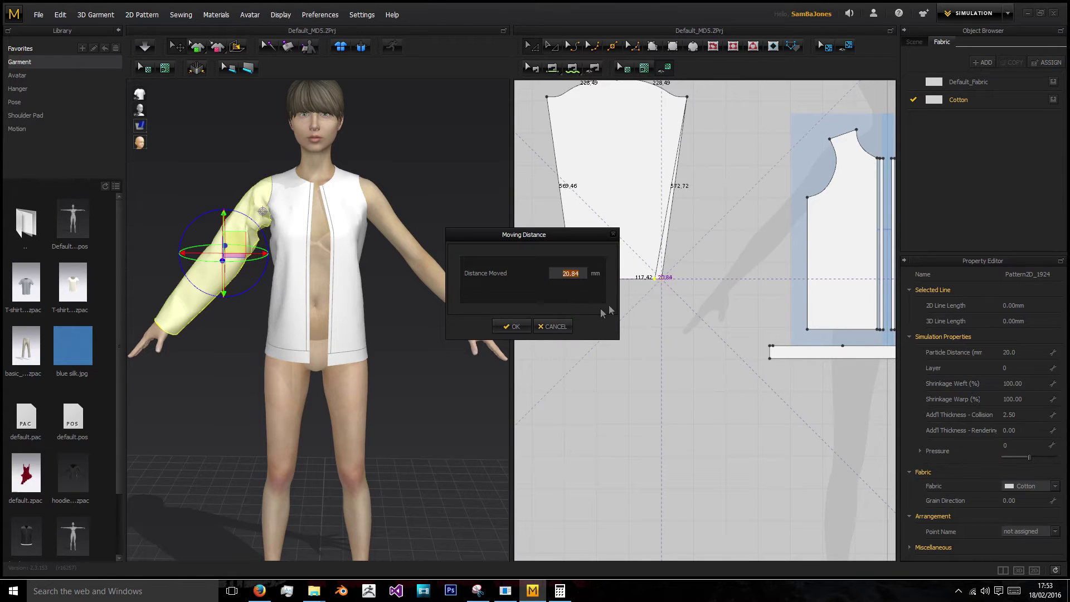
{"action": "left_click", "coordinate": [507, 326]}
{"action": "left_click_drag", "start_coordinate": [571, 278], "coordinate": [578, 279]}
{"action": "right_click", "coordinate": [578, 278]}
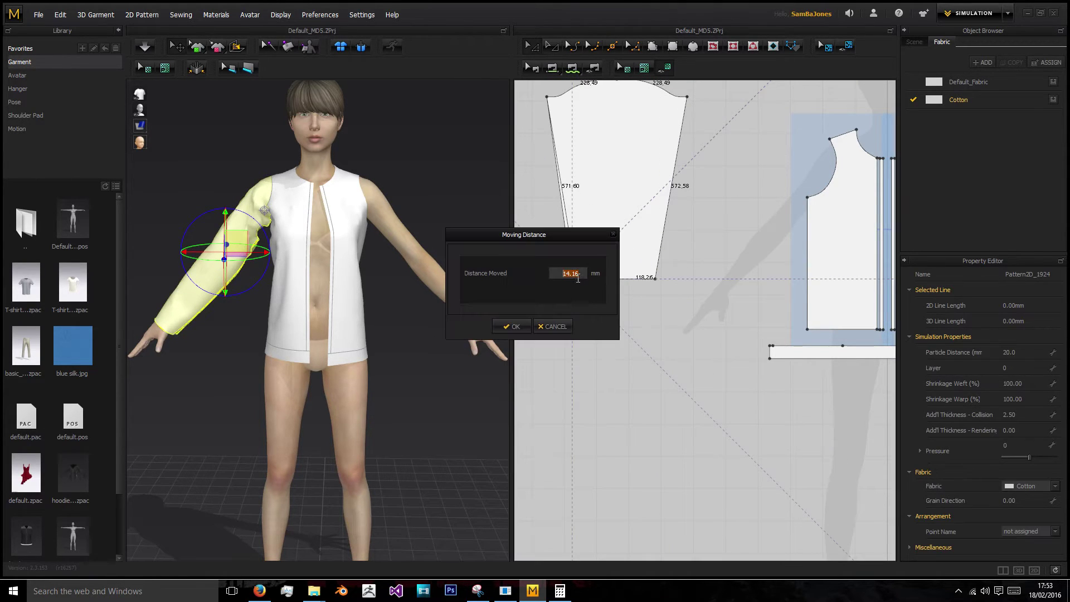
{"action": "left_click", "coordinate": [565, 325]}
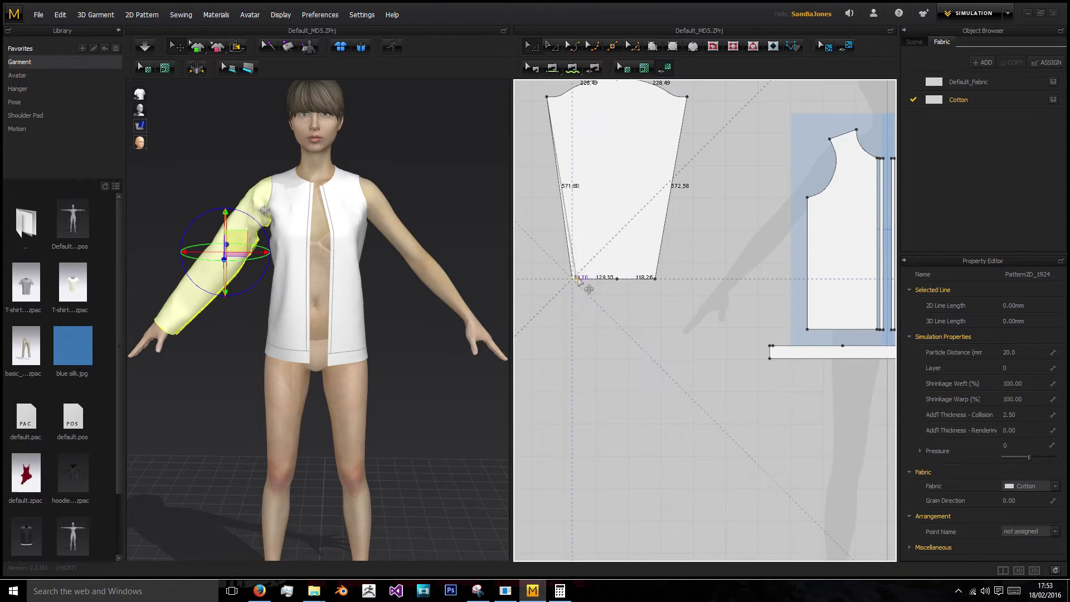
{"action": "left_click_drag", "start_coordinate": [574, 279], "coordinate": [583, 282]}
{"action": "right_click", "coordinate": [583, 283]}
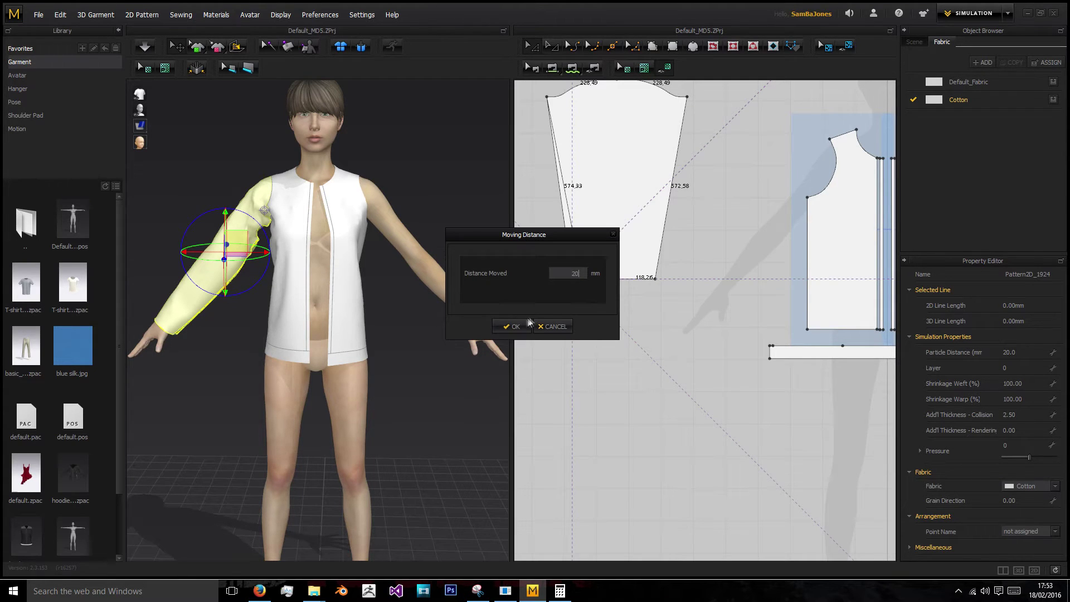
{"action": "left_click", "coordinate": [512, 326]}
- Run the simulation and pull on the narrowed sleeve and front panel to settle the drape
{"action": "left_click", "coordinate": [146, 46]}
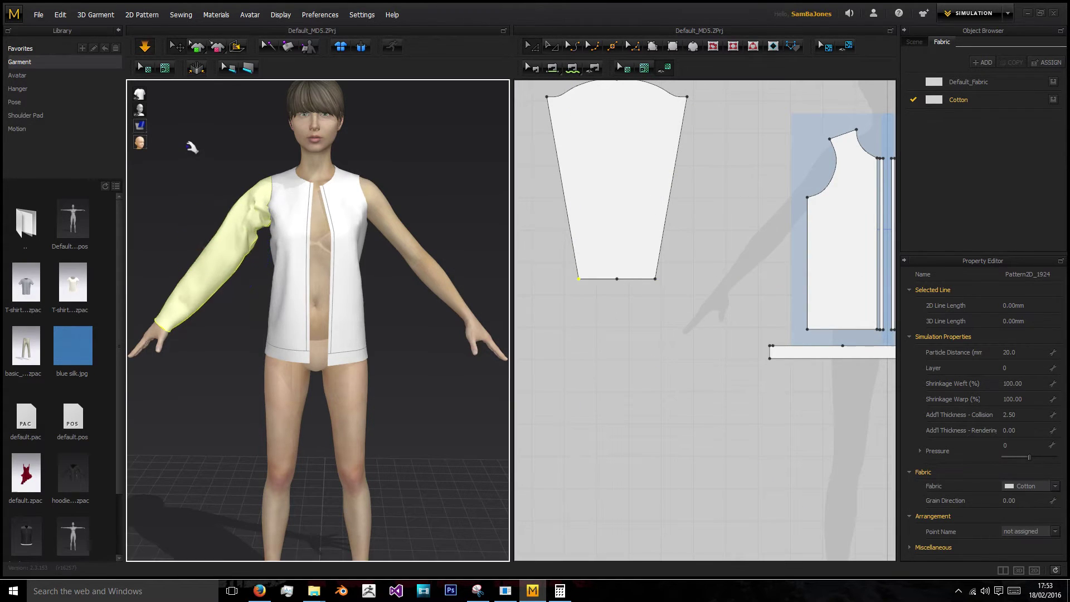
{"action": "left_click", "coordinate": [192, 145]}
{"action": "right_click_drag", "start_coordinate": [197, 147], "coordinate": [214, 200]}
{"action": "left_click_drag", "start_coordinate": [246, 237], "coordinate": [275, 208]}
{"action": "right_click_drag", "start_coordinate": [289, 190], "coordinate": [341, 193]}
{"action": "left_click_drag", "start_coordinate": [300, 218], "coordinate": [324, 220]}
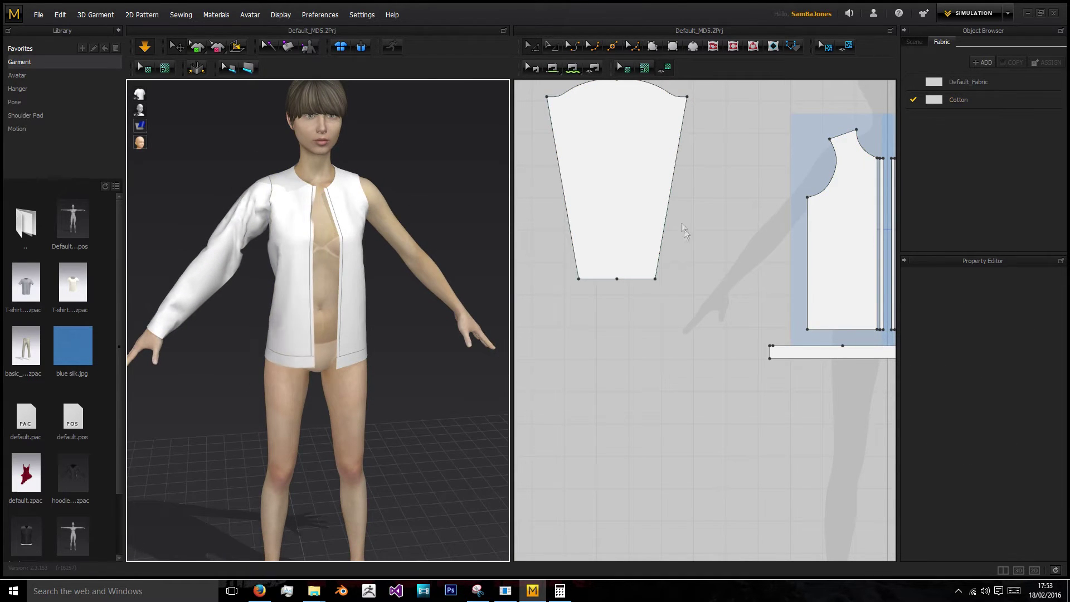
- Remove the midpoint from the sleeve's lower edge and calculate half of the 236.52 mm edge length in Calculator
{"action": "left_click", "coordinate": [616, 280]}
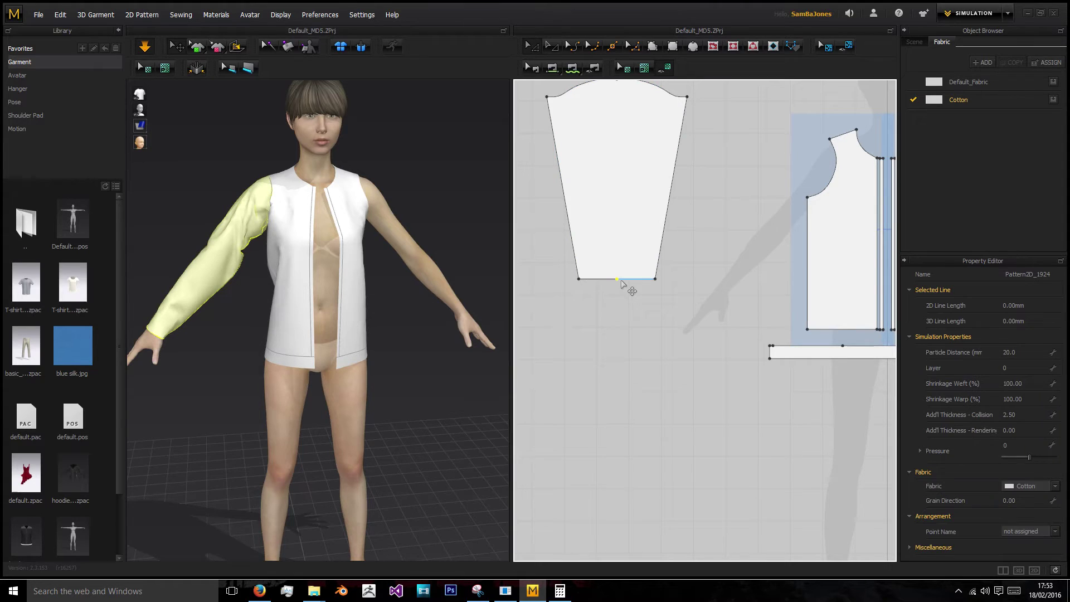
{"action": "left_click", "coordinate": [623, 280]}
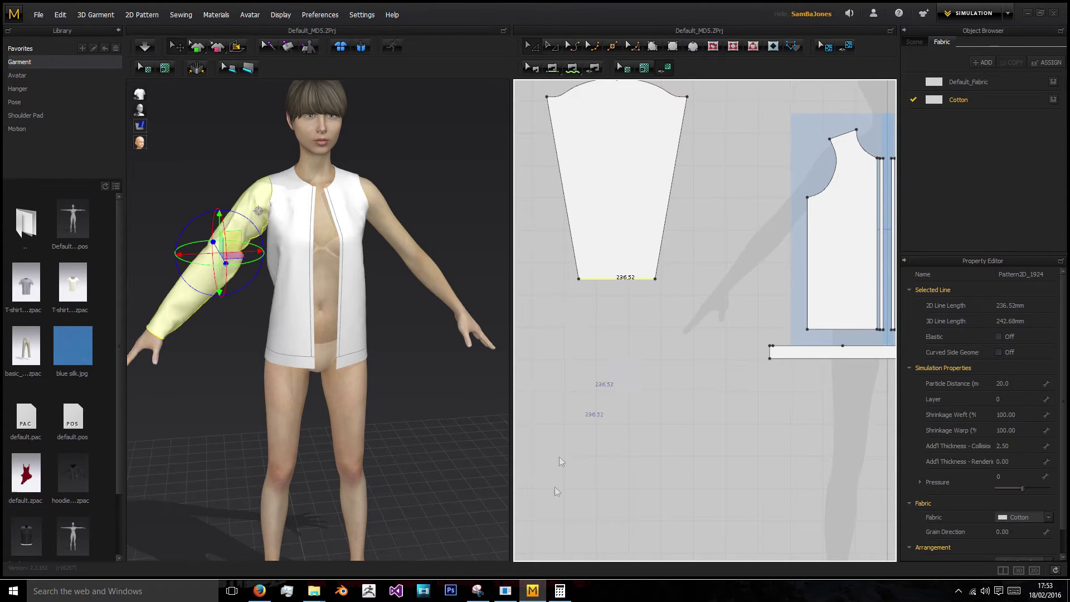
{"action": "left_click", "coordinate": [559, 591]}
{"action": "left_click", "coordinate": [366, 332]}
{"action": "left_click", "coordinate": [384, 440]}
{"action": "left_click", "coordinate": [412, 438]}
{"action": "left_click", "coordinate": [412, 402]}
{"action": "left_click", "coordinate": [412, 473]}
{"action": "left_click", "coordinate": [366, 403]}
{"action": "left_click", "coordinate": [366, 438]}
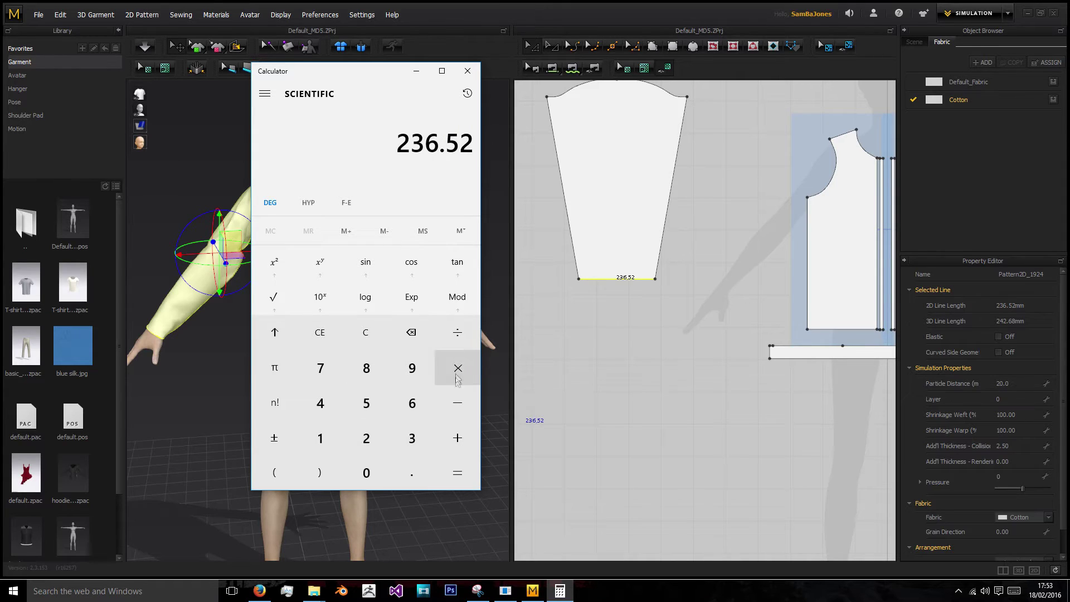
{"action": "left_click", "coordinate": [457, 374]}
{"action": "left_click", "coordinate": [366, 438]}
{"action": "left_click", "coordinate": [457, 473]}
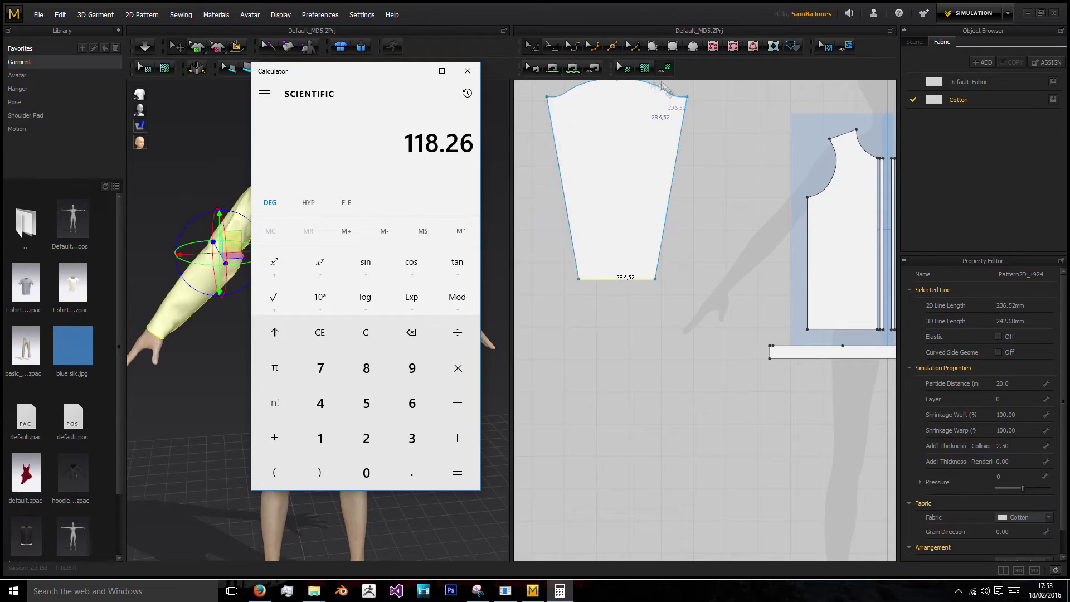
- Create a 118.26 × 40 mm cuff rectangle below the sleeve and sew its upper edge to the sleeve's lower edge
{"action": "left_click", "coordinate": [673, 47]}
{"action": "left_click", "coordinate": [608, 299]}
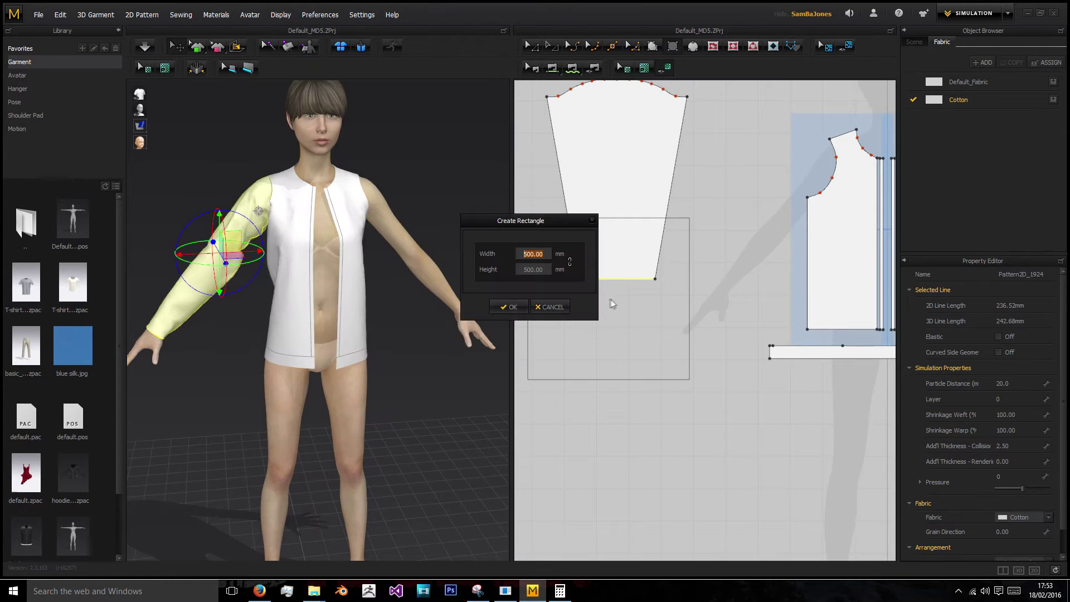
{"action": "type", "text": "118.26"}
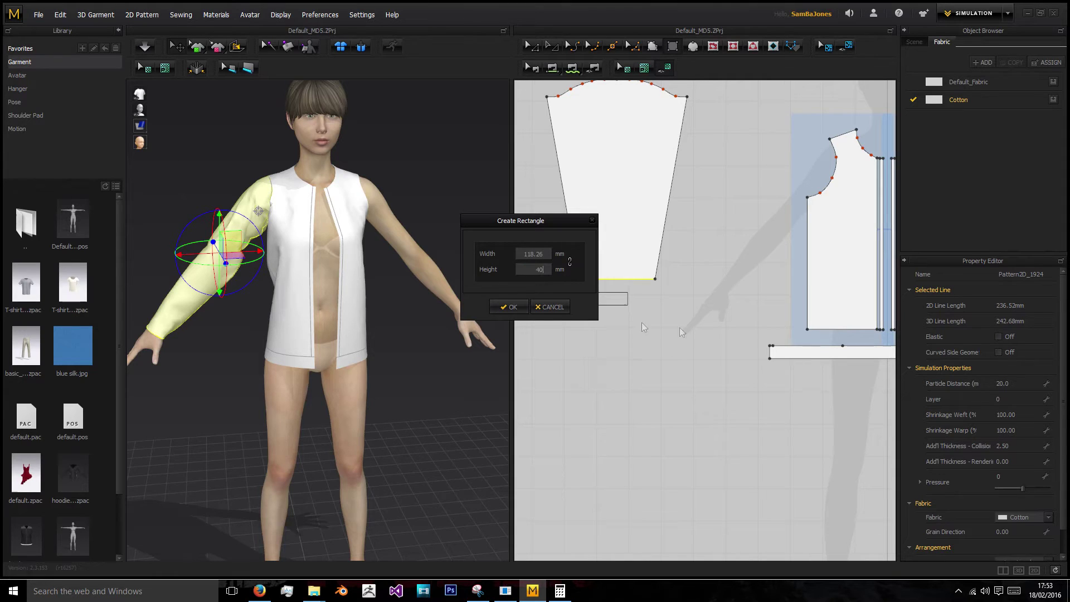
{"action": "left_click", "coordinate": [505, 306]}
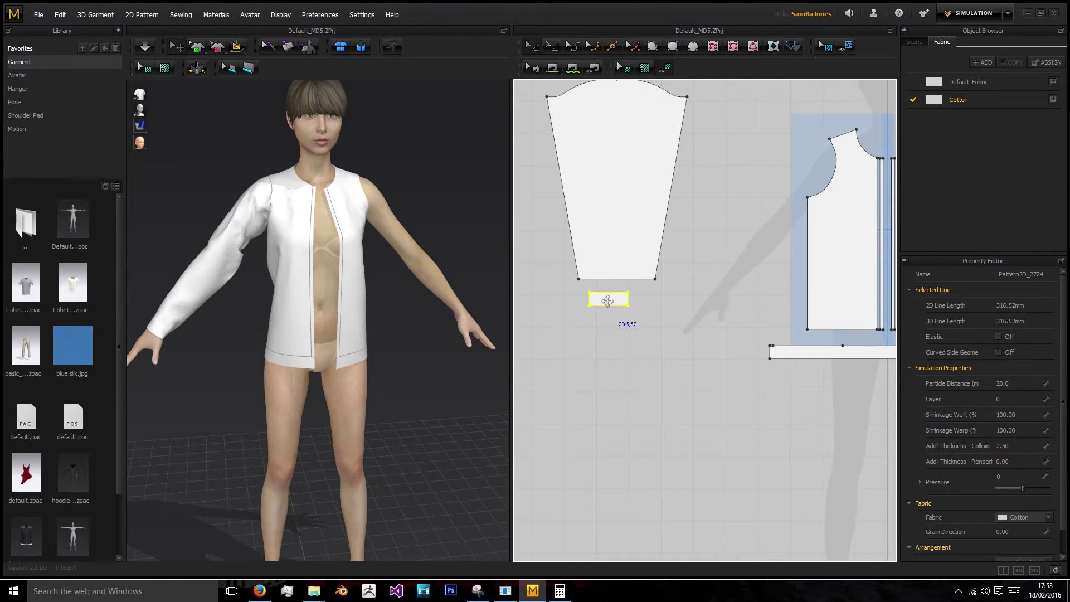
{"action": "left_click", "coordinate": [559, 234]}
{"action": "left_click", "coordinate": [555, 69]}
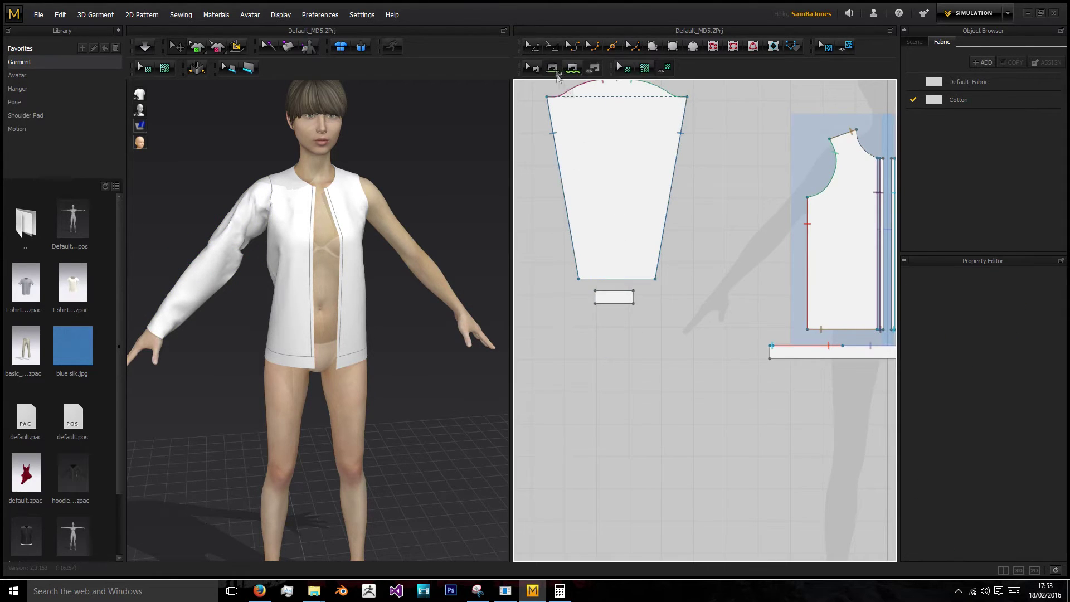
{"action": "left_click", "coordinate": [605, 281]}
- Move the cuff piece in the 3D view so it sits beside the avatar's wrist
{"action": "right_click_drag", "start_coordinate": [313, 276], "coordinate": [335, 290]}
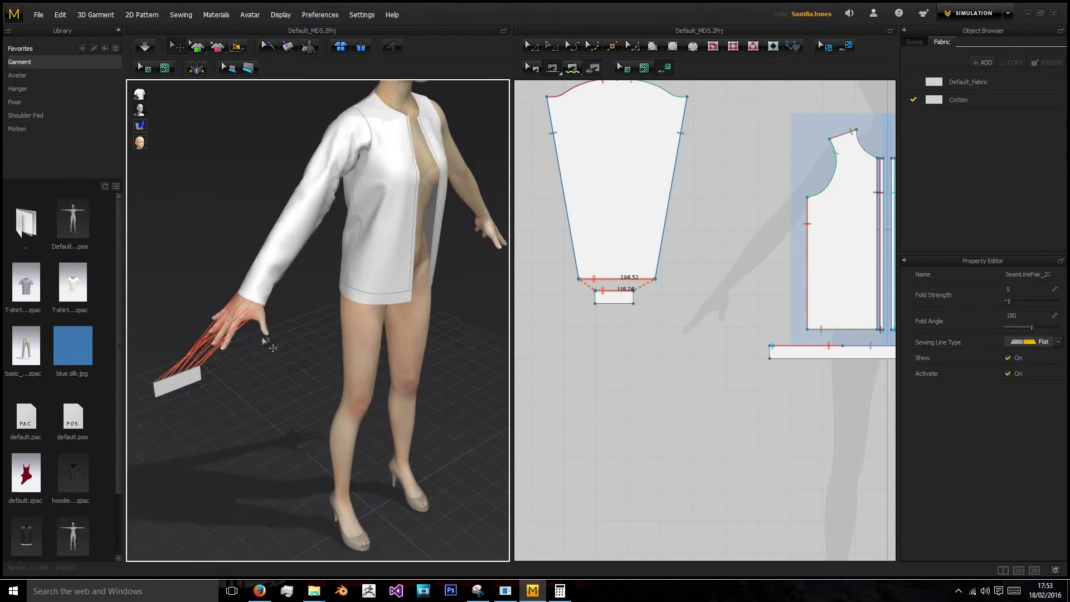
{"action": "middle_click_drag", "start_coordinate": [266, 340], "coordinate": [356, 284]}
{"action": "right_click_drag", "start_coordinate": [357, 284], "coordinate": [358, 325]}
{"action": "left_click", "coordinate": [295, 310]}
{"action": "left_click_drag", "start_coordinate": [338, 324], "coordinate": [267, 370]}
{"action": "right_click_drag", "start_coordinate": [267, 370], "coordinate": [406, 320]}
{"action": "middle_click_drag", "start_coordinate": [407, 320], "coordinate": [299, 316]}
{"action": "left_click_drag", "start_coordinate": [443, 335], "coordinate": [394, 303]}
{"action": "right_click_drag", "start_coordinate": [394, 304], "coordinate": [294, 287]}
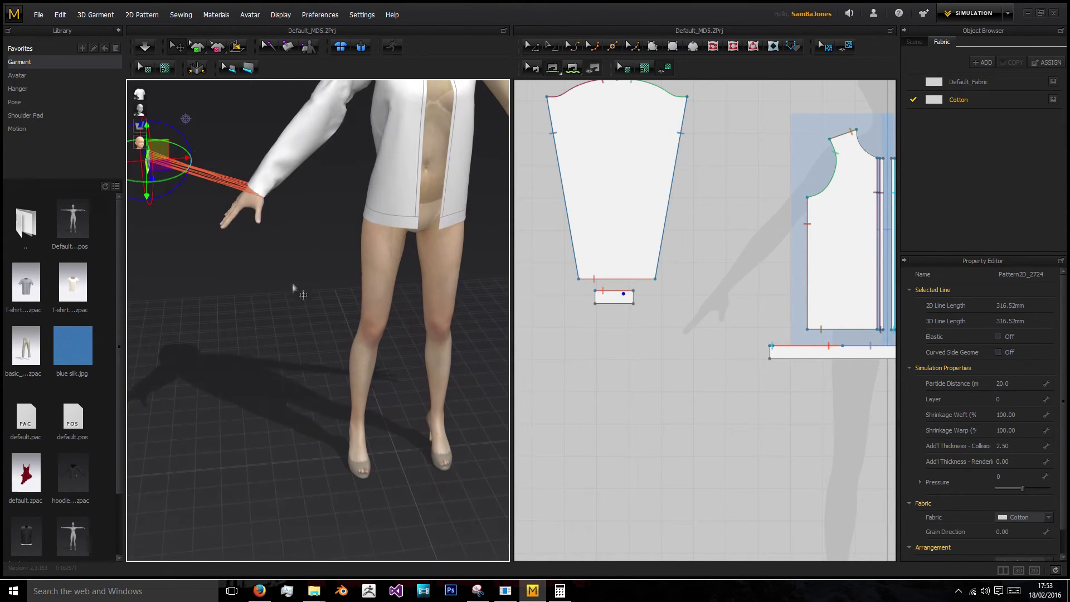
{"action": "left_click_drag", "start_coordinate": [175, 160], "coordinate": [217, 137]}
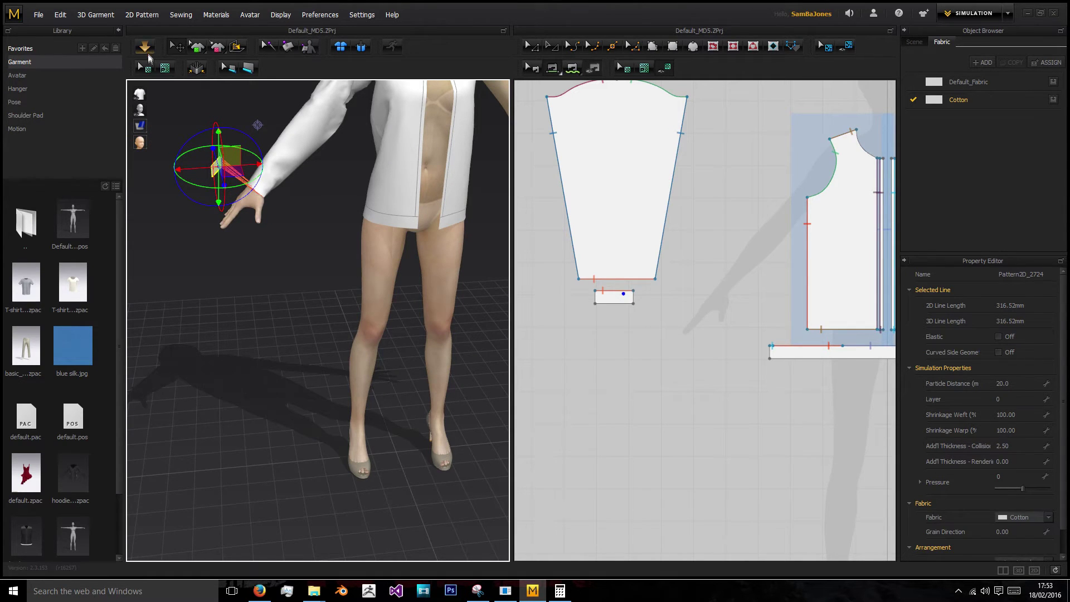
- Run the simulation to draw the cuff onto the end of the sleeve
{"action": "left_click", "coordinate": [149, 54]}
{"action": "left_click", "coordinate": [286, 136]}
{"action": "left_click", "coordinate": [262, 183]}
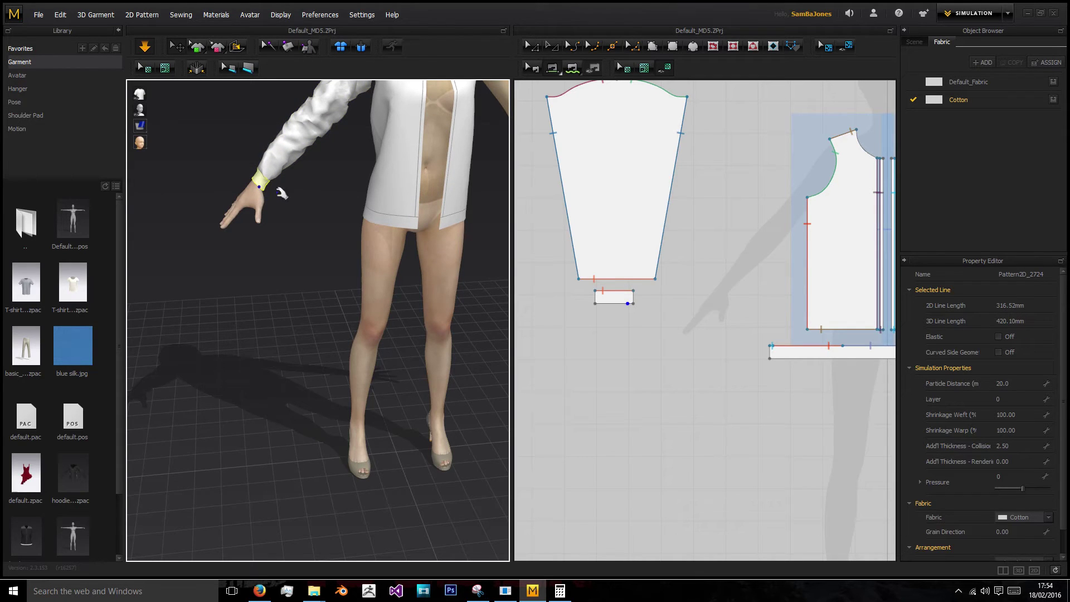
- Sew the cuff's two 40 mm end edges together and simulate to close it around the wrist
{"action": "left_click", "coordinate": [595, 301]}
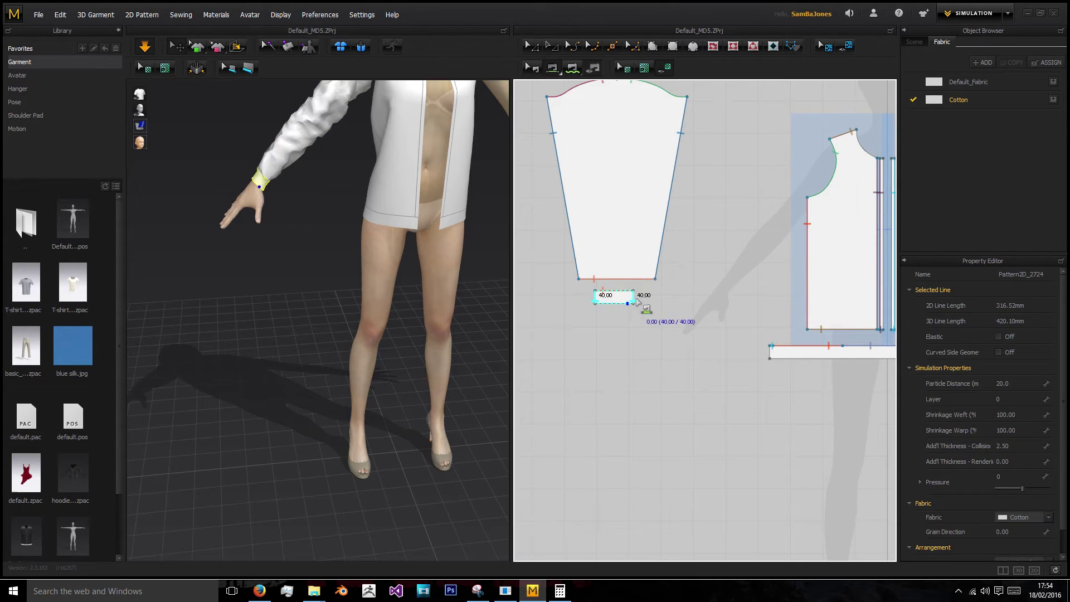
{"action": "left_click", "coordinate": [641, 277]}
{"action": "left_click", "coordinate": [149, 49]}
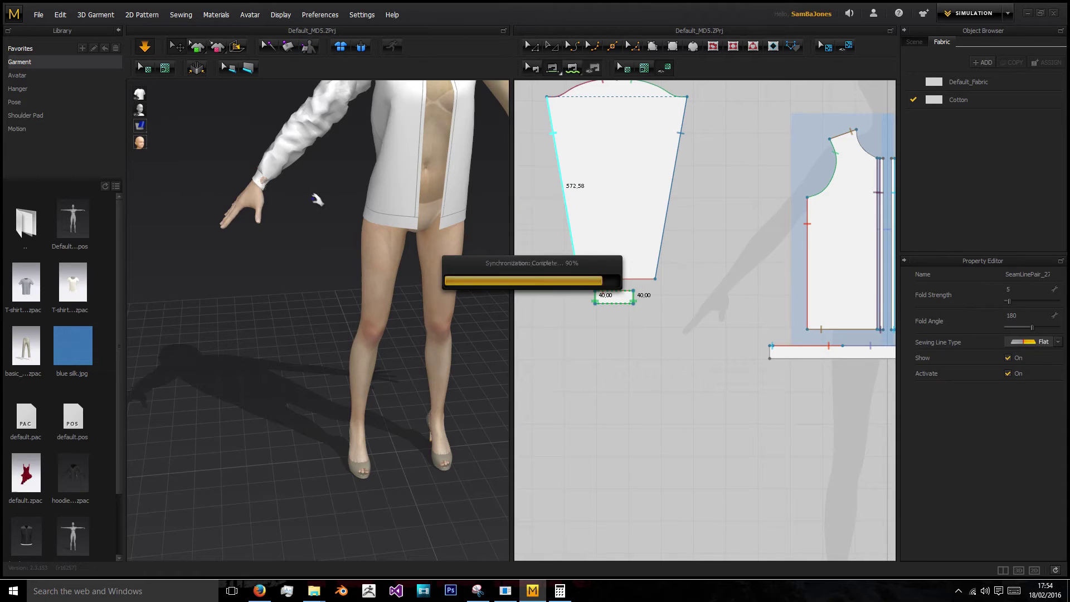
{"action": "left_click", "coordinate": [362, 162]}
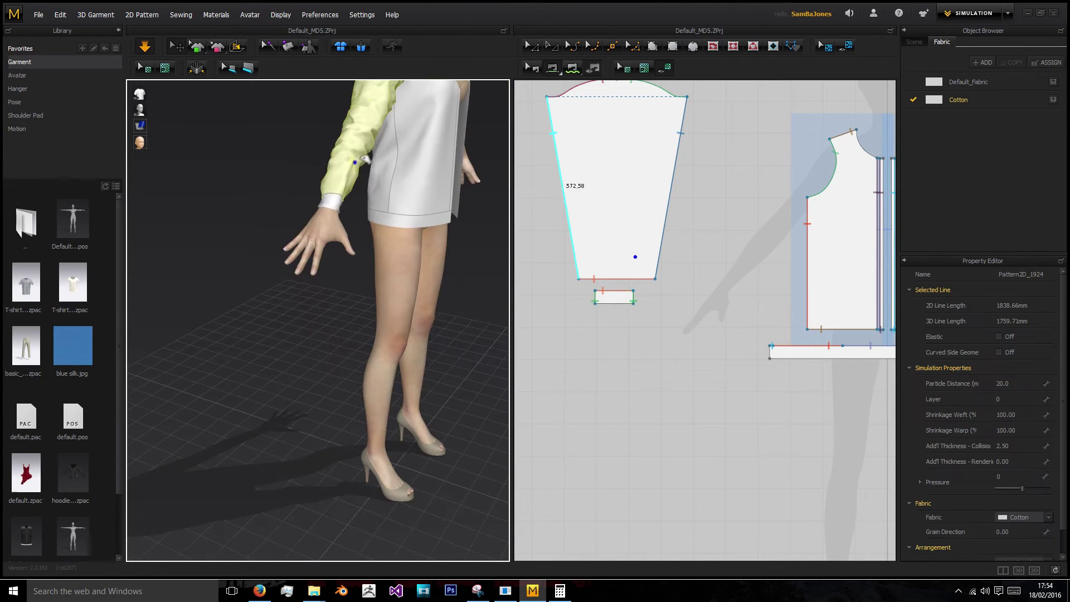
- Pull on the cuffed sleeve and the vest's front panel during the simulation to settle the fabric
{"action": "left_click", "coordinate": [313, 189]}
{"action": "right_click_drag", "start_coordinate": [313, 189], "coordinate": [329, 161]}
{"action": "left_click", "coordinate": [351, 137]}
{"action": "left_click", "coordinate": [361, 234]}
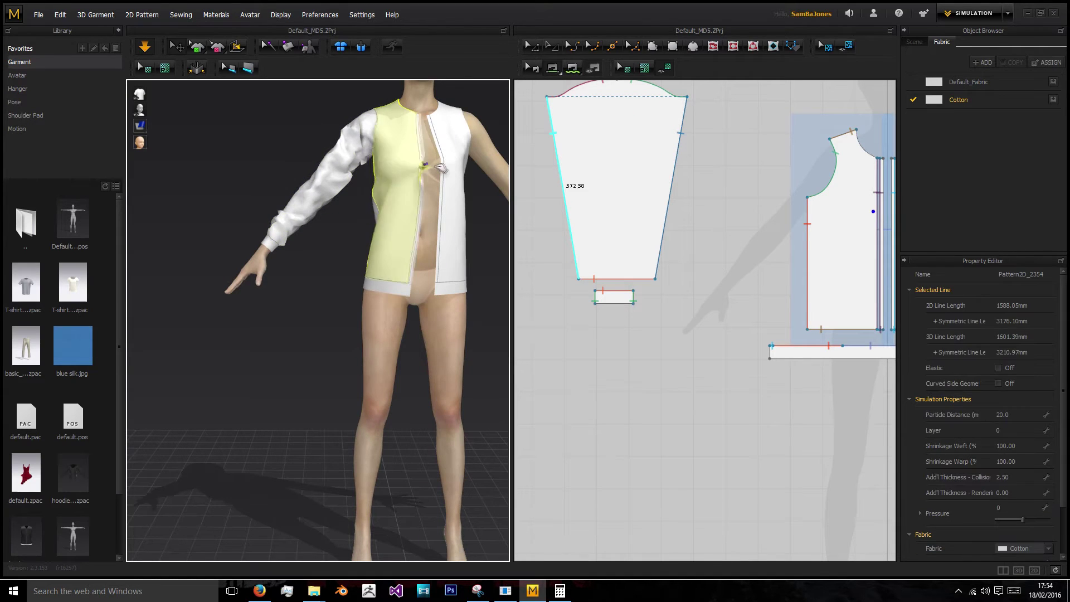
{"action": "right_click_drag", "start_coordinate": [341, 256], "coordinate": [486, 243]}
{"action": "middle_click_drag", "start_coordinate": [486, 243], "coordinate": [353, 251]}
{"action": "scroll", "coordinate": [358, 244], "scroll_direction": "up", "scroll_amount": 6}
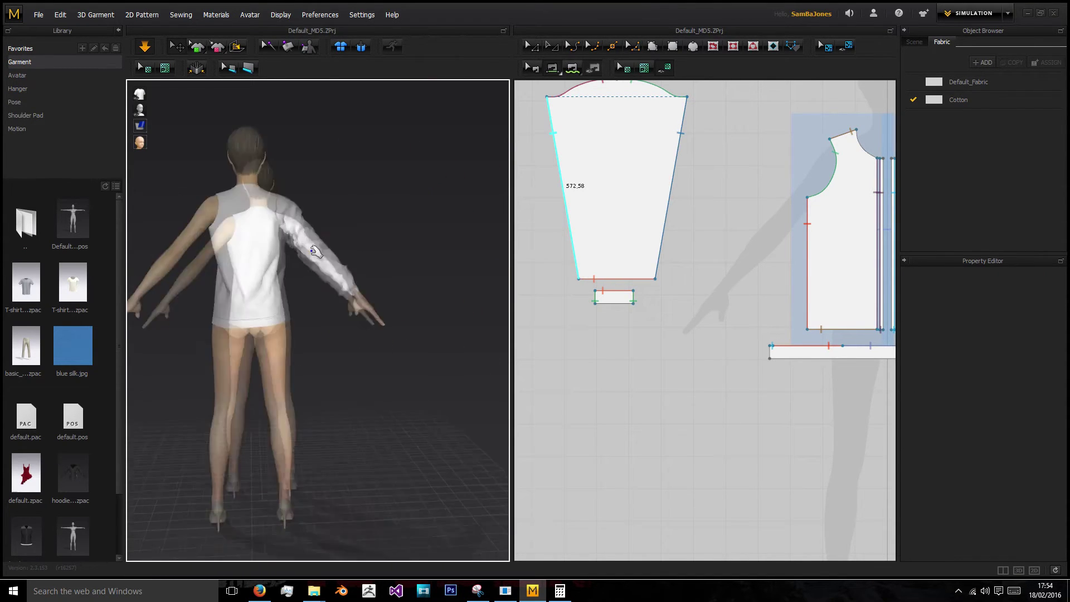
- Tug the jacket's back and sleeve from behind and from the side to even out the folds
{"action": "left_click_drag", "start_coordinate": [312, 194], "coordinate": [333, 195]}
{"action": "left_click_drag", "start_coordinate": [291, 163], "coordinate": [312, 159]}
{"action": "right_click_drag", "start_coordinate": [357, 190], "coordinate": [282, 239]}
{"action": "left_click", "coordinate": [203, 290]}
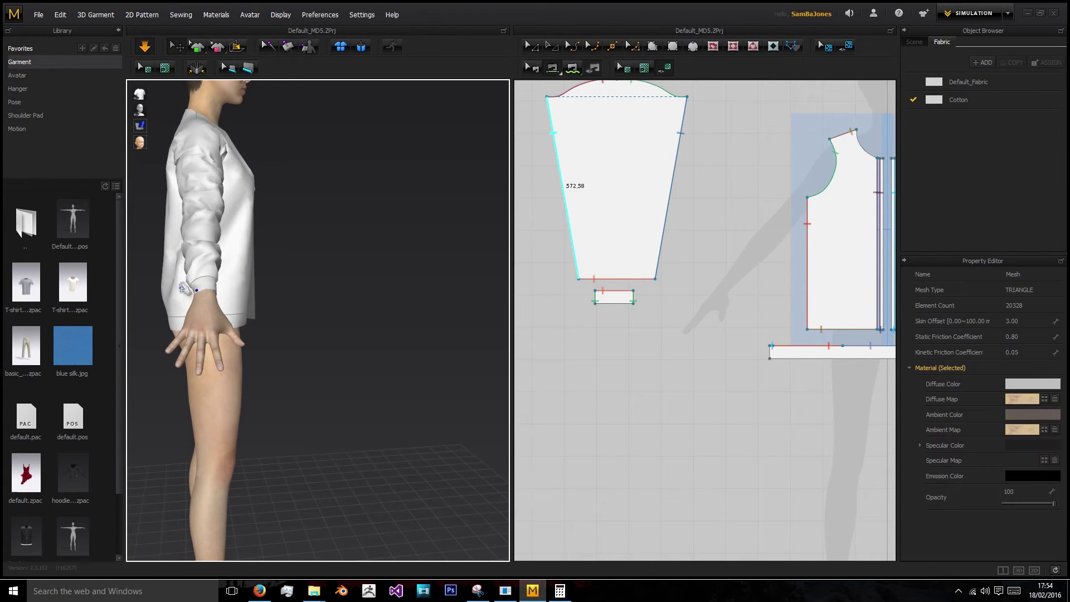
{"action": "left_click", "coordinate": [389, 274]}
{"action": "right_click_drag", "start_coordinate": [389, 275], "coordinate": [192, 276]}
{"action": "left_click", "coordinate": [194, 234]}
{"action": "left_click_drag", "start_coordinate": [175, 236], "coordinate": [205, 234]}
- Adjust the drape of the front around the underarm by pulling the fabric during the simulation
{"action": "left_click", "coordinate": [323, 214]}
{"action": "right_click_drag", "start_coordinate": [324, 213], "coordinate": [301, 195]}
{"action": "scroll", "coordinate": [304, 158], "scroll_direction": "up", "scroll_amount": 3}
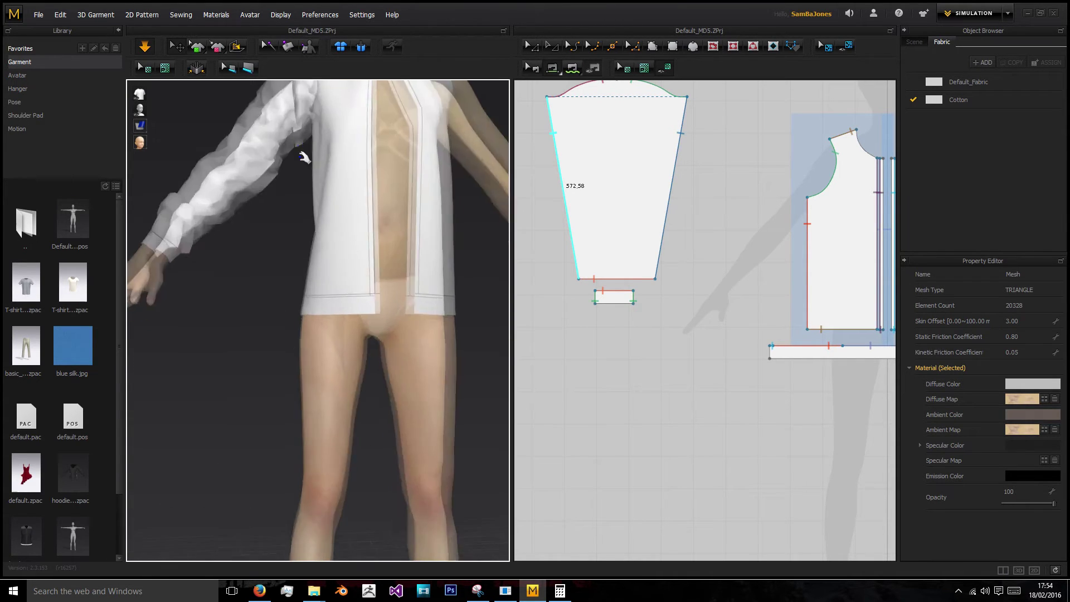
{"action": "middle_click_drag", "start_coordinate": [303, 157], "coordinate": [343, 274]}
{"action": "mouse_move", "coordinate": [365, 250]}
{"action": "right_mouse_down"}
{"action": "mouse_move", "coordinate": [373, 241]}
{"action": "mouse_move", "coordinate": [370, 258]}
{"action": "right_mouse_up"}
{"action": "left_click", "coordinate": [372, 258]}
{"action": "left_click_drag", "start_coordinate": [372, 259], "coordinate": [384, 254]}
{"action": "left_click", "coordinate": [322, 193]}
- Compare the length of the front armhole curve with that of the matching half of the sleeve cap
{"action": "scroll", "coordinate": [641, 202], "scroll_direction": "down", "scroll_amount": 2}
{"action": "middle_click_drag", "start_coordinate": [632, 209], "coordinate": [619, 263]}
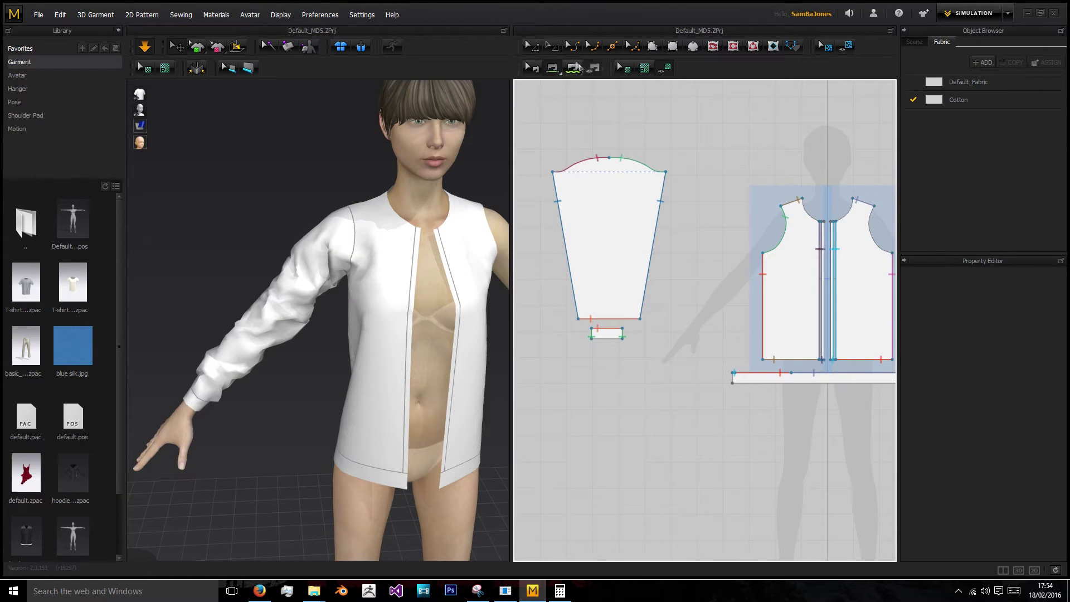
{"action": "left_click", "coordinate": [533, 48]}
{"action": "left_click", "coordinate": [640, 164]}
{"action": "left_click", "coordinate": [784, 235]}
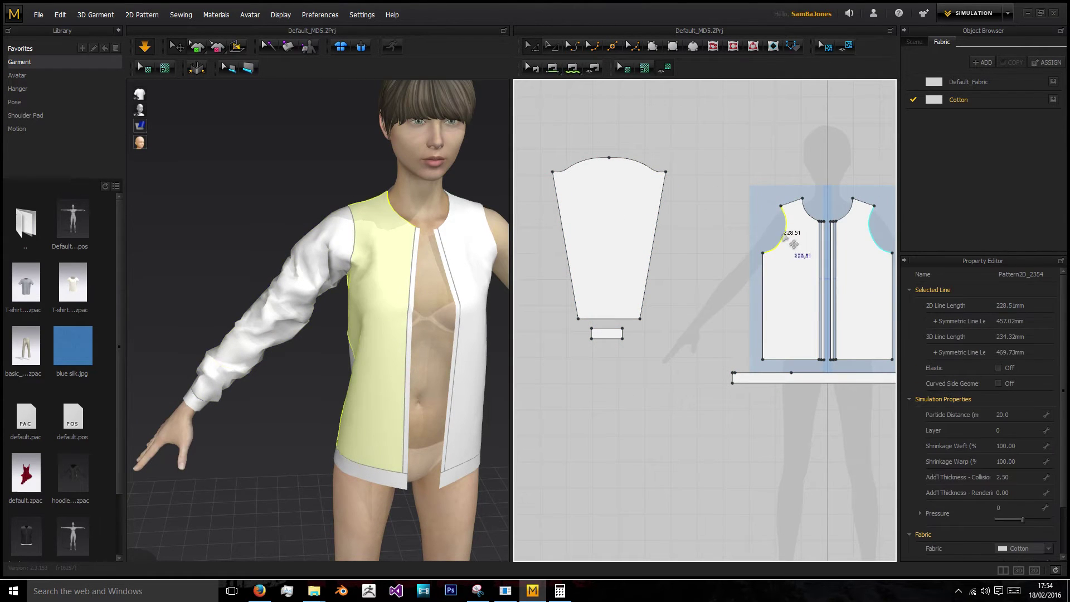
{"action": "left_click", "coordinate": [651, 170]}
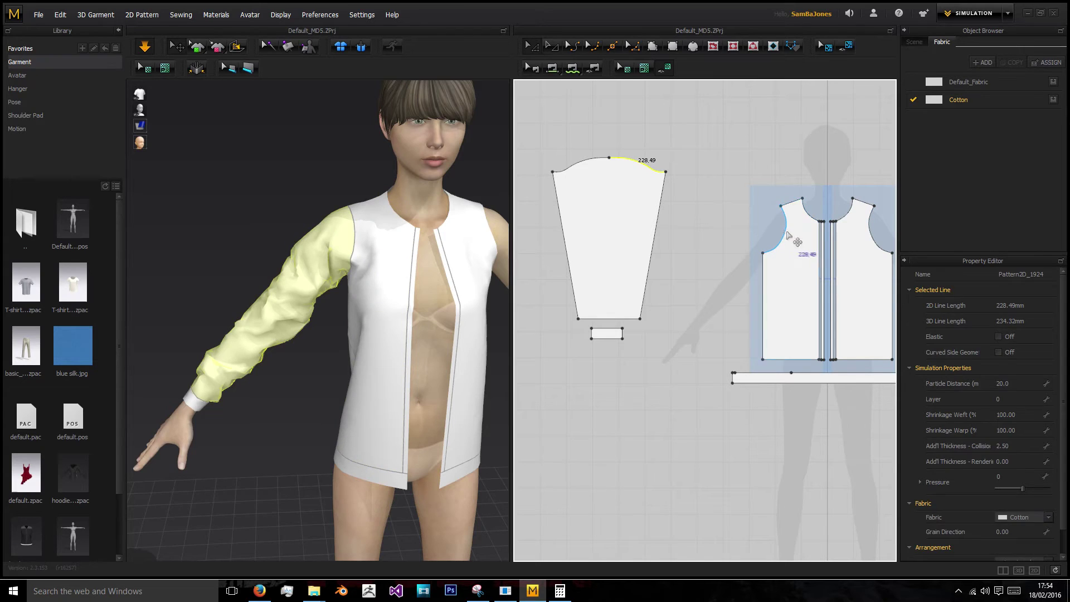
{"action": "left_click", "coordinate": [656, 146]}
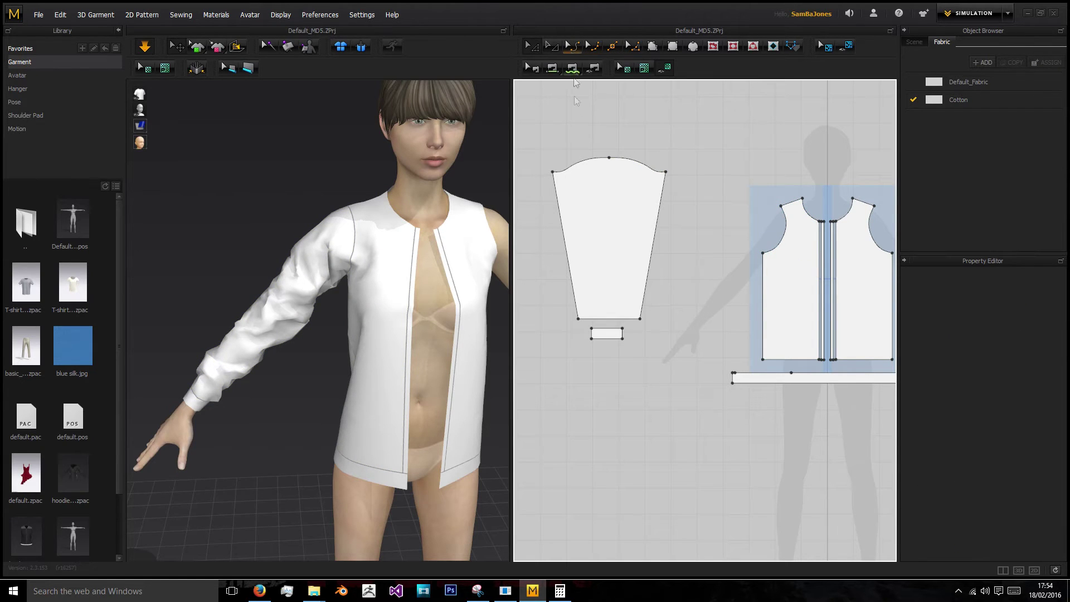
- Shift the outer corners of the sleeve cap slightly, one downward and the other inward, to refine the armhole fit
{"action": "left_click_drag", "start_coordinate": [665, 172], "coordinate": [667, 177]}
{"action": "right_click", "coordinate": [667, 177]}
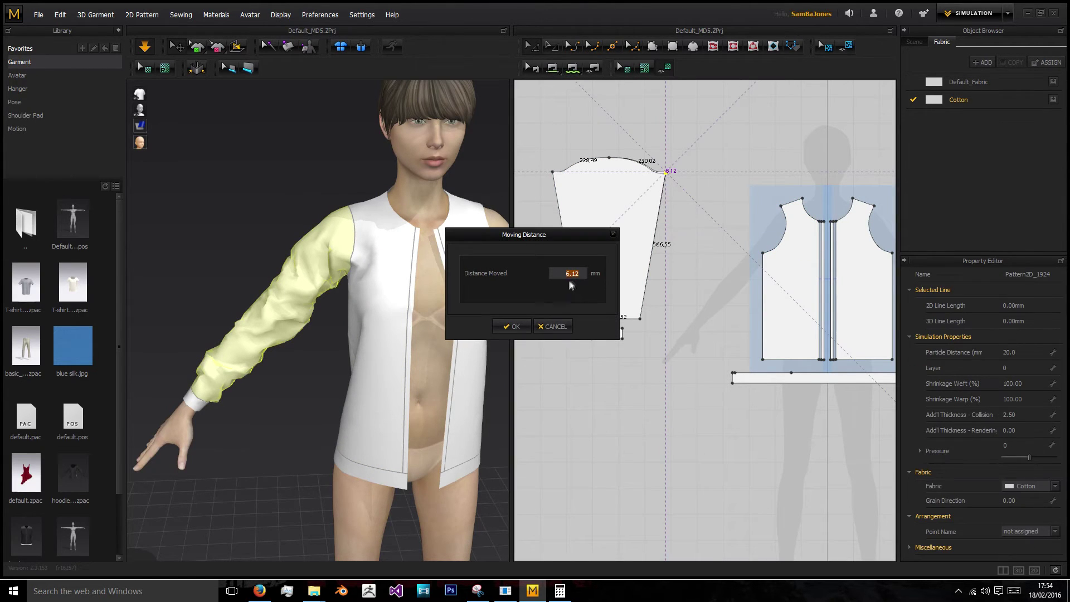
{"action": "left_click", "coordinate": [511, 327]}
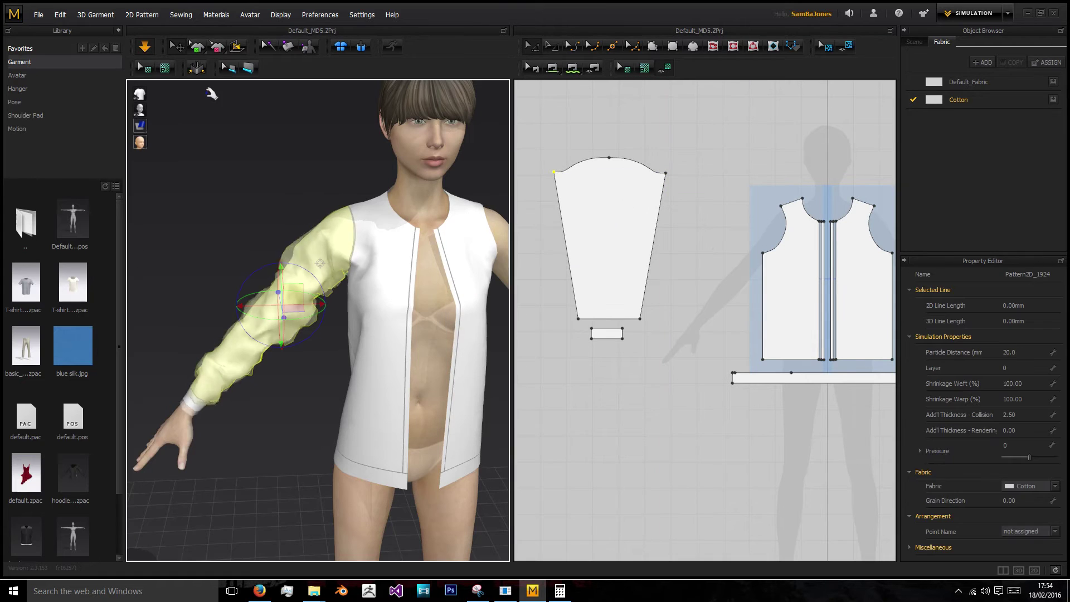
- Pull the front panel near the underarm during the simulation to settle the adjusted armhole
{"action": "right_click_drag", "start_coordinate": [341, 322], "coordinate": [368, 301]}
{"action": "left_click", "coordinate": [356, 278]}
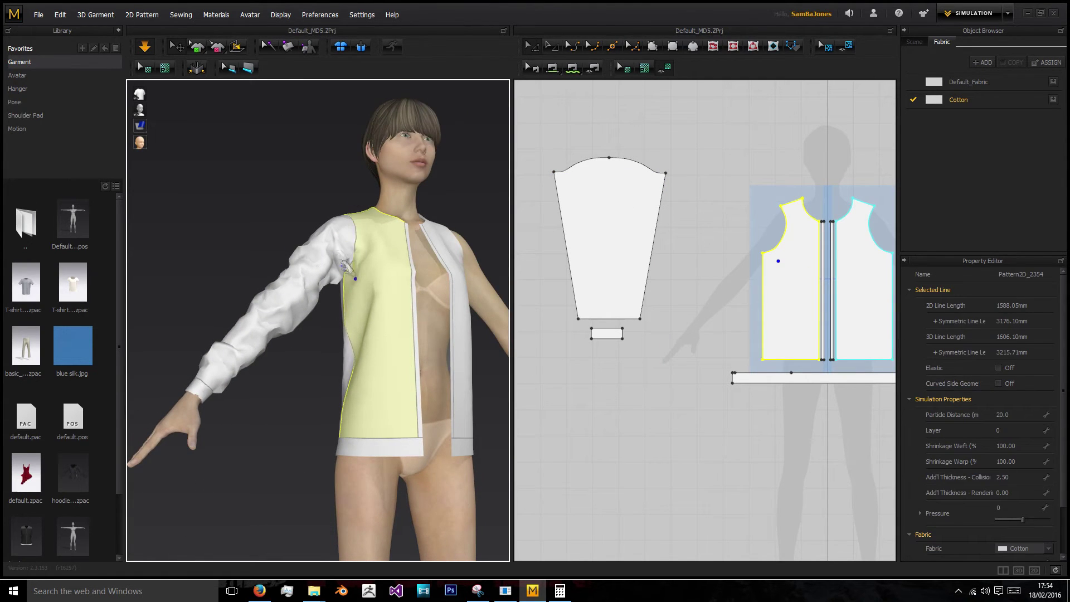
{"action": "right_click_drag", "start_coordinate": [365, 254], "coordinate": [245, 191]}
{"action": "left_click", "coordinate": [244, 189]}
{"action": "right_click_drag", "start_coordinate": [334, 281], "coordinate": [375, 269]}
{"action": "left_click", "coordinate": [375, 269]}
- Pull the simulated sleeve down along the forearm to reduce its bunching
{"action": "left_click", "coordinate": [228, 227]}
{"action": "mouse_move", "coordinate": [224, 229]}
{"action": "right_mouse_down"}
{"action": "mouse_move", "coordinate": [375, 221]}
{"action": "mouse_move", "coordinate": [210, 219]}
{"action": "right_mouse_up"}
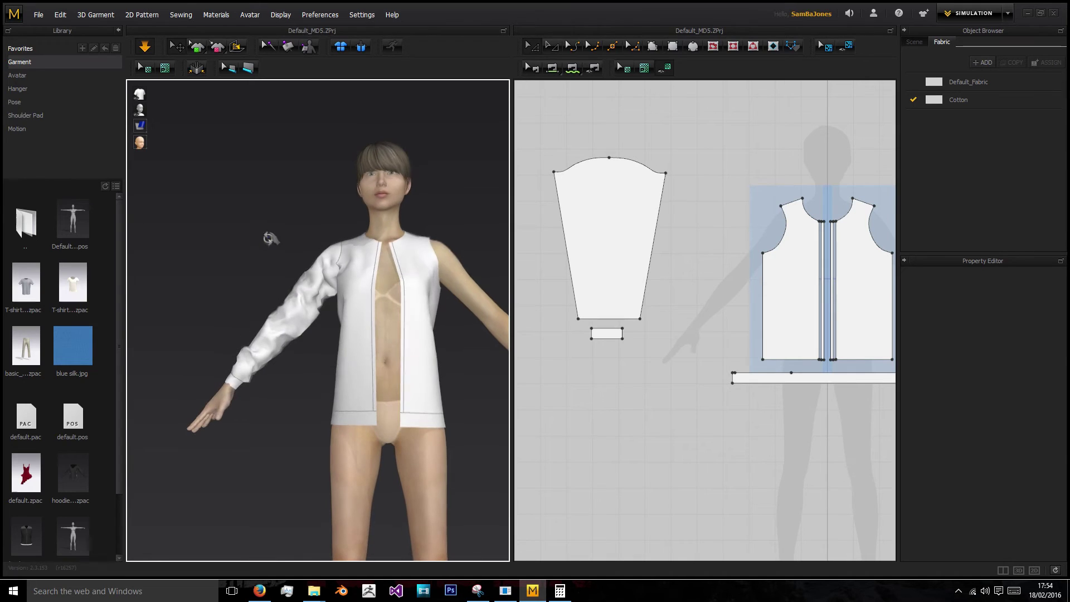
{"action": "left_click", "coordinate": [269, 348]}
{"action": "left_click_drag", "start_coordinate": [269, 336], "coordinate": [247, 364]}
{"action": "left_click_drag", "start_coordinate": [287, 304], "coordinate": [246, 360]}
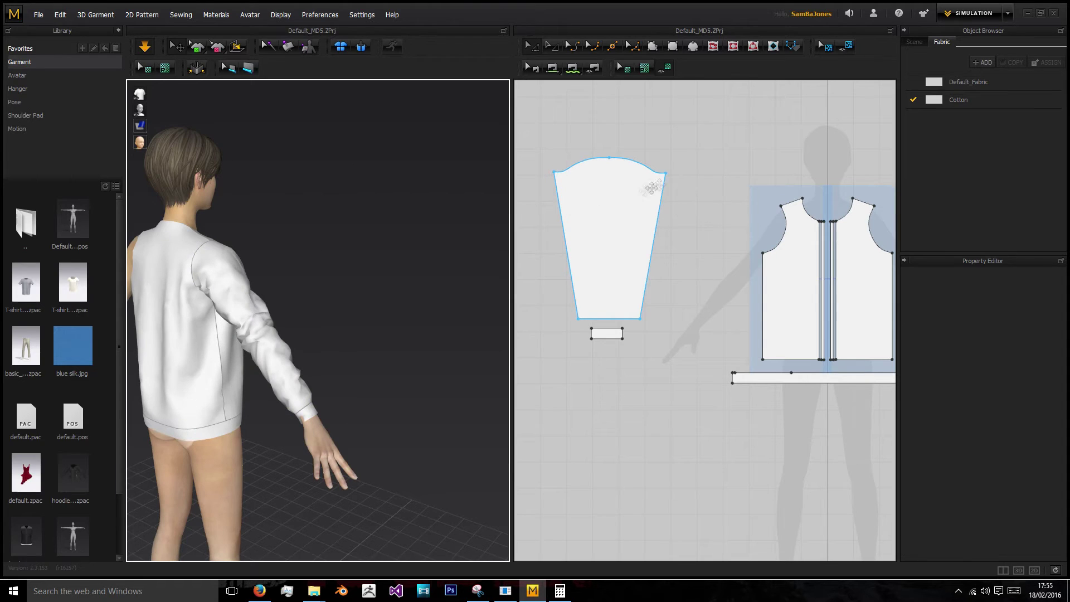
- Move both outer corners of the sleeve cap inward, the first by 20.27 mm, and simulate the narrowed sleeve
{"action": "left_click_drag", "start_coordinate": [666, 173], "coordinate": [661, 173]}
{"action": "right_click", "coordinate": [661, 173]}
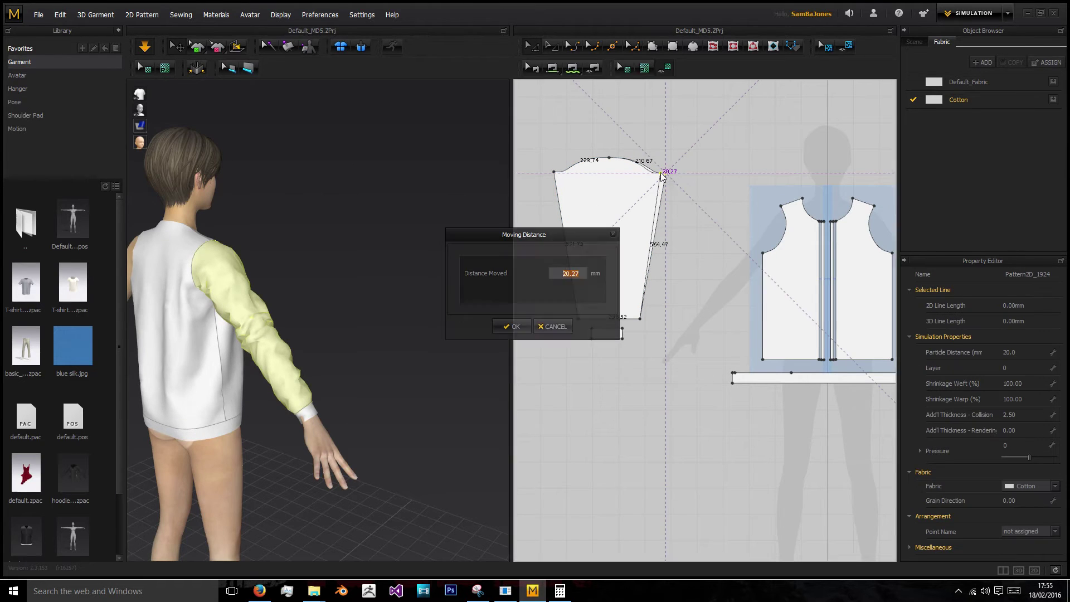
{"action": "left_click", "coordinate": [514, 326]}
{"action": "left_click", "coordinate": [559, 173]}
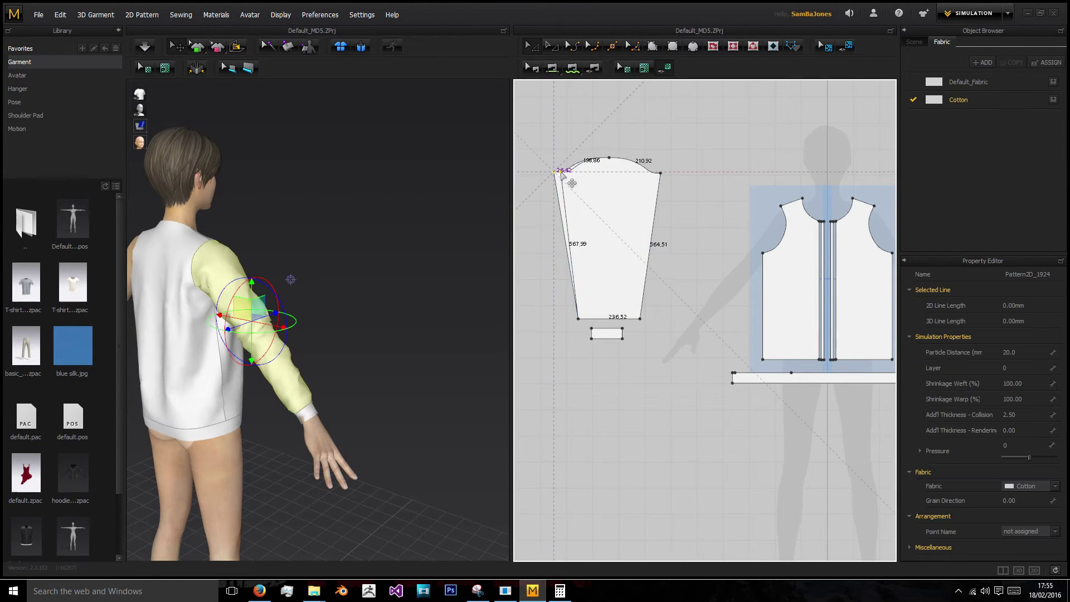
{"action": "right_click", "coordinate": [561, 175]}
{"action": "left_click", "coordinate": [514, 326]}
{"action": "key", "text": "space"}
{"action": "right_click_drag", "start_coordinate": [312, 195], "coordinate": [248, 271]}
- Compare the length of the front half of the sleeve cap with that of the front armhole curve
{"action": "left_click", "coordinate": [659, 171]}
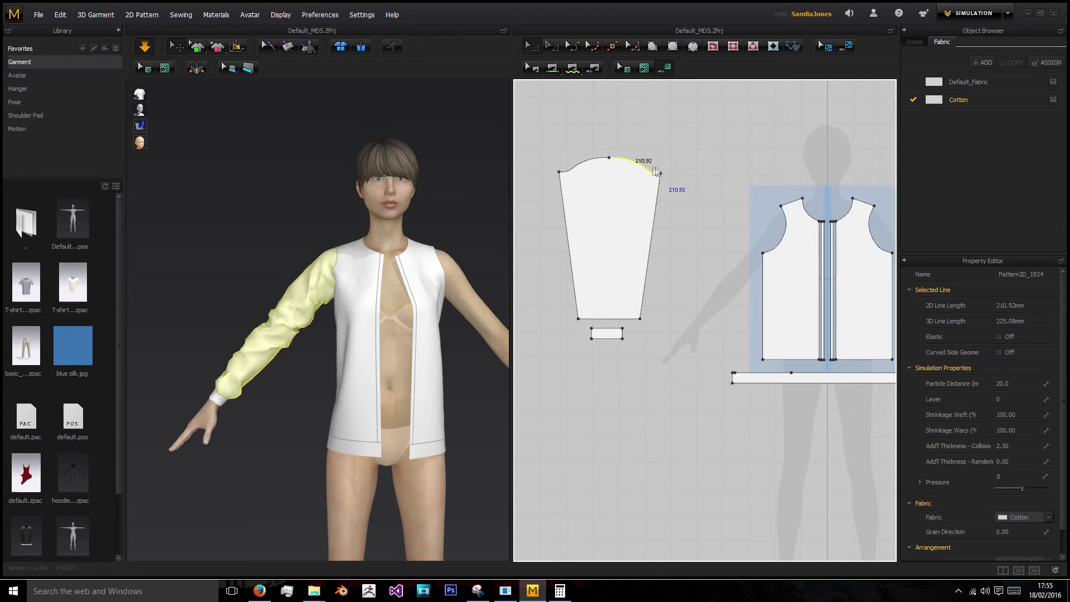
{"action": "left_click", "coordinate": [786, 214]}
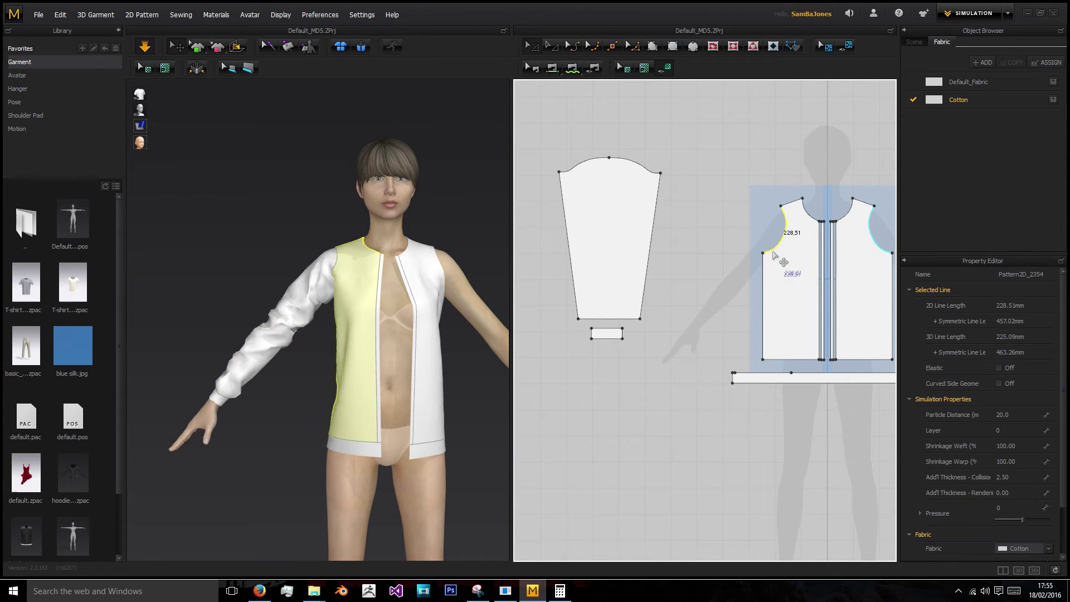
{"action": "left_click", "coordinate": [654, 170]}
{"action": "left_click", "coordinate": [641, 165]}
{"action": "left_click", "coordinate": [538, 184]}
{"action": "right_click_drag", "start_coordinate": [360, 240], "coordinate": [358, 274]}
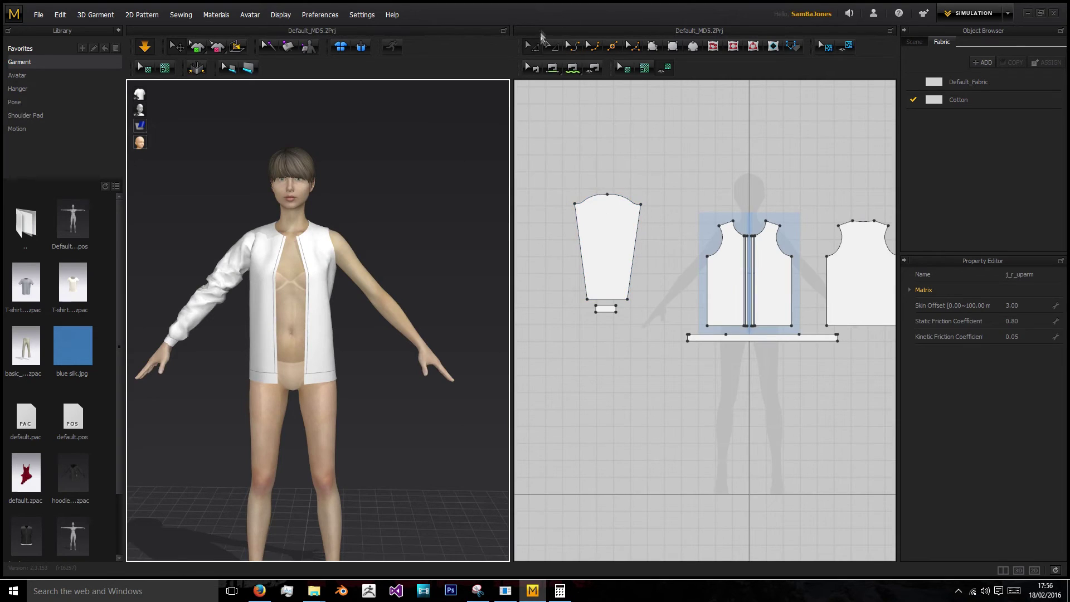
- Move the back panel farther from the front panels and reposition the sleeve with its cuff beside the avatar silhouette
{"action": "scroll", "coordinate": [725, 267], "scroll_direction": "down", "scroll_amount": 3}
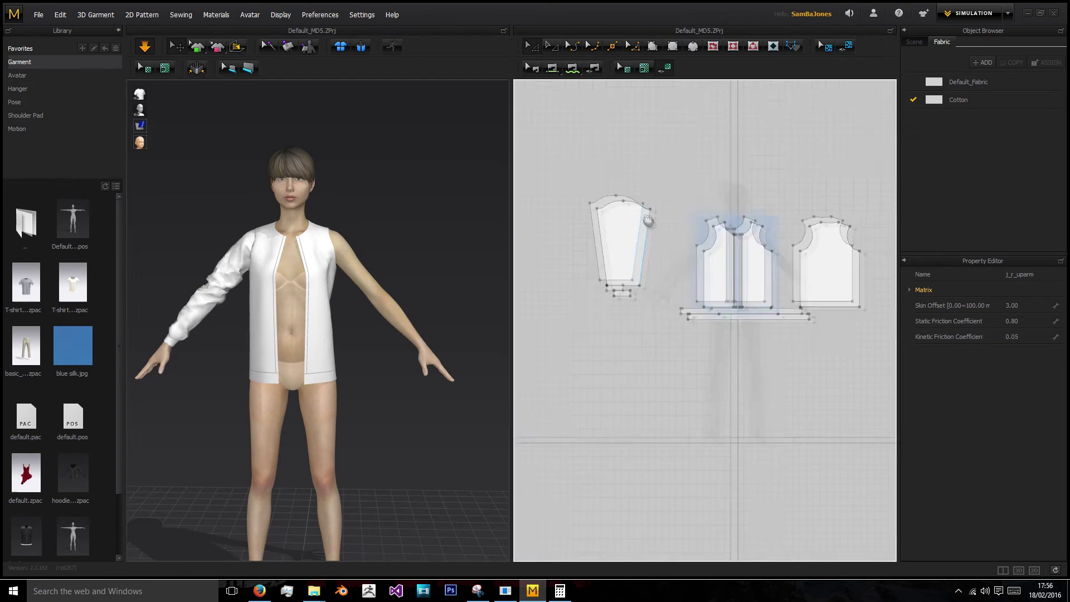
{"action": "middle_click_drag", "start_coordinate": [788, 278], "coordinate": [709, 274]}
{"action": "left_click_drag", "start_coordinate": [717, 265], "coordinate": [774, 263]}
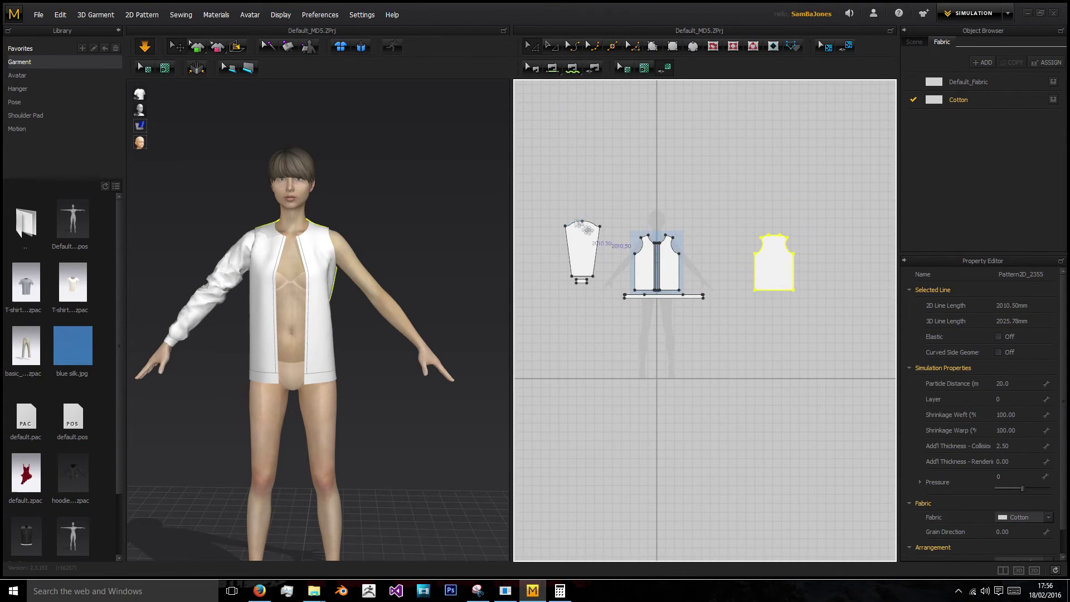
{"action": "middle_click_drag", "start_coordinate": [625, 250], "coordinate": [690, 240]}
{"action": "left_click_drag", "start_coordinate": [585, 174], "coordinate": [674, 280]}
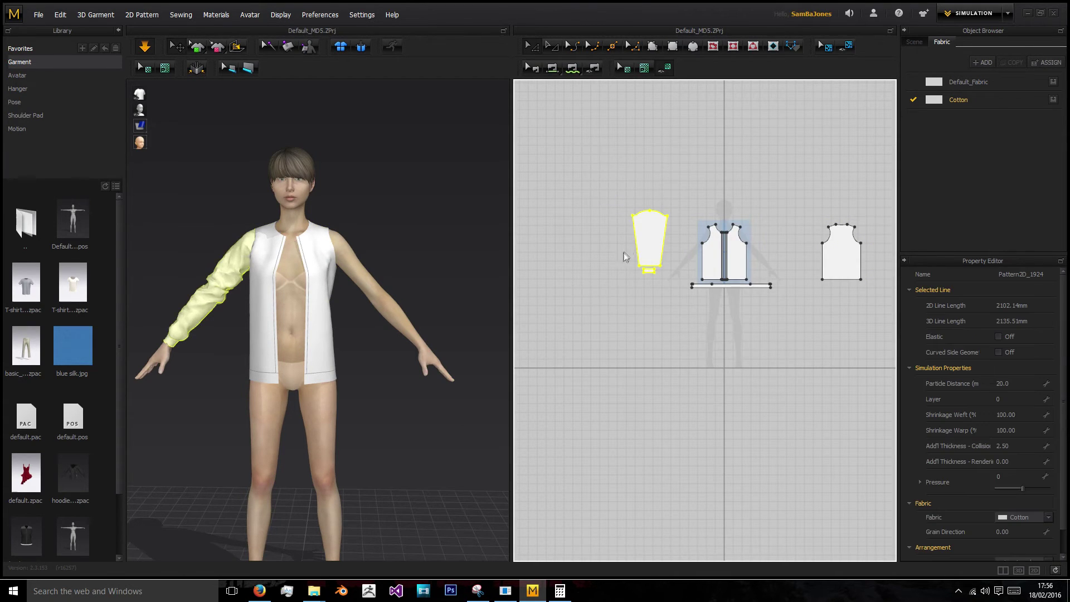
{"action": "scroll", "coordinate": [636, 271], "scroll_direction": "up", "scroll_amount": 2}
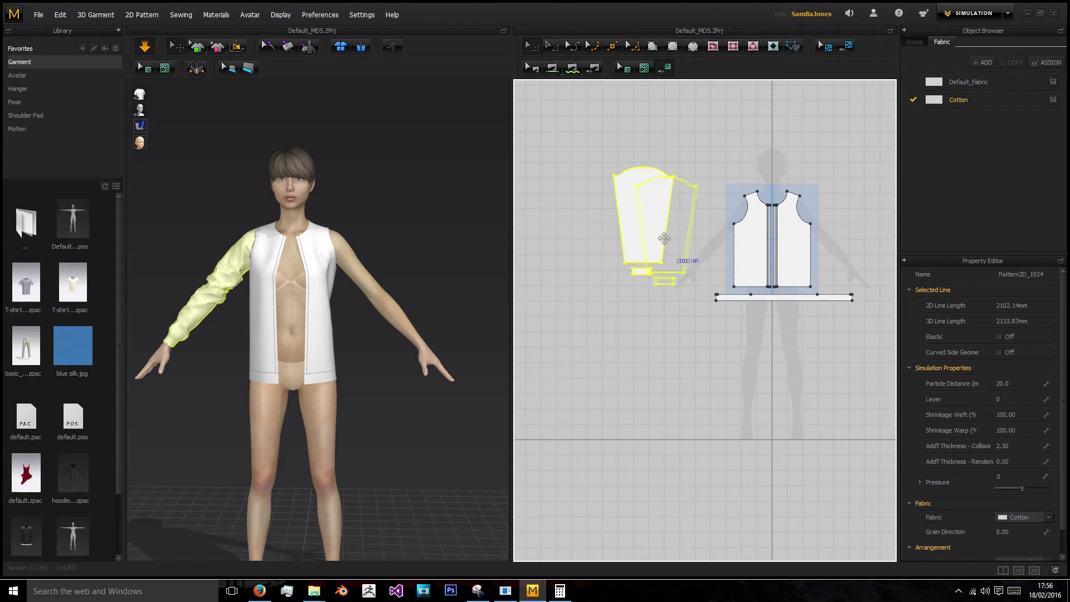
{"action": "left_click_drag", "start_coordinate": [666, 238], "coordinate": [662, 239]}
- Try a plain pasted copy of the sleeve and cuff between the front and back panels, and delete it
{"action": "key", "text": "ctrl+c"}
{"action": "key", "text": "ctrl+v"}
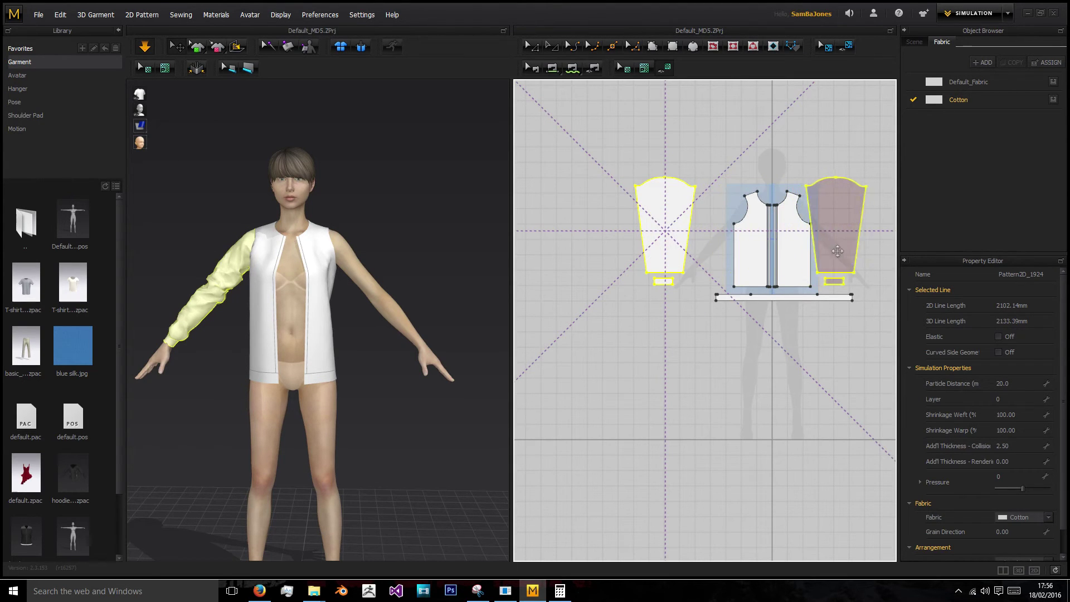
{"action": "left_click", "coordinate": [837, 250]}
{"action": "middle_click_drag", "start_coordinate": [837, 251], "coordinate": [620, 249]}
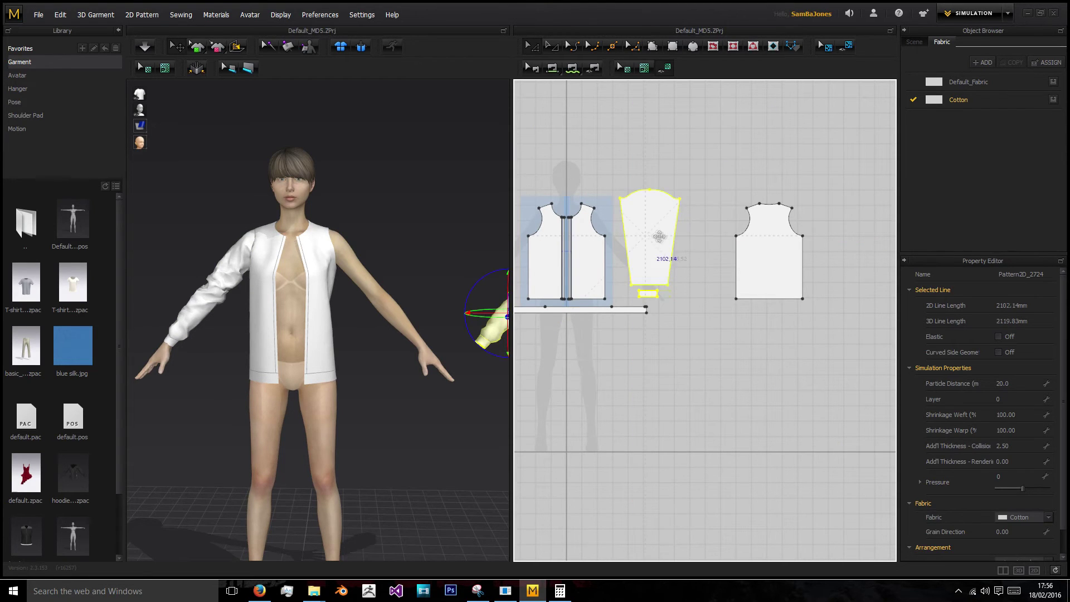
{"action": "left_click", "coordinate": [658, 227]}
{"action": "left_click", "coordinate": [654, 295], "text": "shift"}
{"action": "key", "text": "Delete"}
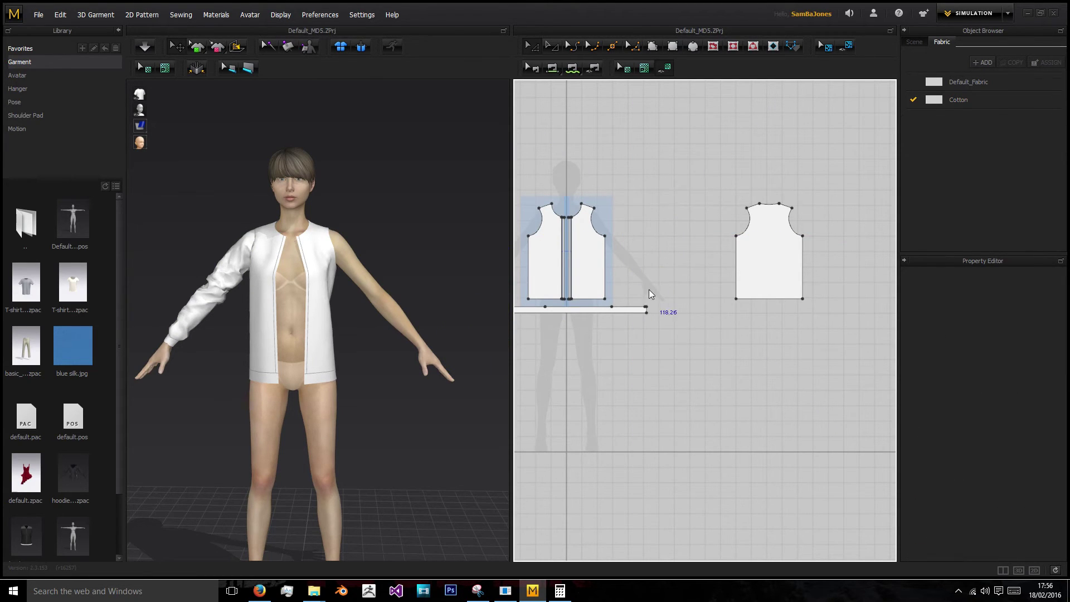
- Create a linked symmetric copy of the sleeve and cuff between the front and back panels
{"action": "right_click", "coordinate": [633, 242]}
{"action": "middle_click_drag", "start_coordinate": [602, 213], "coordinate": [701, 201]}
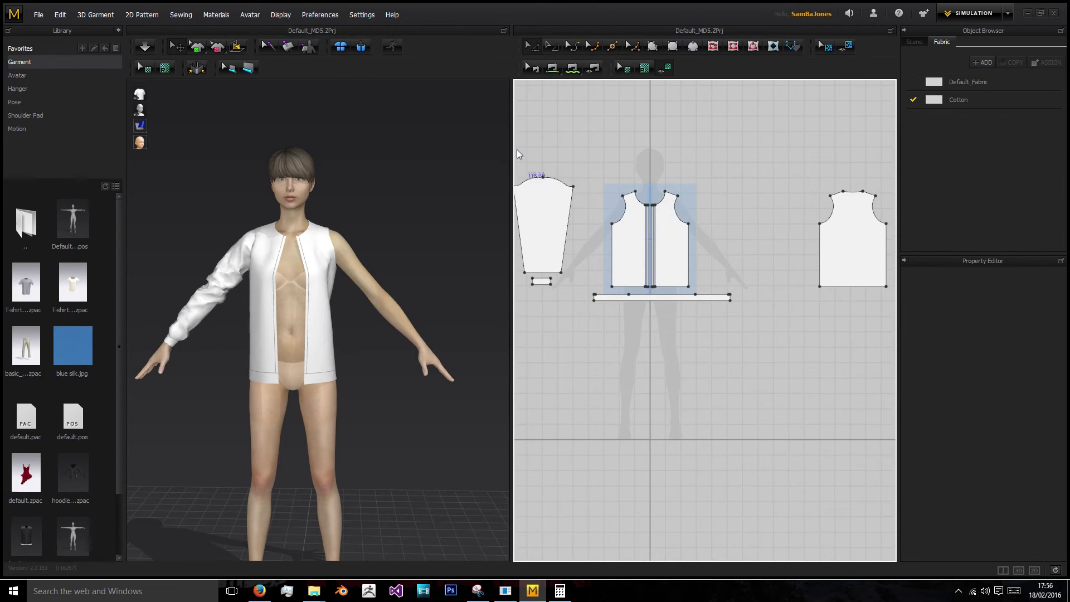
{"action": "middle_click_drag", "start_coordinate": [578, 167], "coordinate": [621, 162]}
{"action": "left_click_drag", "start_coordinate": [614, 313], "coordinate": [615, 313]}
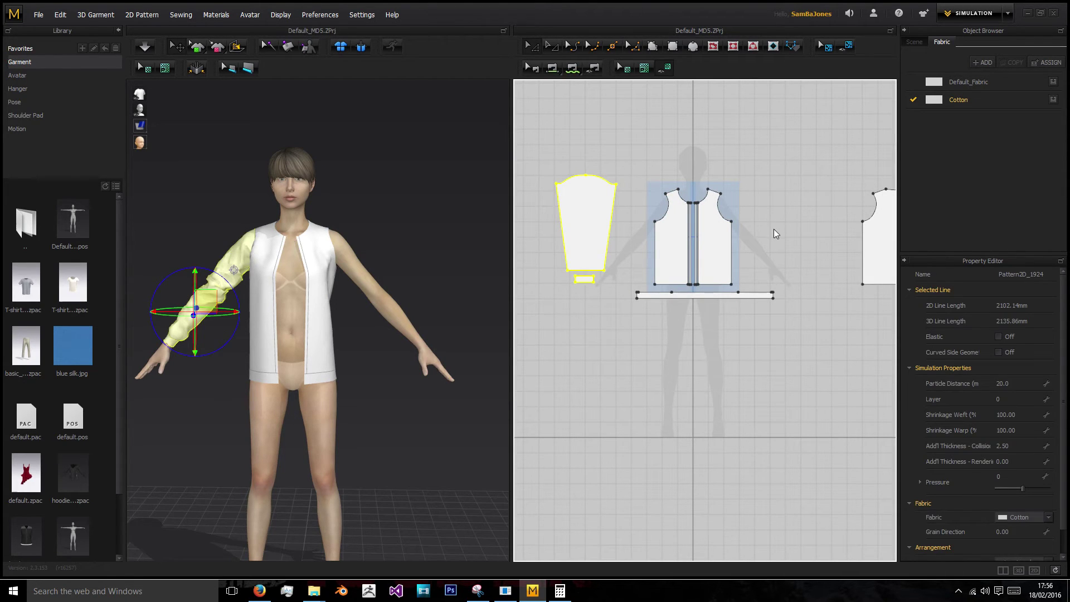
{"action": "right_click", "coordinate": [774, 230]}
{"action": "left_click", "coordinate": [776, 239]}
{"action": "left_click", "coordinate": [786, 232]}
- Sew the two halves of the mirrored sleeve's cap to the matching front and back armholes with free sewing
{"action": "scroll", "coordinate": [727, 190], "scroll_direction": "up", "scroll_amount": 3}
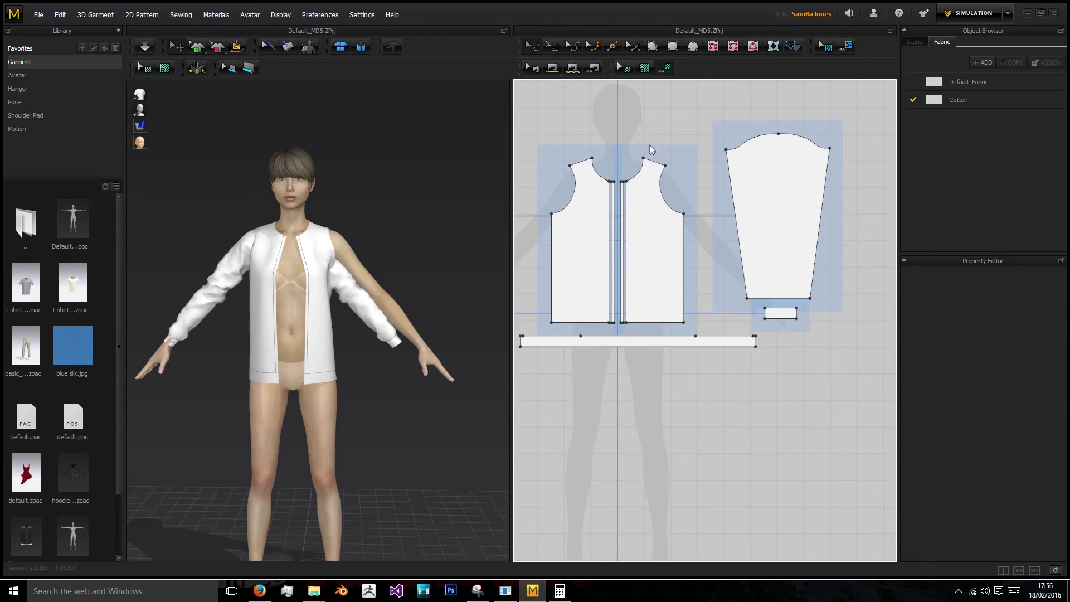
{"action": "left_click", "coordinate": [572, 68]}
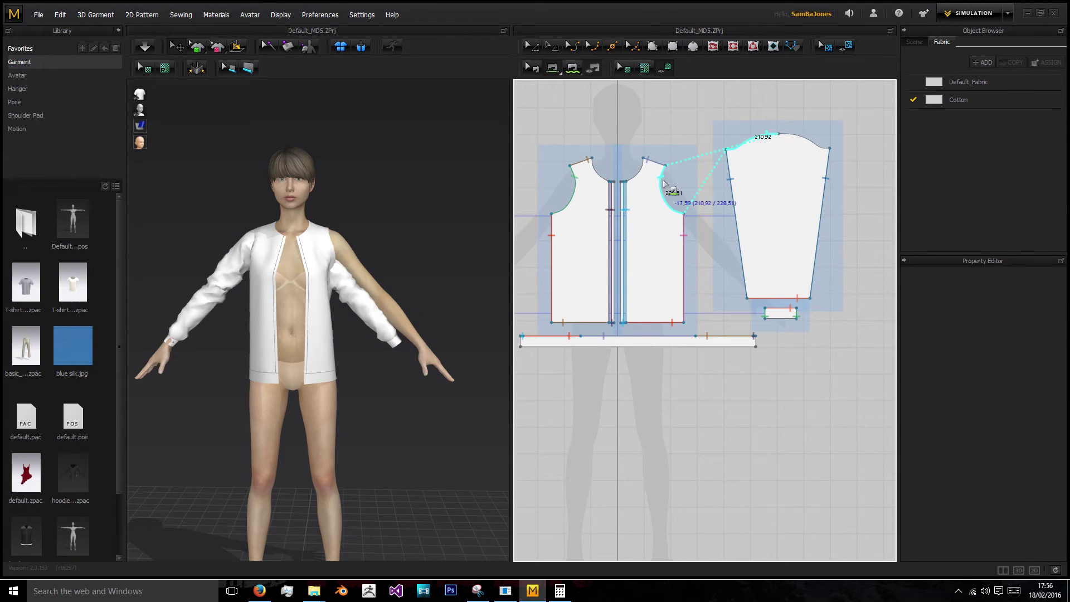
{"action": "left_click", "coordinate": [767, 185]}
{"action": "middle_click_drag", "start_coordinate": [765, 184], "coordinate": [660, 182]}
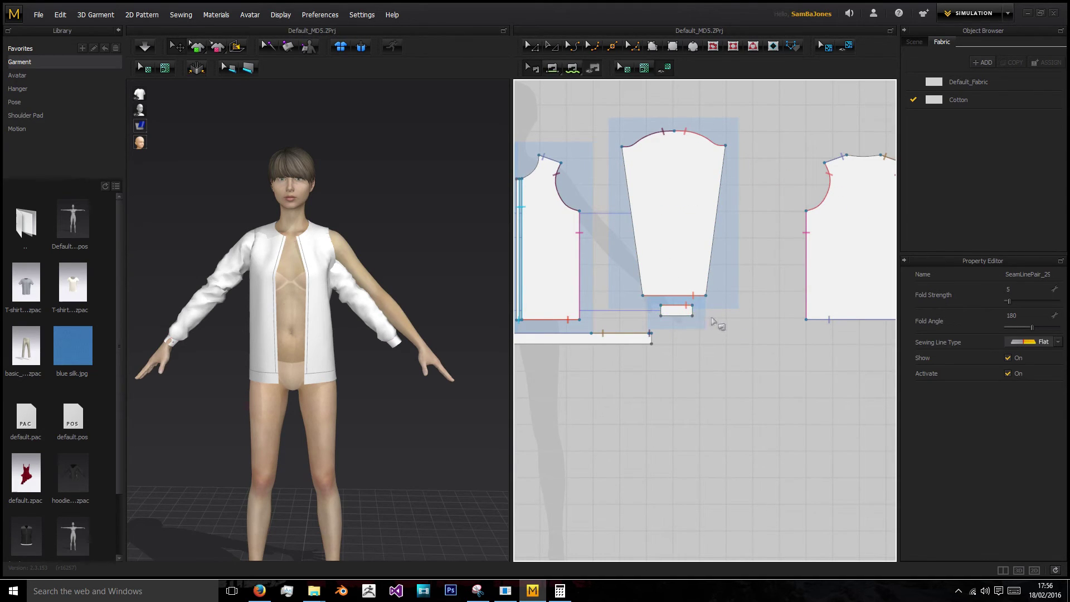
- Reset the 3D arrangement of the selected mirrored sleeve and cuff
{"action": "right_click_drag", "start_coordinate": [293, 96], "coordinate": [131, 97]}
{"action": "left_click", "coordinate": [349, 298]}
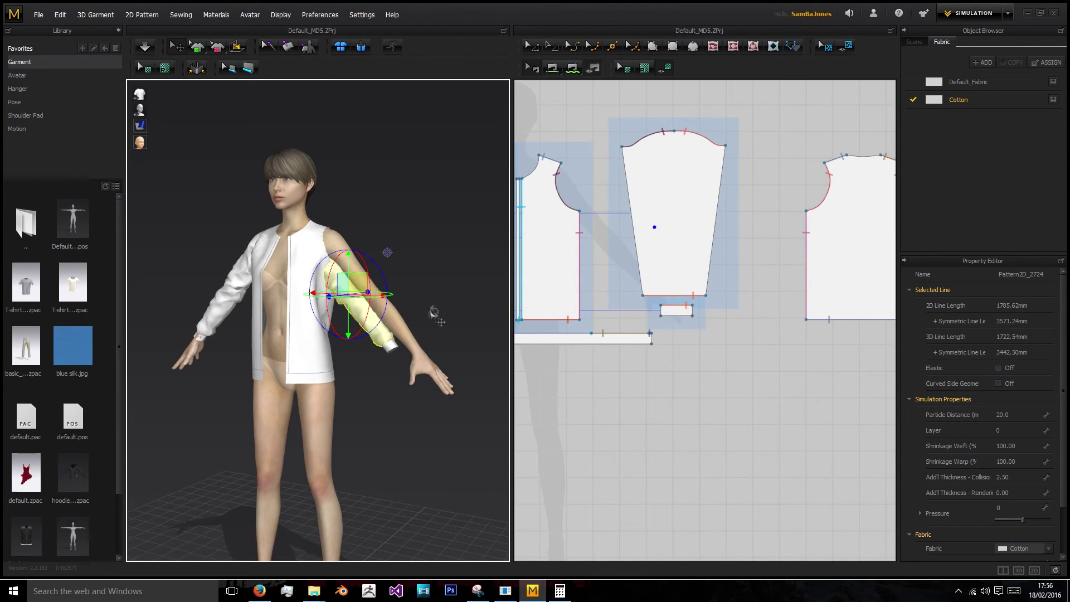
{"action": "right_click_drag", "start_coordinate": [432, 317], "coordinate": [410, 348]}
{"action": "right_click", "coordinate": [410, 351]}
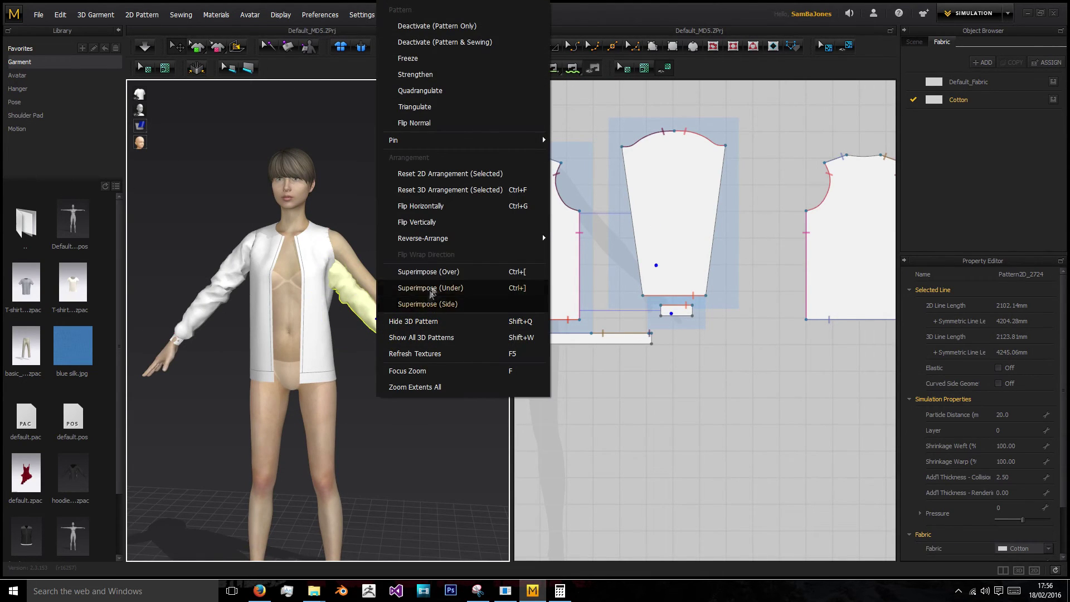
{"action": "left_click", "coordinate": [449, 190]}
- Place the mirrored sleeve and cuff around the avatar's bare arm, moving and rotating them to line up with it
{"action": "right_click_drag", "start_coordinate": [312, 258], "coordinate": [321, 290]}
{"action": "left_click", "coordinate": [257, 183]}
{"action": "left_click", "coordinate": [262, 183]}
{"action": "left_click", "coordinate": [393, 316], "text": "shift"}
{"action": "left_click", "coordinate": [312, 215]}
{"action": "left_click_drag", "start_coordinate": [350, 206], "coordinate": [433, 301]}
{"action": "right_click_drag", "start_coordinate": [426, 320], "coordinate": [375, 168]}
{"action": "left_click_drag", "start_coordinate": [338, 202], "coordinate": [241, 180]}
{"action": "right_click_drag", "start_coordinate": [243, 174], "coordinate": [266, 242]}
- Simulate the mirrored sleeve onto the arm and check its drape and underarm opening from several sides
{"action": "left_click", "coordinate": [144, 48]}
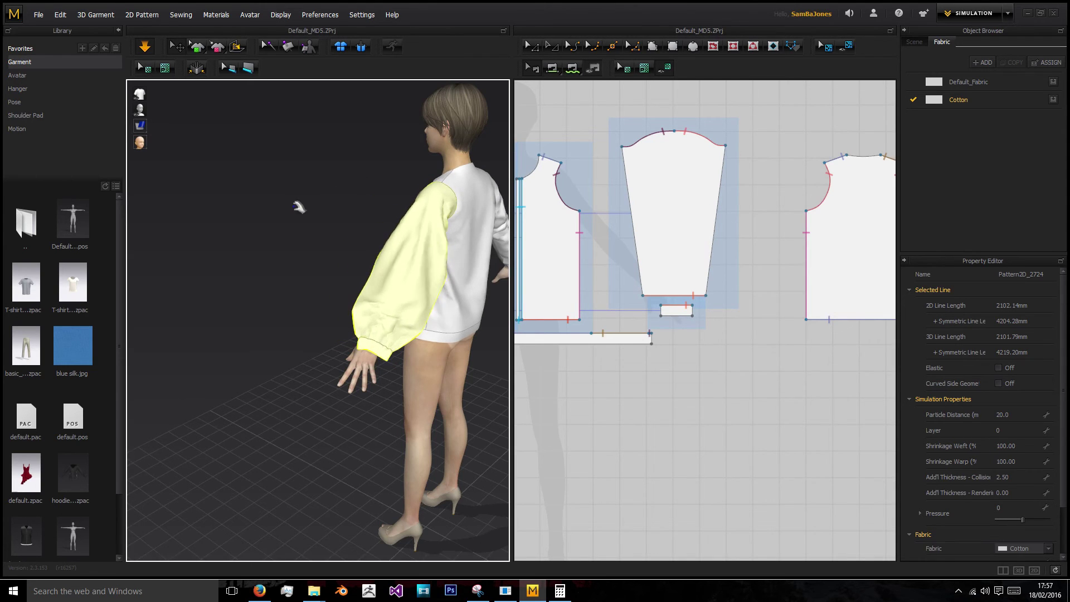
{"action": "right_click_drag", "start_coordinate": [299, 208], "coordinate": [440, 209]}
{"action": "middle_click_drag", "start_coordinate": [441, 209], "coordinate": [245, 213]}
{"action": "right_click_drag", "start_coordinate": [246, 214], "coordinate": [275, 284]}
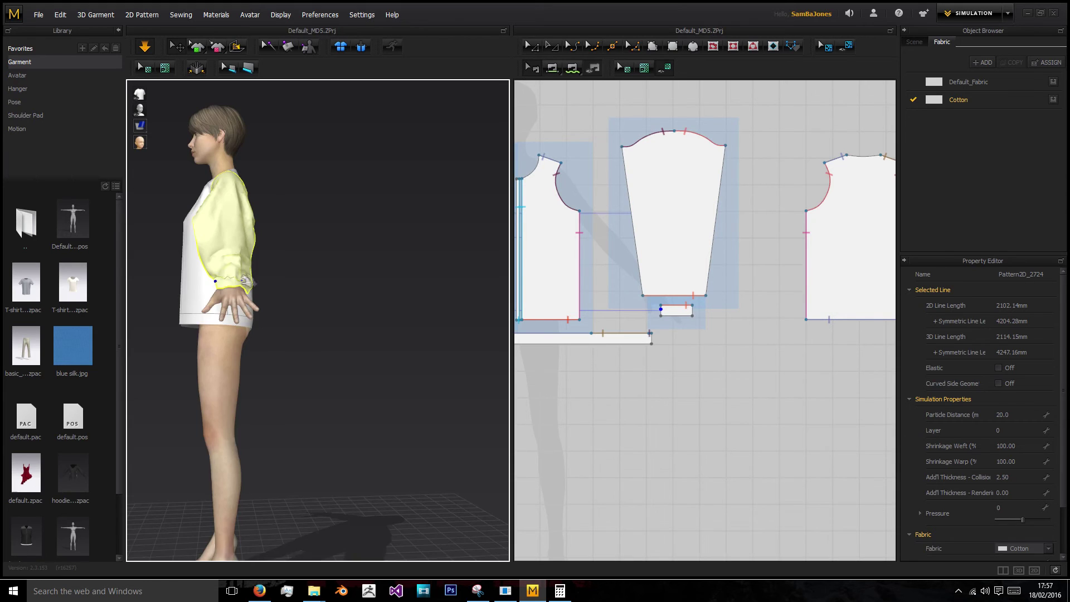
{"action": "right_click_drag", "start_coordinate": [245, 282], "coordinate": [295, 240]}
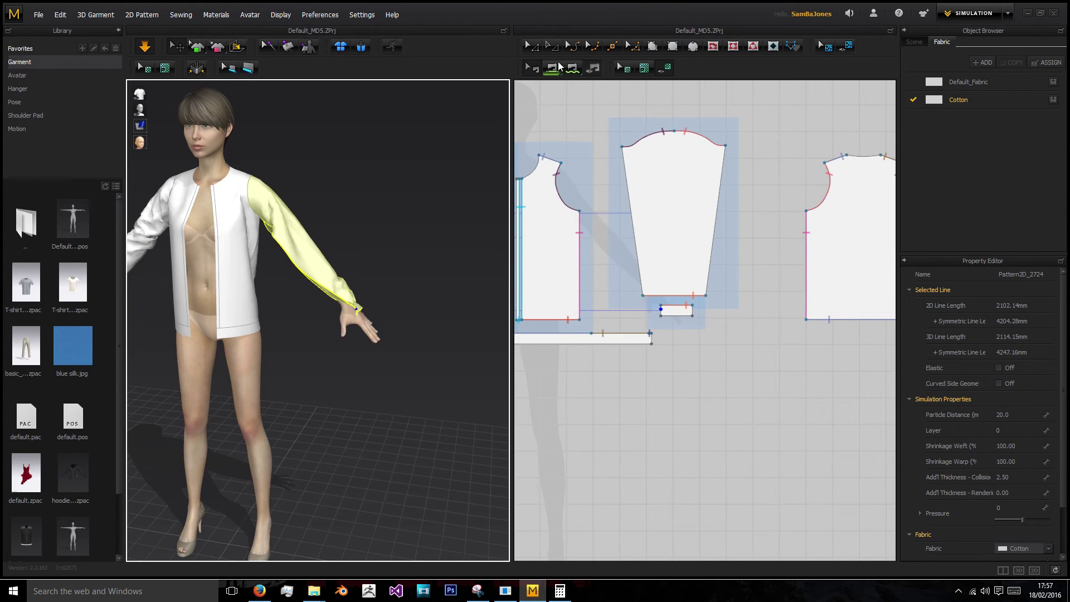
{"action": "right_click_drag", "start_coordinate": [437, 256], "coordinate": [367, 390]}
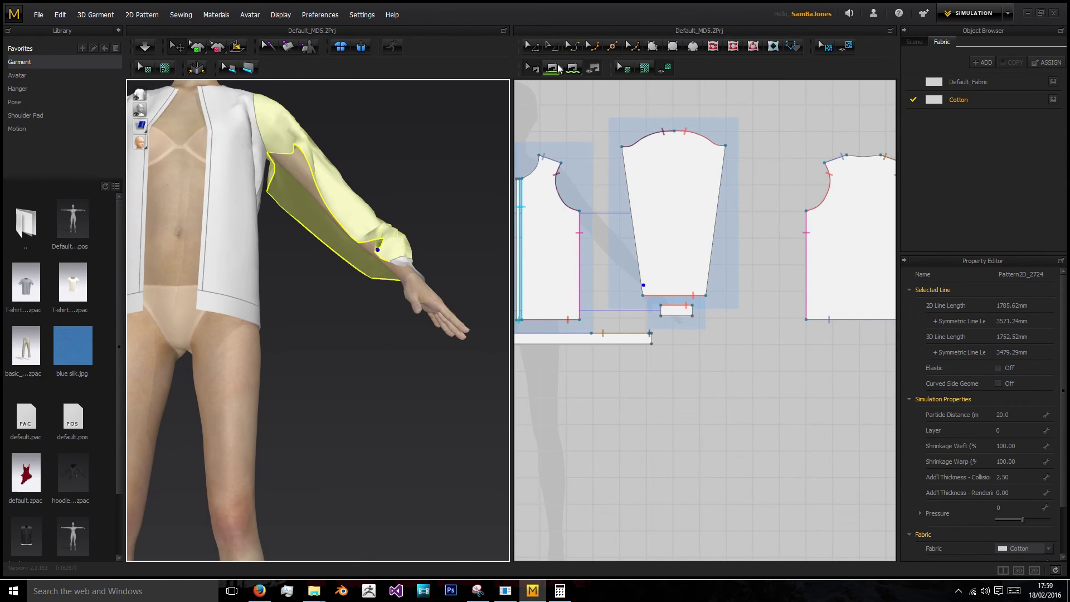
- Sew the mirrored sleeve's long edges together and its cuff's short ends together, simulating each seam
{"action": "left_click", "coordinate": [573, 68]}
{"action": "left_click", "coordinate": [719, 200]}
{"action": "left_click", "coordinate": [150, 49]}
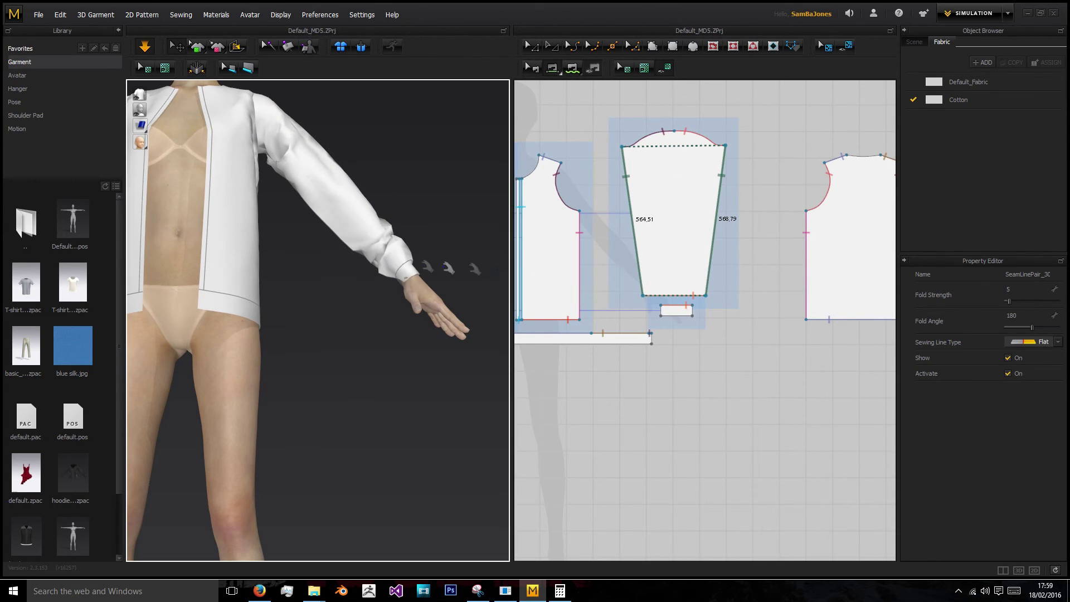
{"action": "left_click", "coordinate": [662, 311]}
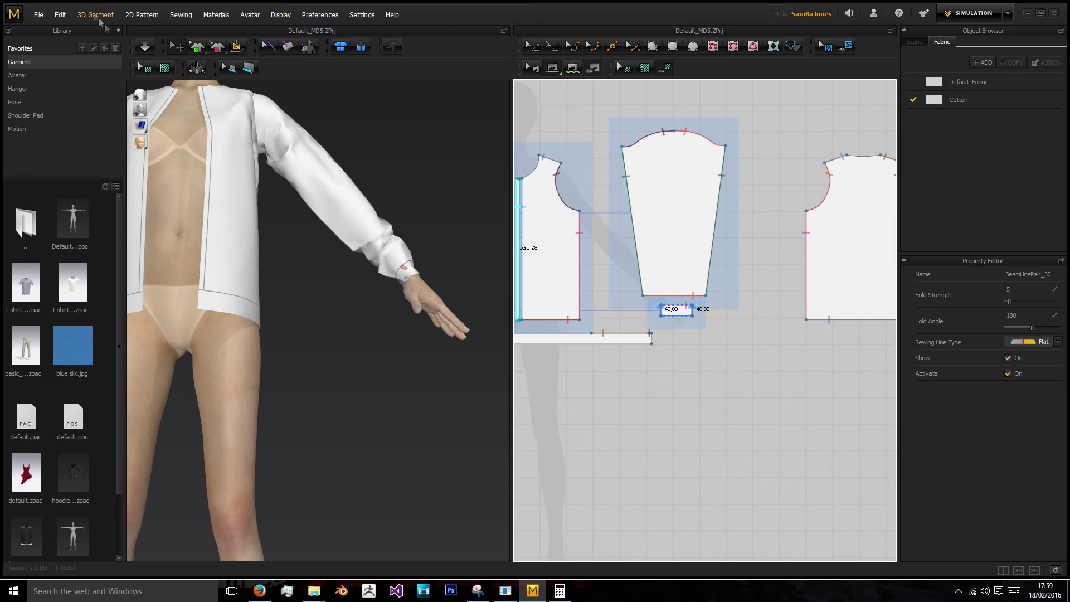
{"action": "left_click", "coordinate": [146, 49]}
- Pull the mirrored cuff and sleeve into place along the forearm while the simulation runs
{"action": "left_click", "coordinate": [413, 277]}
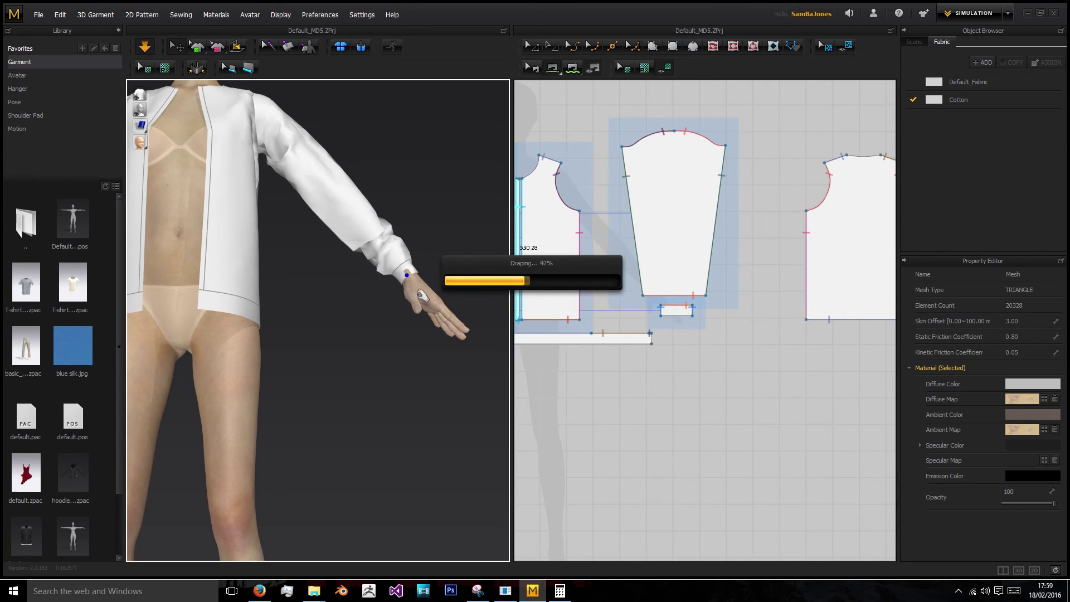
{"action": "right_click_drag", "start_coordinate": [442, 254], "coordinate": [421, 268]}
{"action": "left_click_drag", "start_coordinate": [417, 264], "coordinate": [421, 236]}
{"action": "left_click_drag", "start_coordinate": [341, 183], "coordinate": [292, 135]}
{"action": "right_click_drag", "start_coordinate": [412, 178], "coordinate": [314, 155]}
{"action": "scroll", "coordinate": [338, 248], "scroll_direction": "down", "scroll_amount": 3}
{"action": "right_click_drag", "start_coordinate": [338, 249], "coordinate": [305, 272]}
{"action": "scroll", "coordinate": [245, 293], "scroll_direction": "up", "scroll_amount": 2}
{"action": "left_click", "coordinate": [243, 256]}
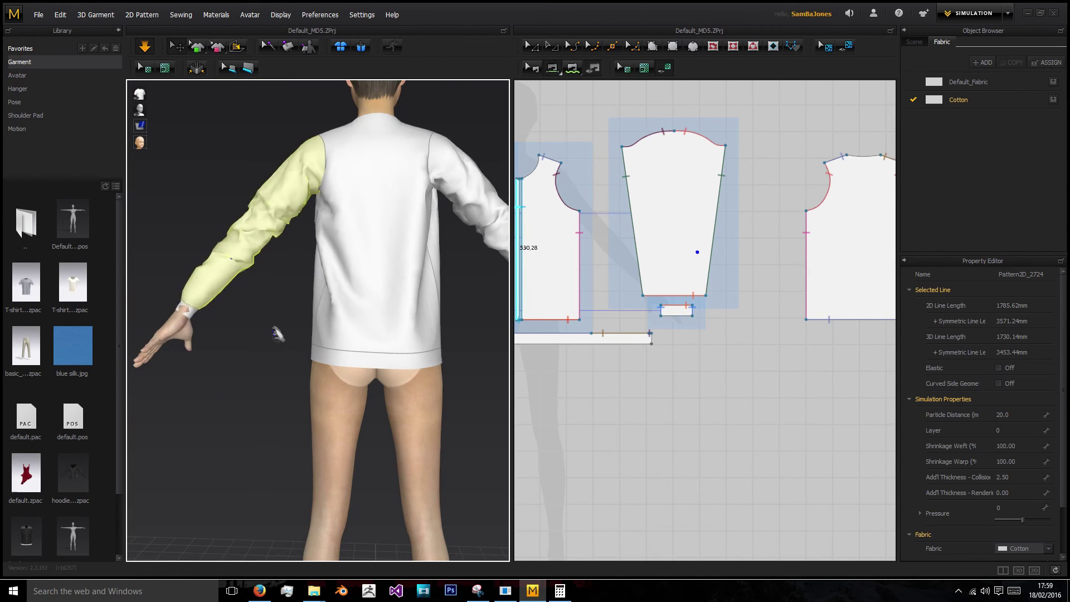
- Pull the sleeve and cuff fabric around the wrists during the simulation to even out the bunching
{"action": "right_click_drag", "start_coordinate": [277, 333], "coordinate": [157, 355]}
{"action": "scroll", "coordinate": [245, 364], "scroll_direction": "down", "scroll_amount": 3}
{"action": "left_click", "coordinate": [239, 329]}
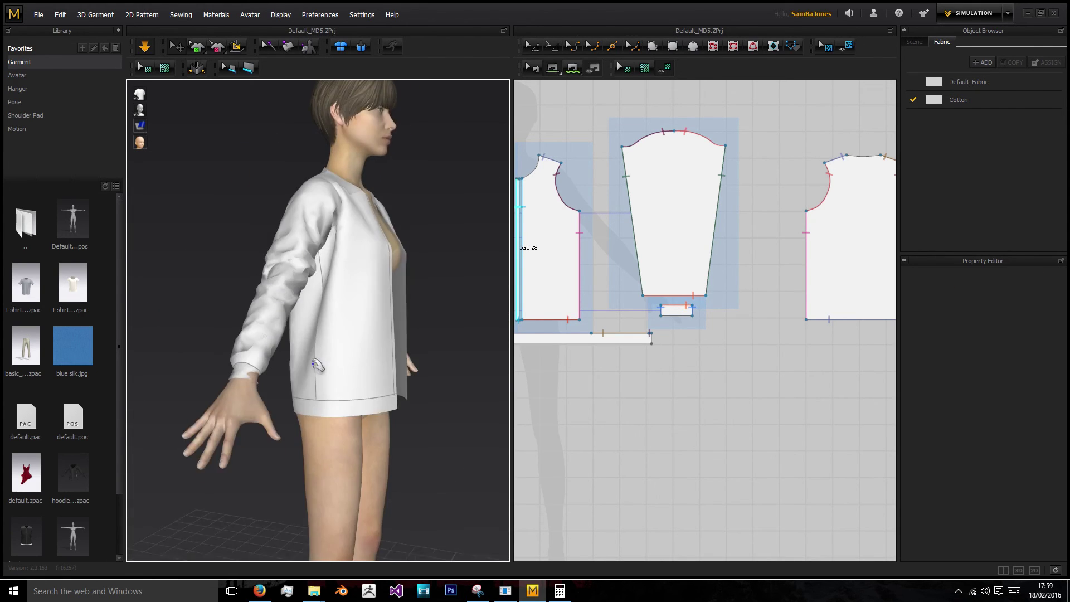
{"action": "scroll", "coordinate": [318, 365], "scroll_direction": "up", "scroll_amount": 5}
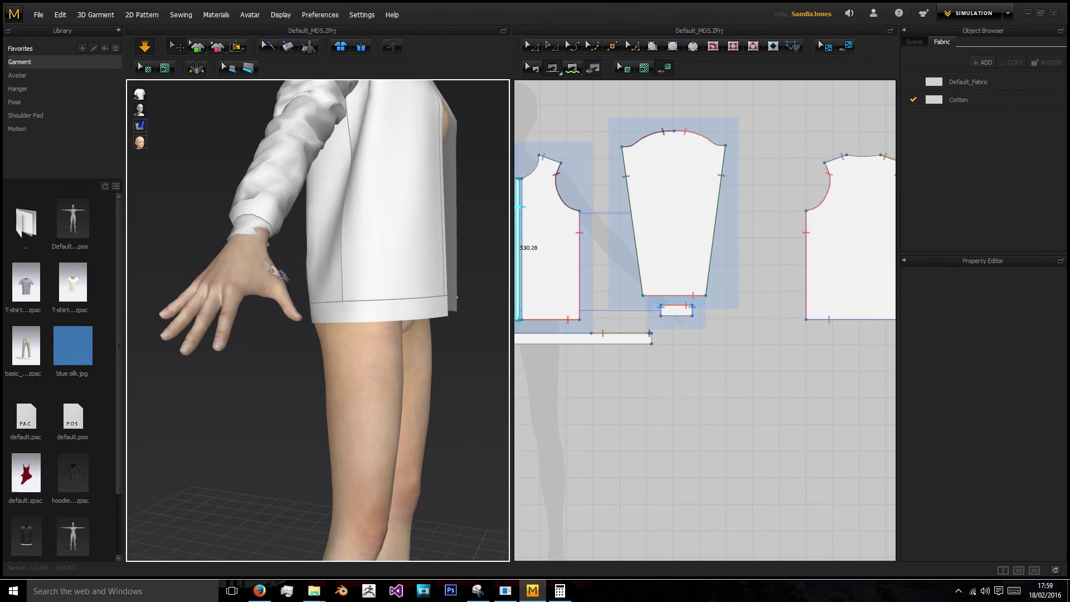
{"action": "left_click", "coordinate": [334, 354]}
{"action": "right_click_drag", "start_coordinate": [256, 334], "coordinate": [268, 325]}
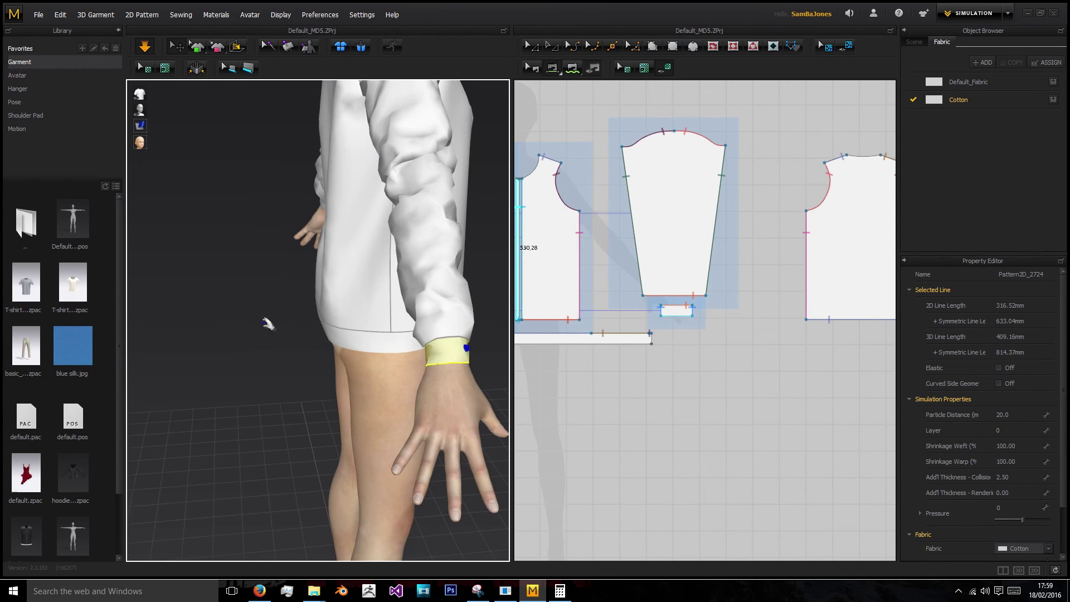
{"action": "left_click", "coordinate": [310, 341]}
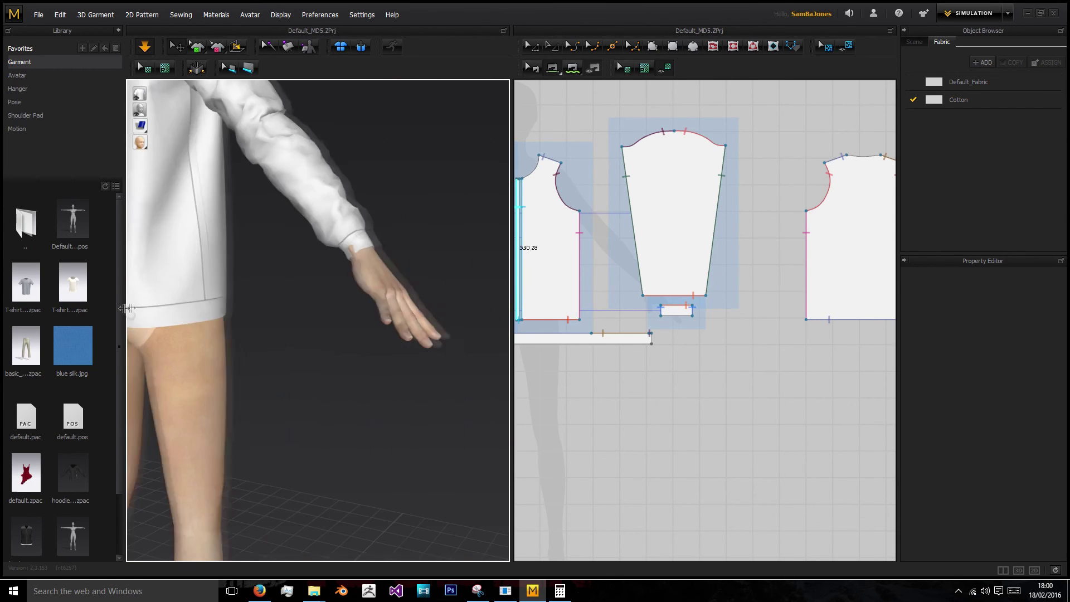
- Tug the cuff repeatedly at the wrist during the simulation until it sits cleanly around the arm
{"action": "right_click_drag", "start_coordinate": [312, 286], "coordinate": [374, 251]}
{"action": "scroll", "coordinate": [382, 229], "scroll_direction": "up", "scroll_amount": 4}
{"action": "middle_click_drag", "start_coordinate": [382, 229], "coordinate": [296, 339]}
{"action": "right_click_drag", "start_coordinate": [296, 339], "coordinate": [369, 292]}
{"action": "left_click", "coordinate": [380, 279]}
{"action": "left_click", "coordinate": [374, 291]}
{"action": "left_click", "coordinate": [374, 280]}
{"action": "left_click", "coordinate": [394, 274]}
{"action": "right_click_drag", "start_coordinate": [377, 297], "coordinate": [290, 251]}
{"action": "middle_click_drag", "start_coordinate": [290, 250], "coordinate": [395, 239]}
{"action": "scroll", "coordinate": [621, 231], "scroll_direction": "down", "scroll_amount": 5}
{"action": "right_click_drag", "start_coordinate": [741, 148], "coordinate": [814, 129]}
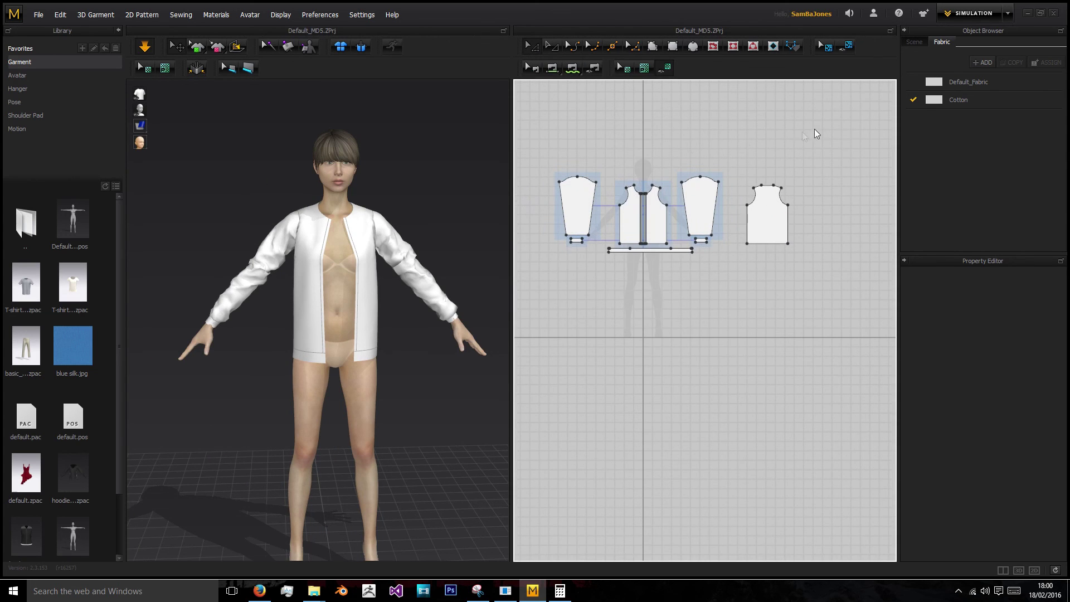
- Change the Cotton fabric's color to a neutral grey and view the recolored jacket from the side
{"action": "left_click_drag", "start_coordinate": [550, 138], "coordinate": [848, 281]}
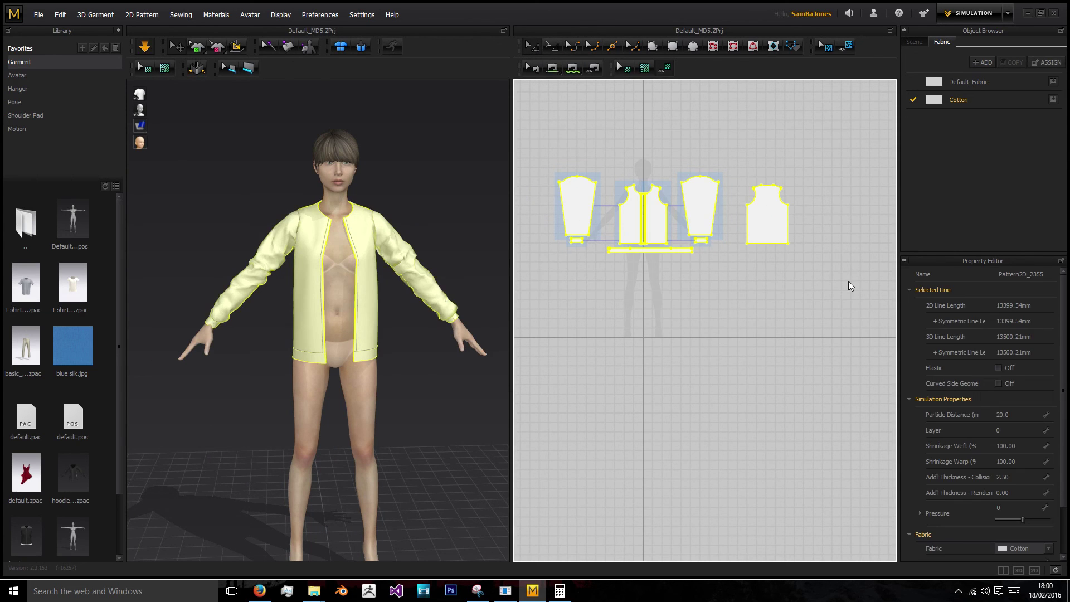
{"action": "left_click", "coordinate": [1048, 550]}
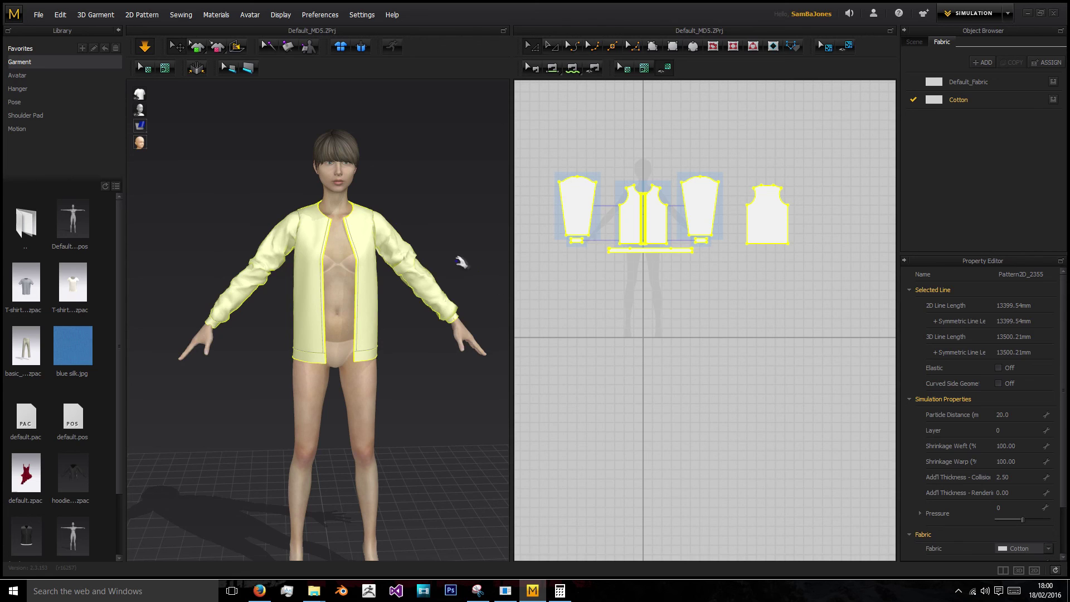
{"action": "left_click", "coordinate": [955, 101]}
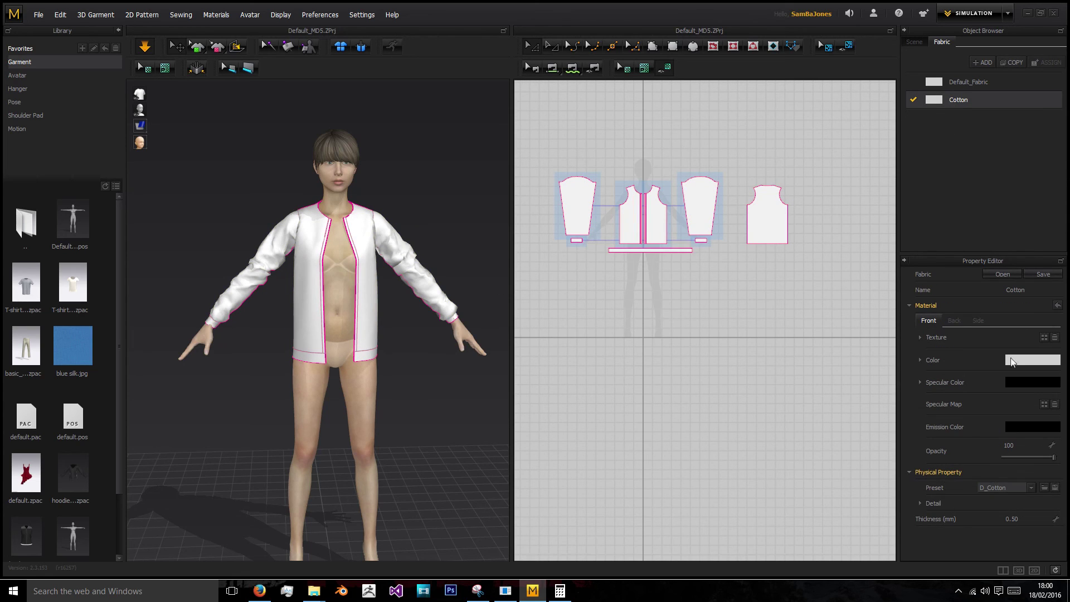
{"action": "left_click", "coordinate": [1026, 361]}
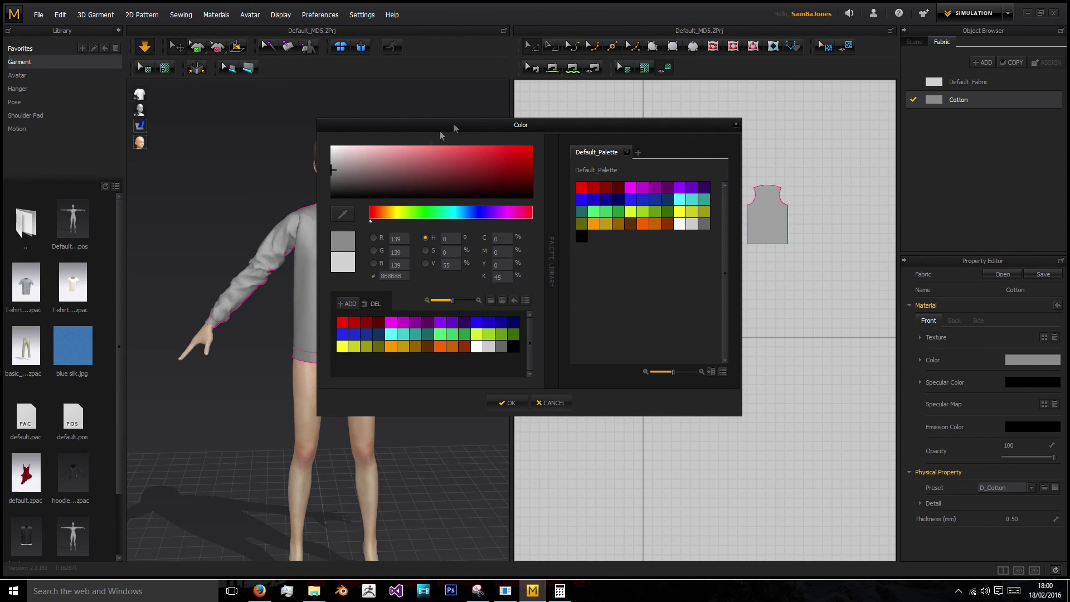
{"action": "left_click", "coordinate": [511, 403]}
{"action": "right_click_drag", "start_coordinate": [419, 323], "coordinate": [378, 290]}
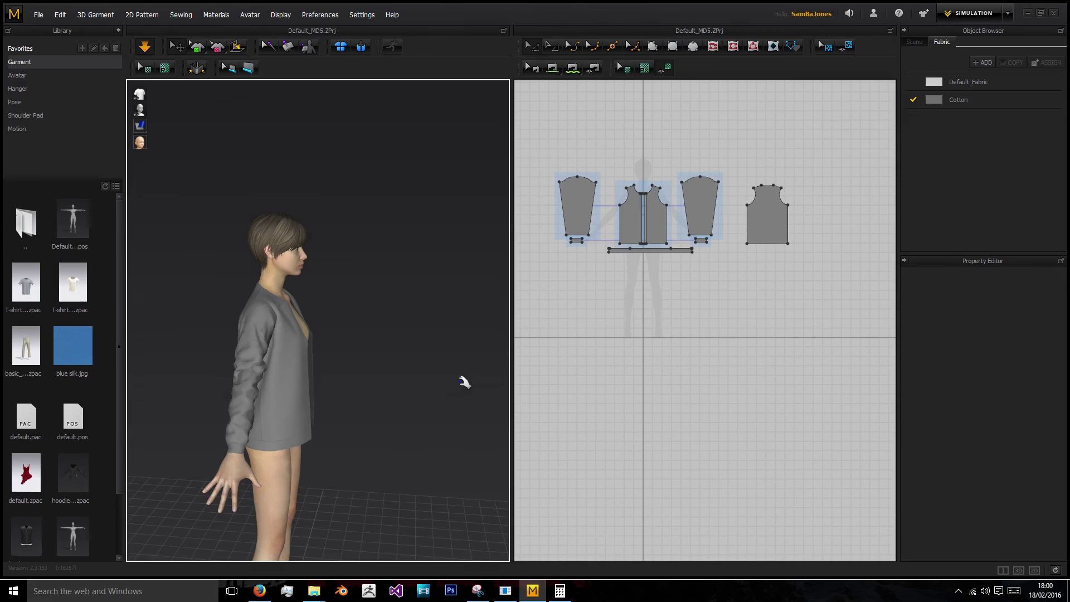